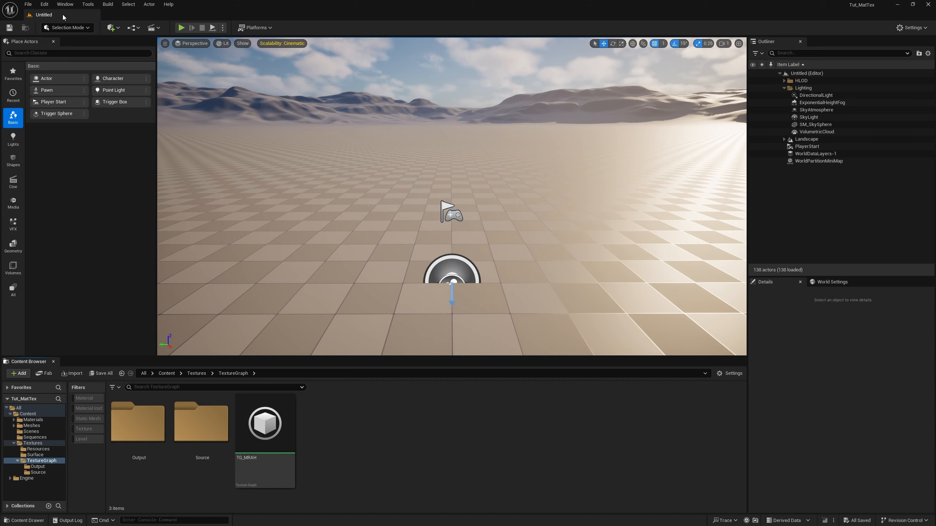
# Search the project's plugins for "texture gr" to check whether TextureGraph is enabled, and close the plugin window
pyautogui.click(44, 4)
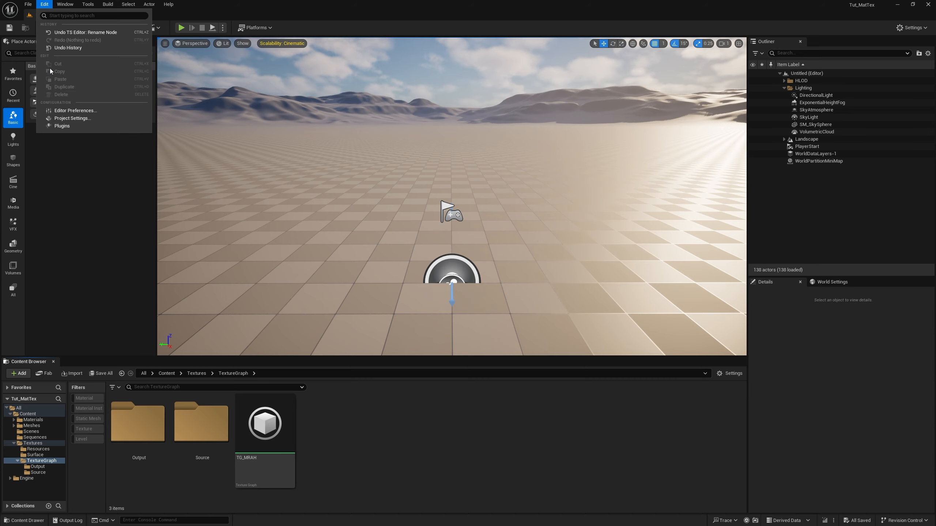
pyautogui.click(63, 126)
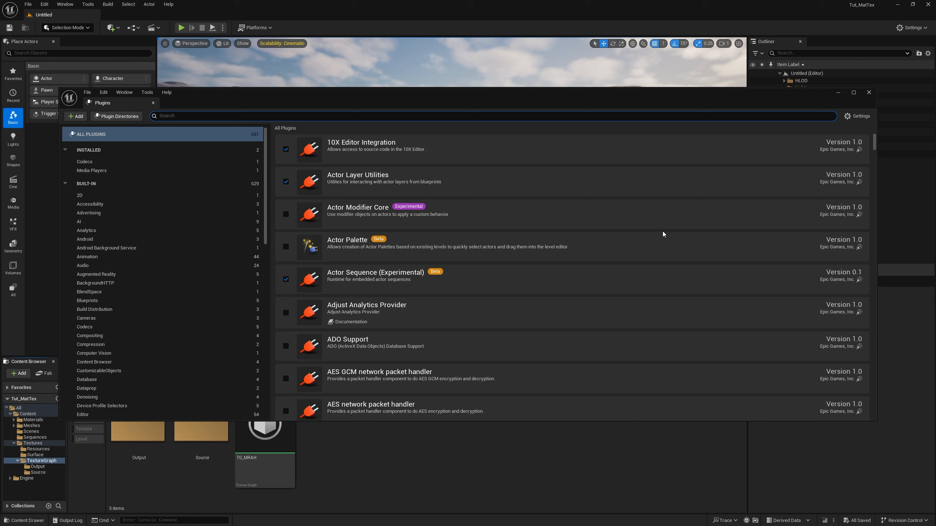
pyautogui.write('texture gr')
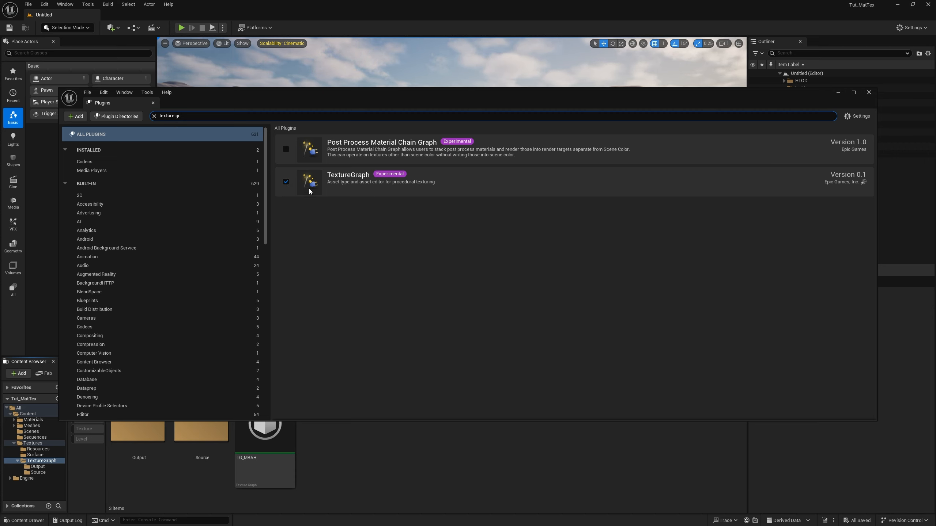
pyautogui.click(869, 93)
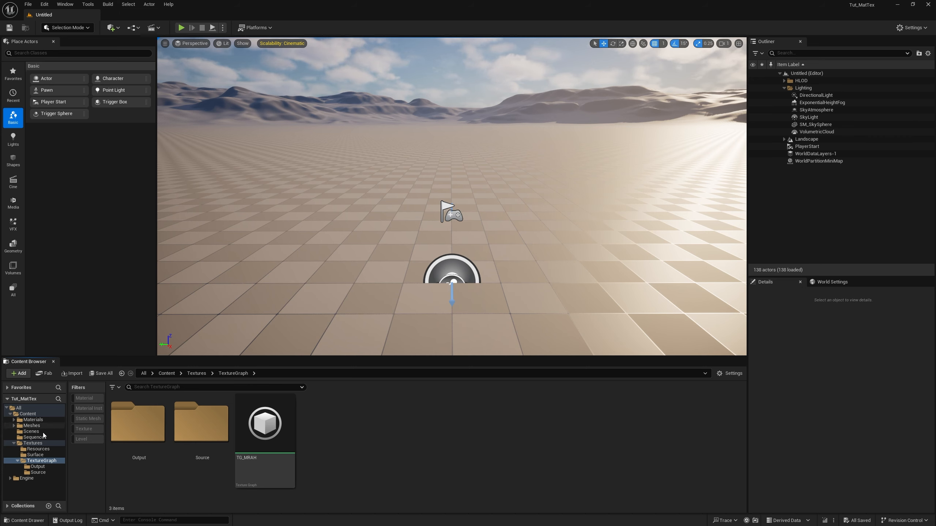
# Open the Source folder inside Textures/TextureGraph to view the imported axe textures
pyautogui.click(31, 444)
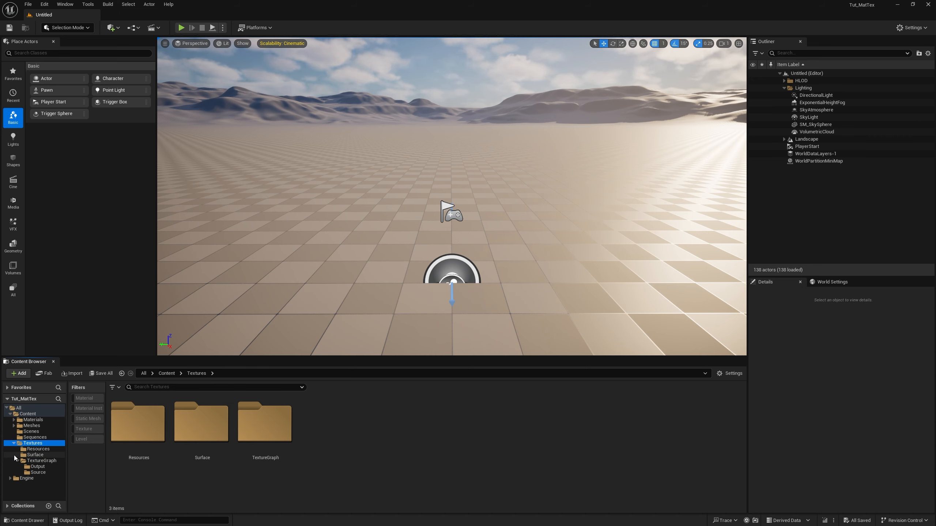
pyautogui.click(23, 461)
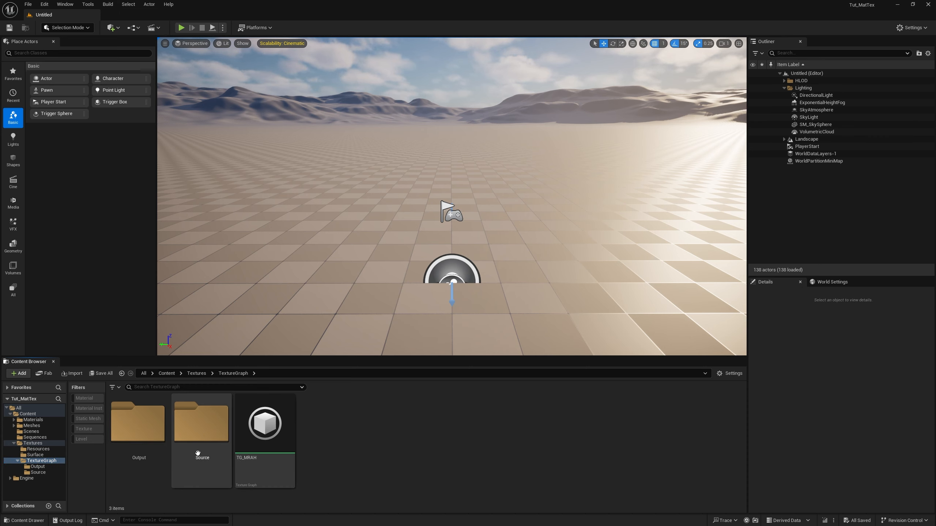
pyautogui.doubleClick(200, 441)
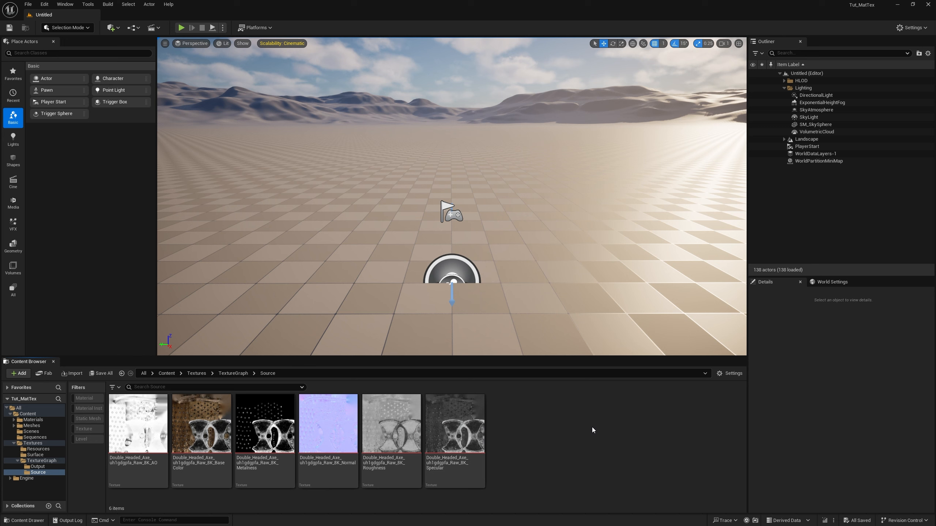
# Switch to the Double Headed Axe page on Fab, review its downloadable formats, and return to the source textures in Unreal Editor
pyautogui.hotkey('alt', 'Tab')
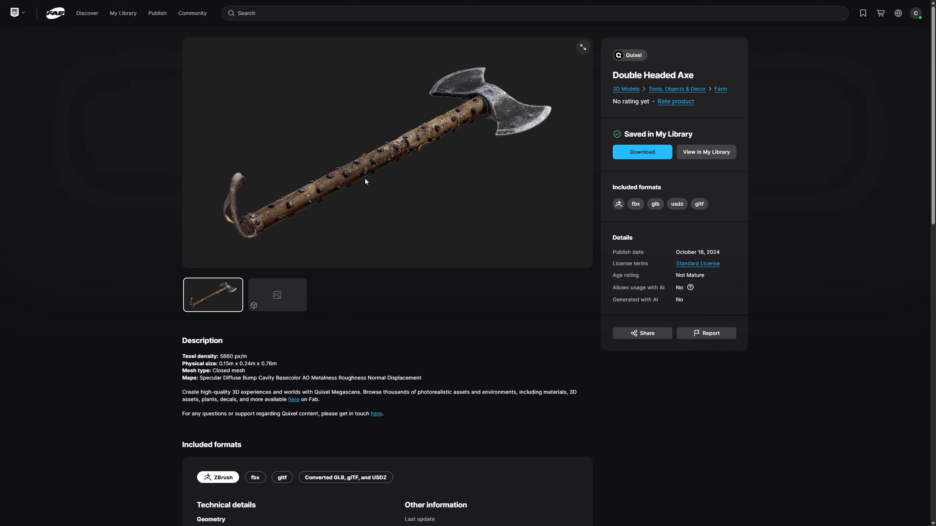
pyautogui.click(649, 157)
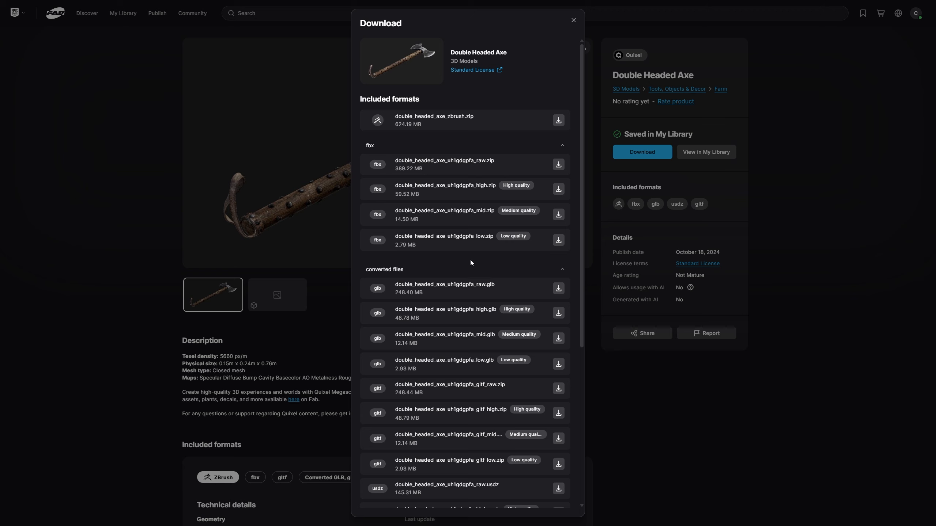
pyautogui.scroll(-5, 470, 261)
pyautogui.scroll(5, 468, 271)
pyautogui.click(573, 21)
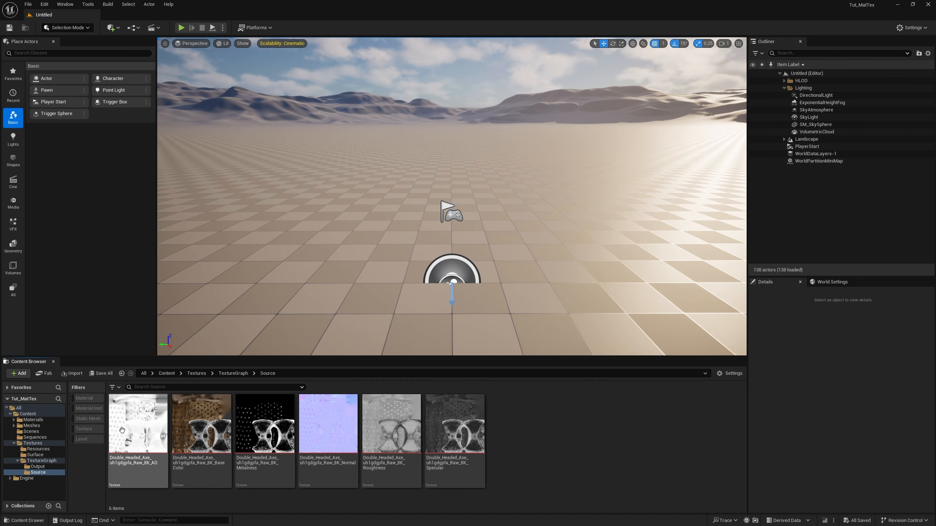
pyautogui.moveTo(133, 429)
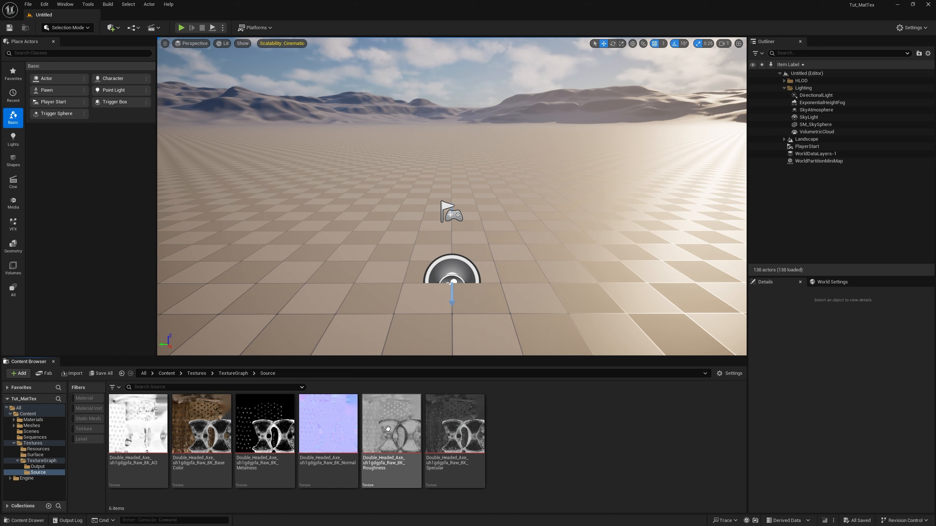
pyautogui.moveTo(444, 423)
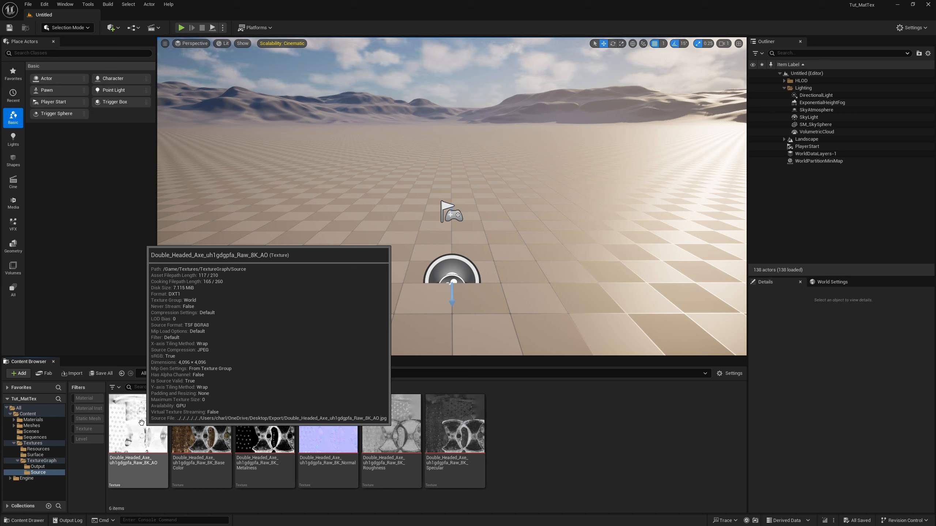
# Create a Texture Graph asset named TG_Example in the TextureGraph folder and save it
pyautogui.click(43, 461)
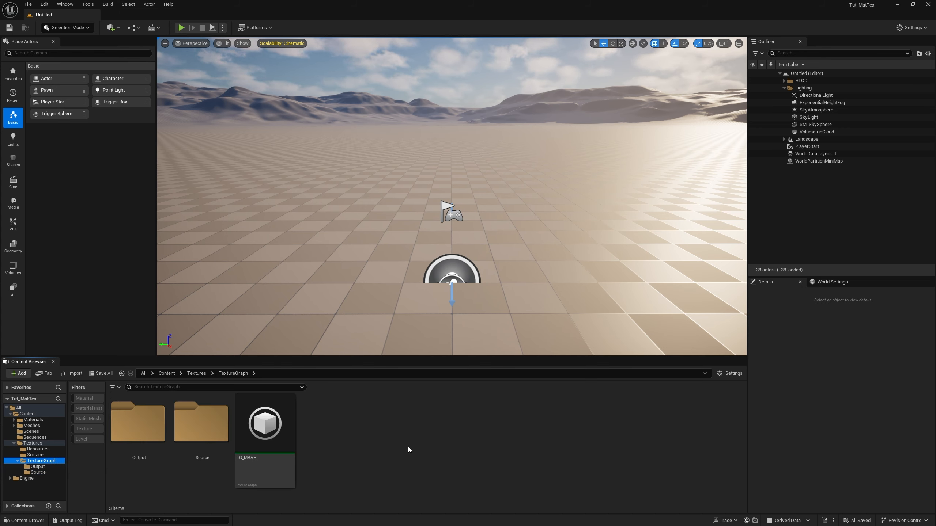
pyautogui.rightClick(400, 435)
pyautogui.click(391, 438)
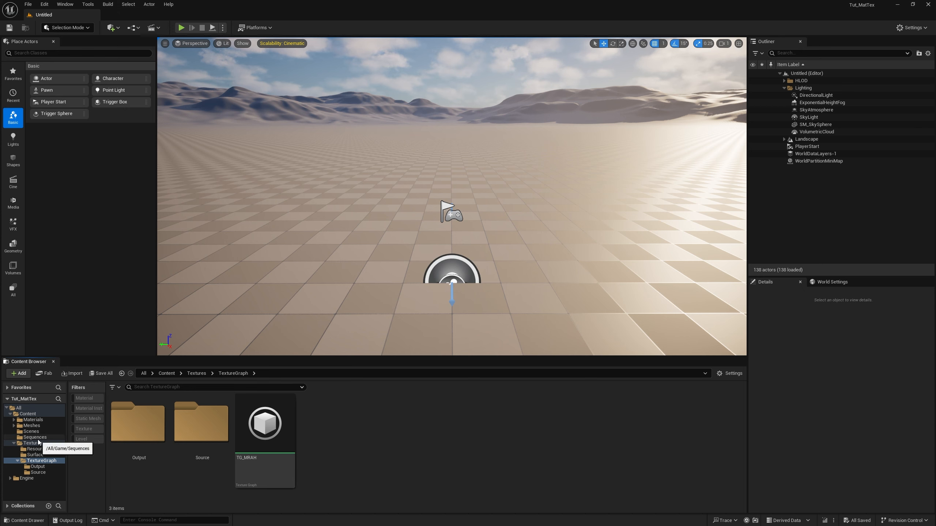
pyautogui.rightClick(372, 448)
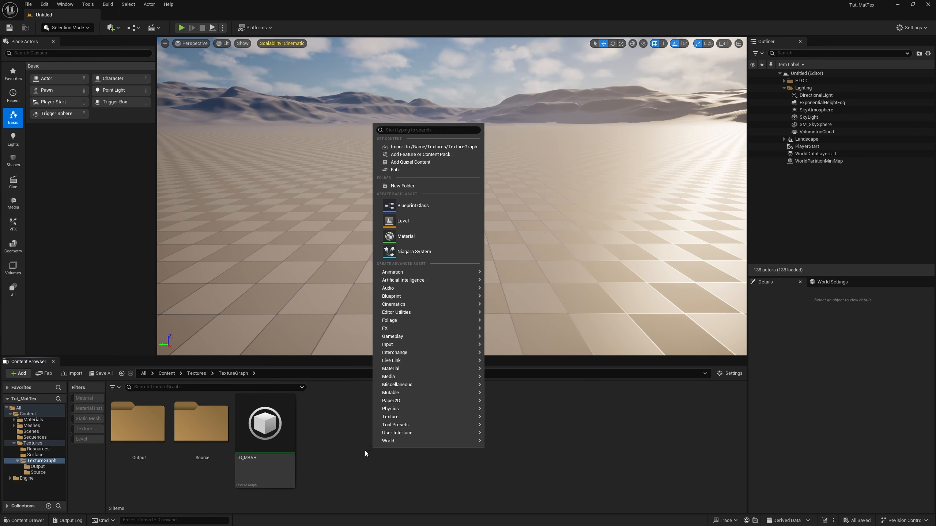
pyautogui.moveTo(457, 356)
pyautogui.moveTo(453, 415)
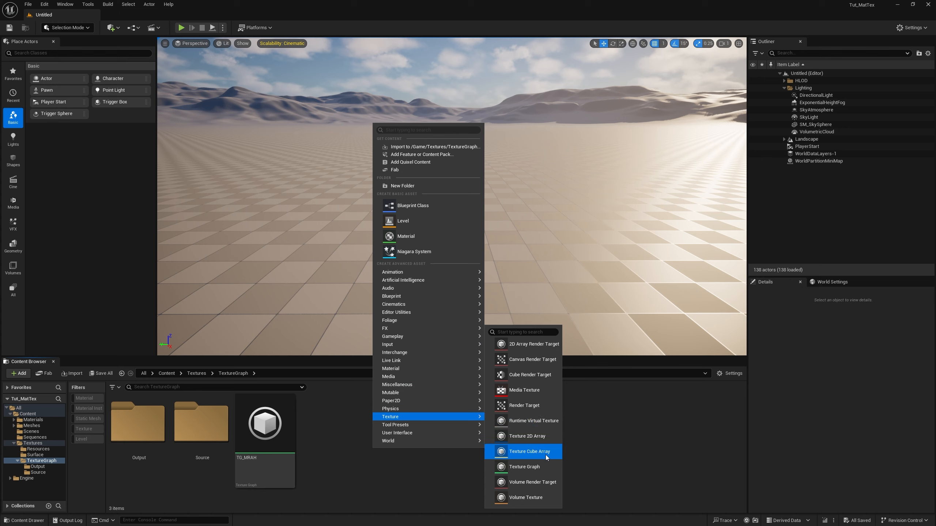
pyautogui.click(515, 467)
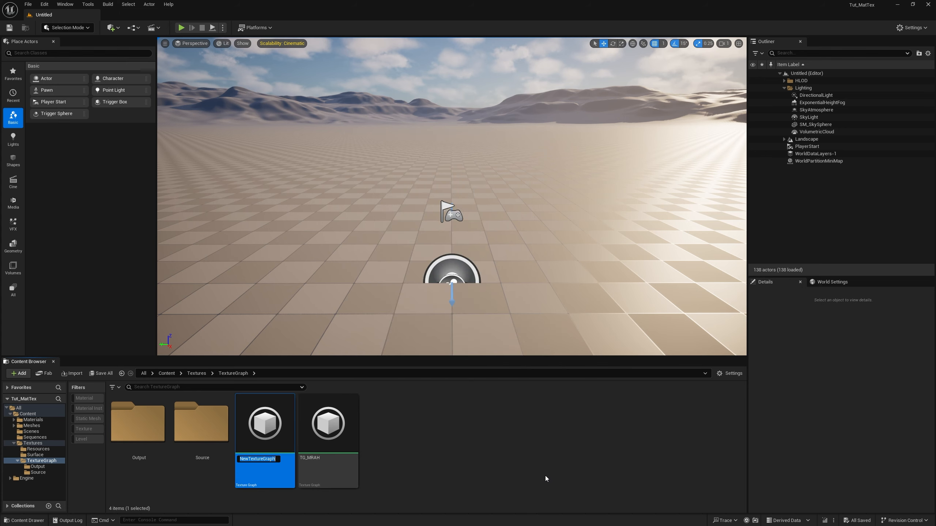
pyautogui.write('TG_Ex')
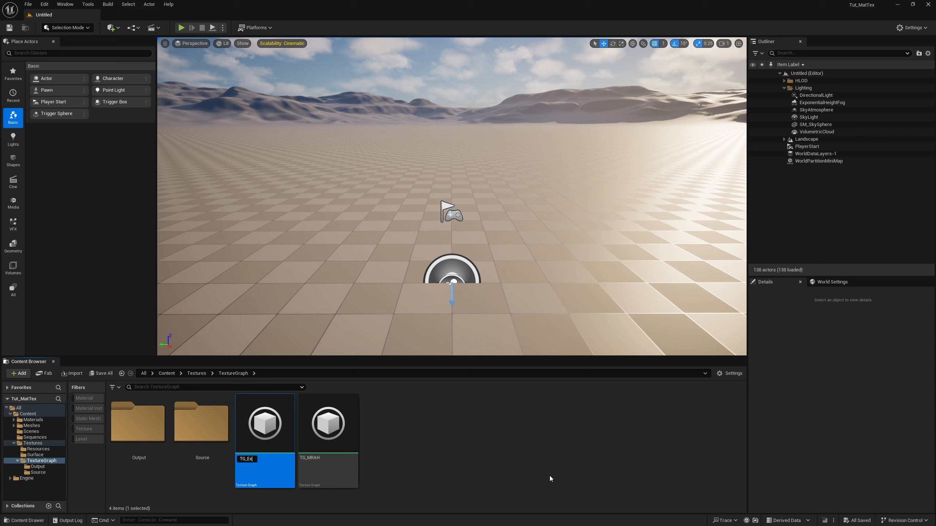
pyautogui.write('ample')
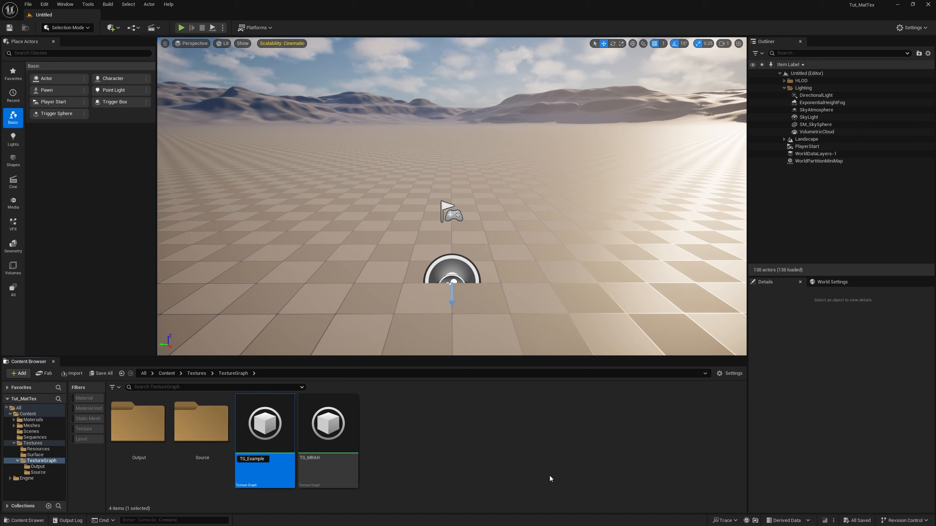
pyautogui.press('Return')
pyautogui.click(101, 374)
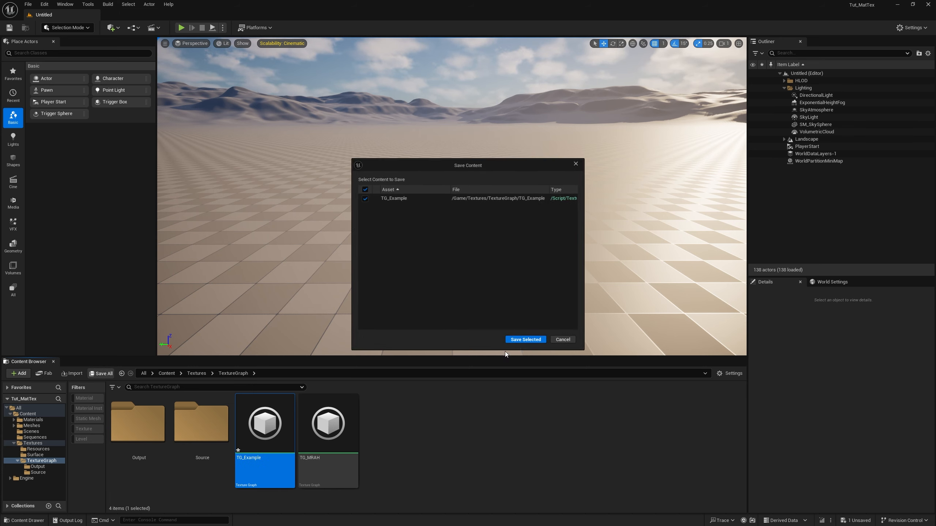
pyautogui.click(519, 339)
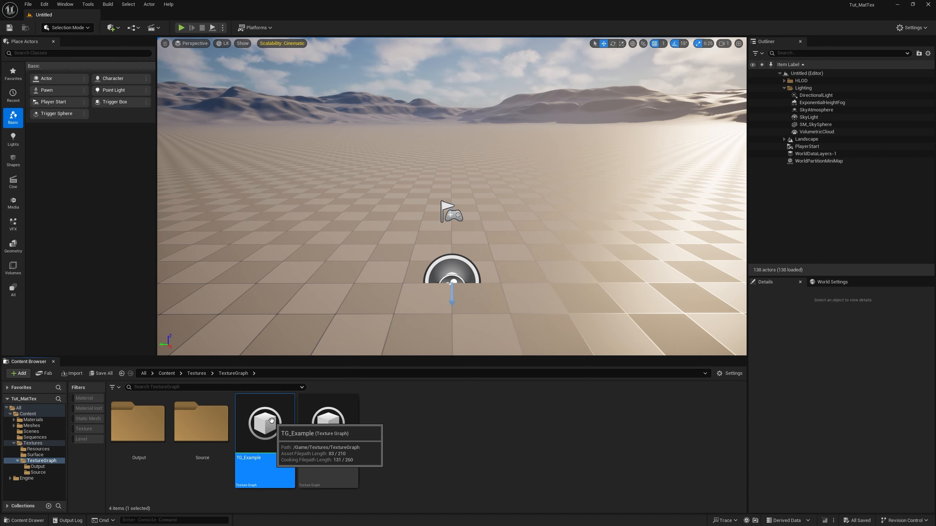
# Open the TG_Example texture graph for editing, with free graph space before the Output node
pyautogui.doubleClick(272, 421)
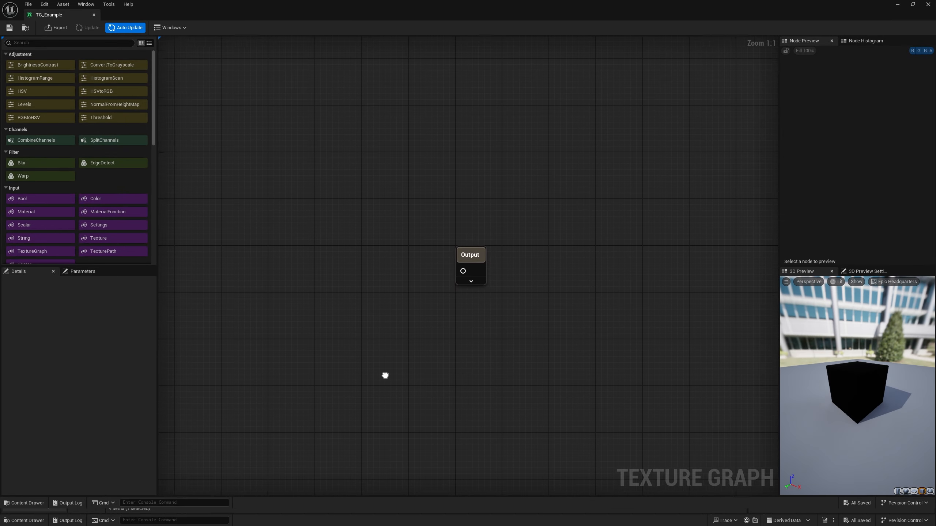
pyautogui.moveTo(384, 377); pyautogui.dragTo(563, 260, button='right')
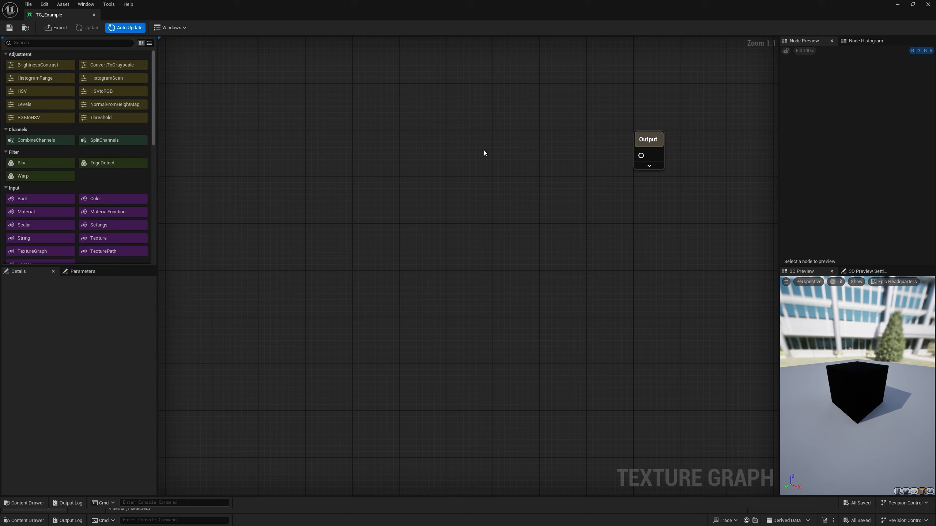
# Browse the available texture graph nodes in the enlarged node palette and the graph's node list, without adding any
pyautogui.moveTo(146, 267); pyautogui.dragTo(146, 483)
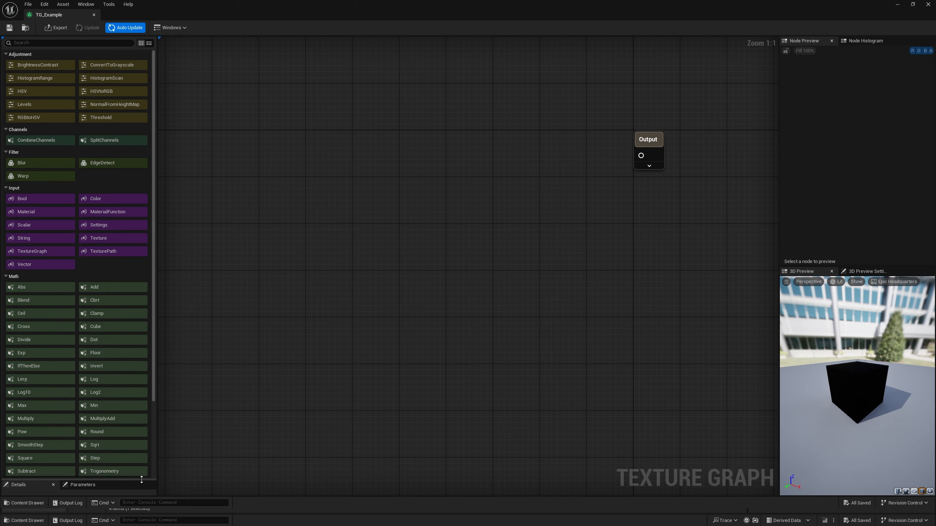
pyautogui.scroll(-3, 125, 292)
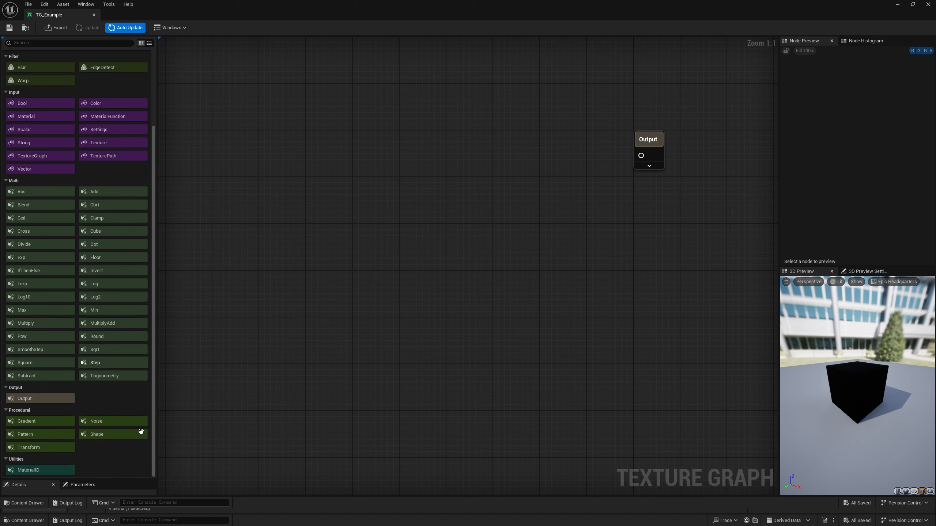
pyautogui.scroll(3, 154, 450)
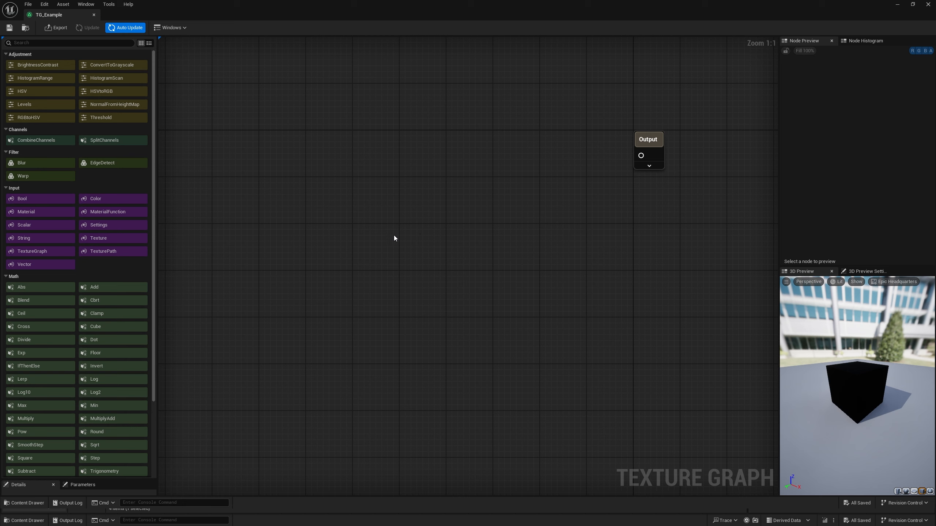
pyautogui.rightClick(376, 235)
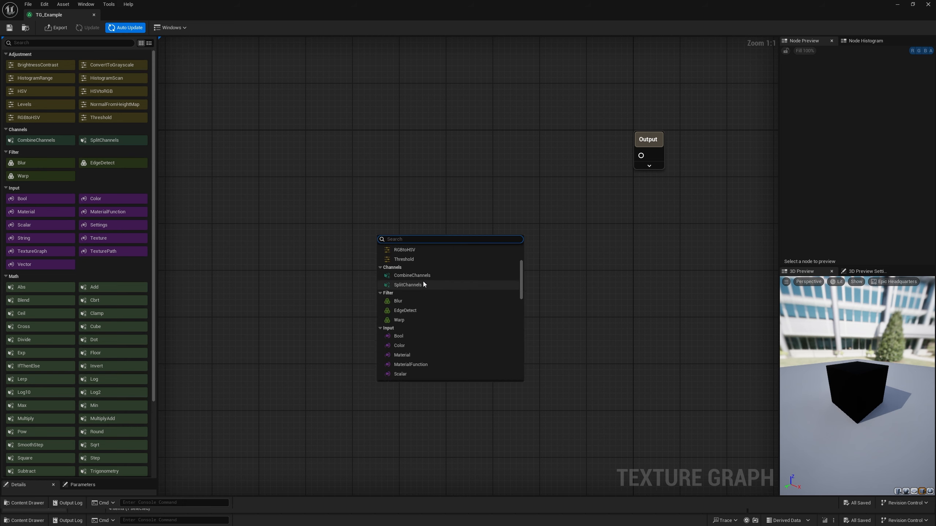
pyautogui.scroll(-4, 423, 281)
pyautogui.click(343, 309)
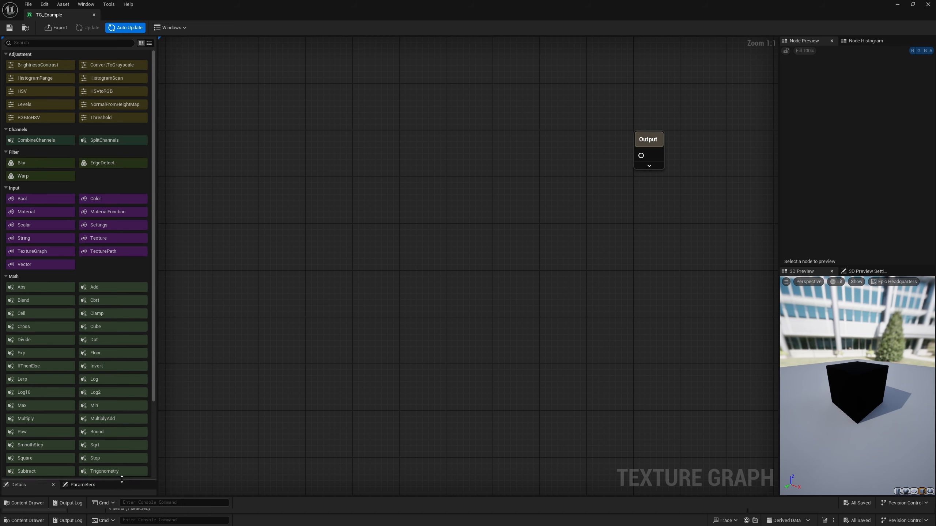
pyautogui.moveTo(122, 479); pyautogui.dragTo(124, 276)
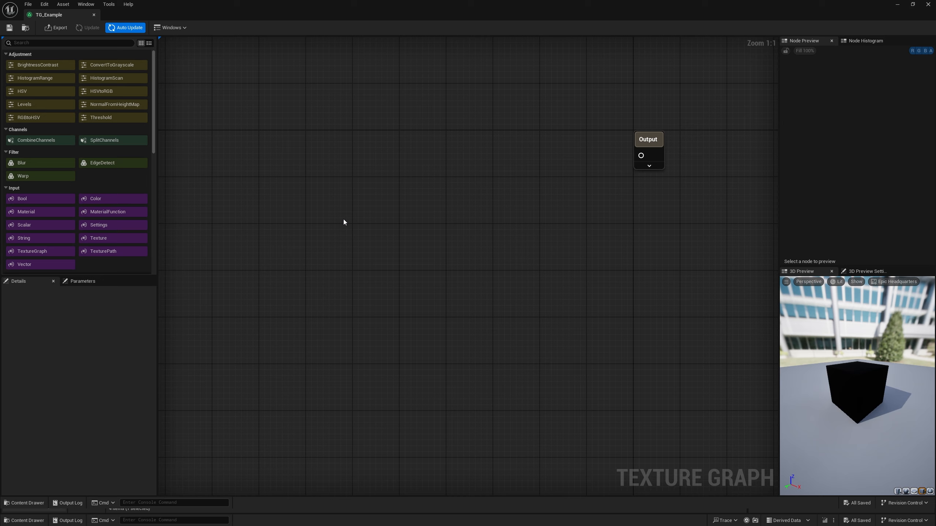
# Inspect the Output node's file name, path, size, format and compression settings, and deselect it
pyautogui.click(658, 139)
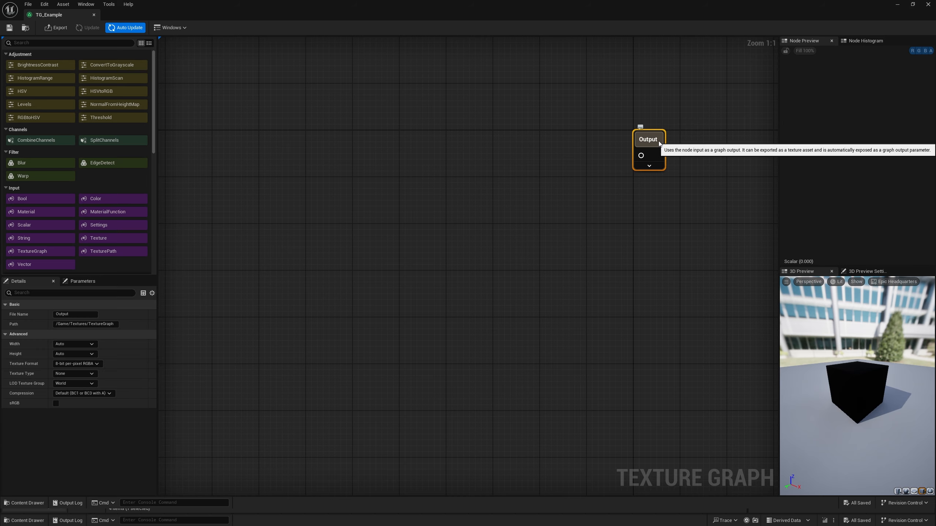
pyautogui.click(489, 221)
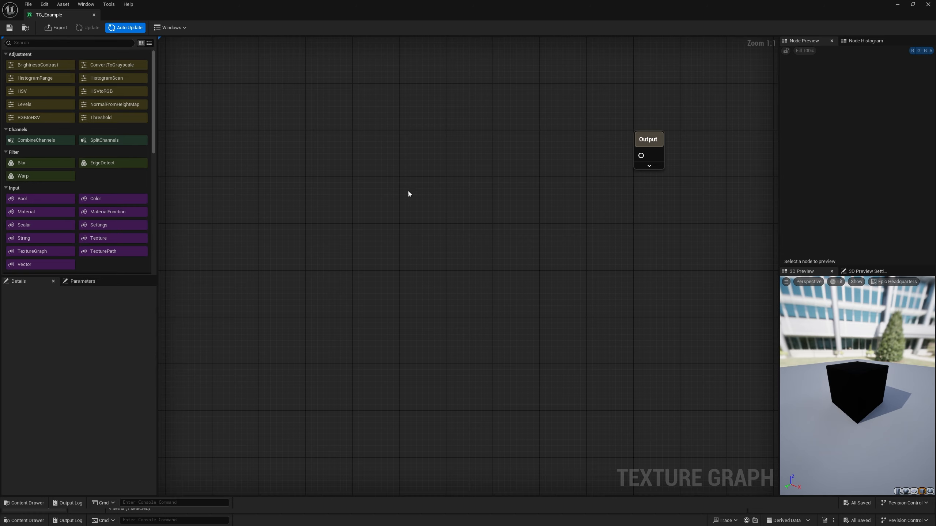
# Shrink the texture graph window to uncover the Content Browser, and show the blank textures in the Textures/Resources folder
pyautogui.doubleClick(401, 7)
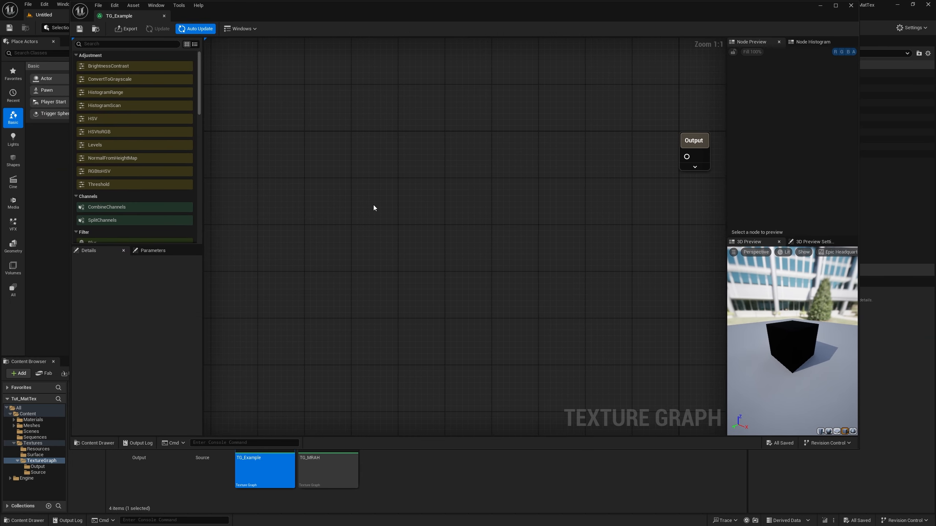
pyautogui.moveTo(333, 448); pyautogui.dragTo(334, 380)
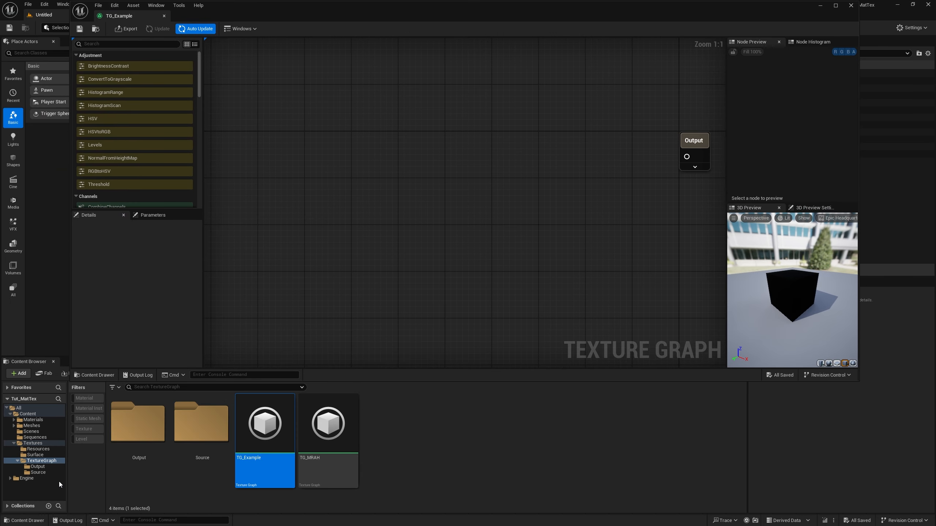
pyautogui.click(35, 449)
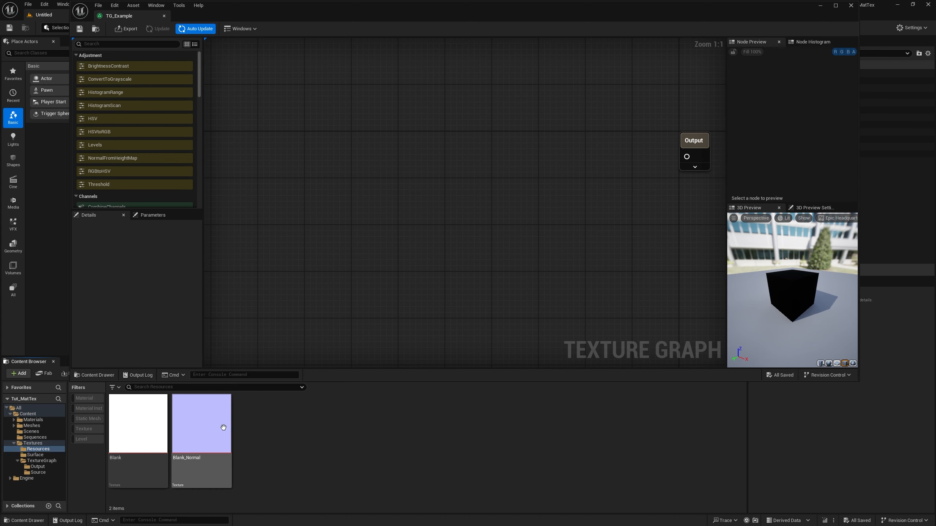
pyautogui.moveTo(223, 428)
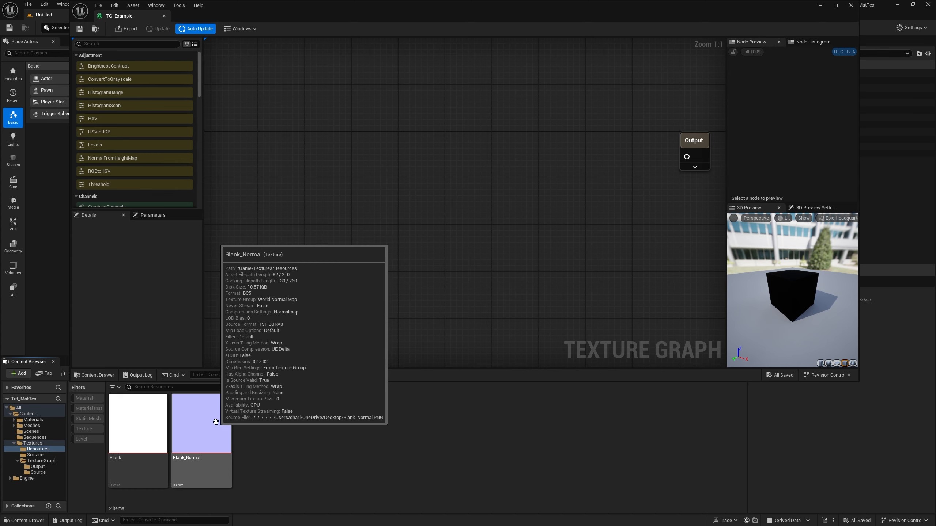
# Add the Blank texture to the graph as a Texture node, name it Albedo, and place it in the upper part of the maximized graph
pyautogui.moveTo(149, 427)
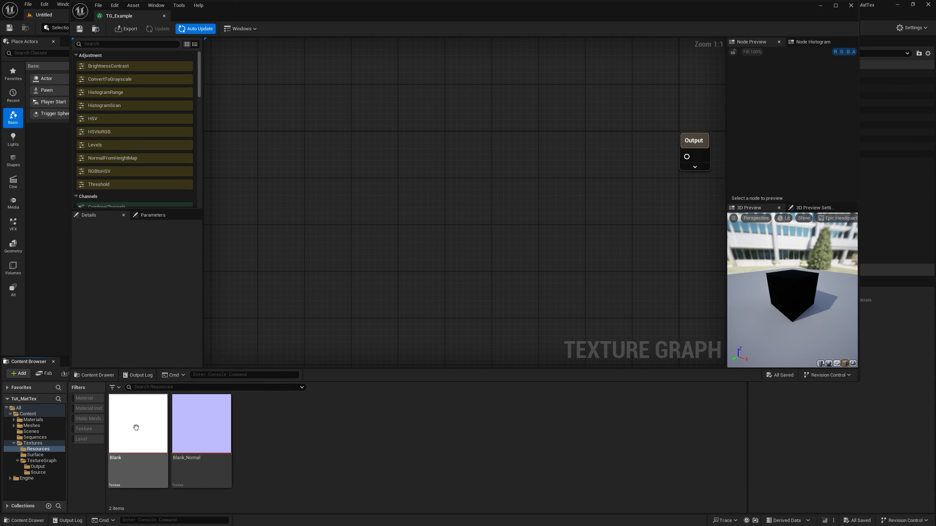
pyautogui.moveTo(135, 429); pyautogui.dragTo(408, 200)
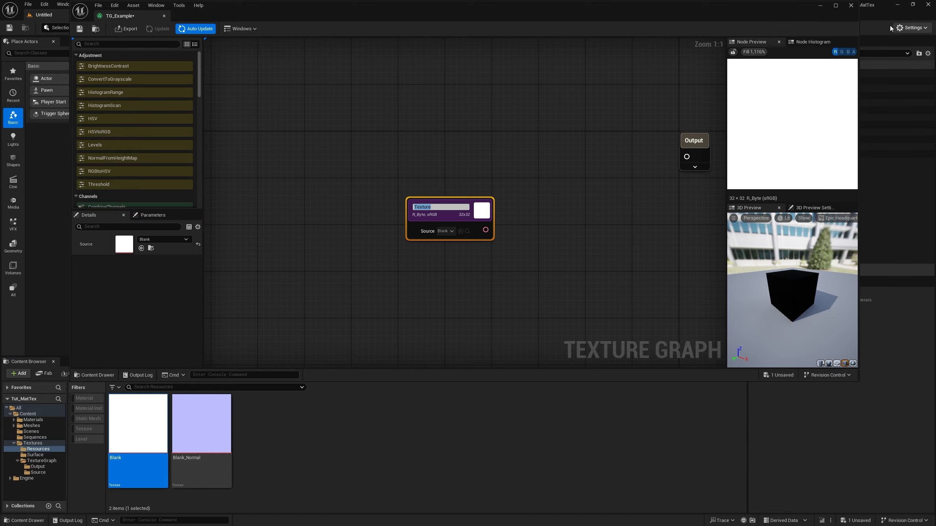
pyautogui.click(836, 5)
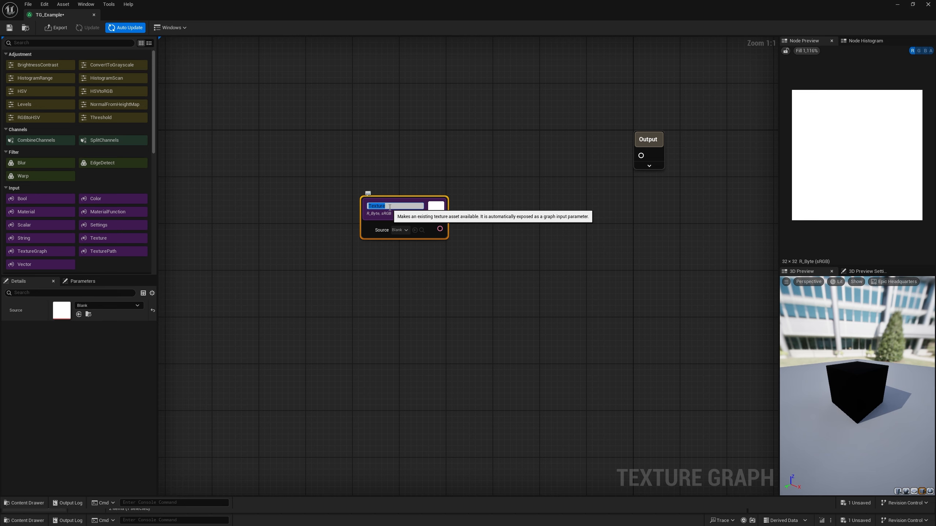
pyautogui.write('Albedo')
pyautogui.press('Return')
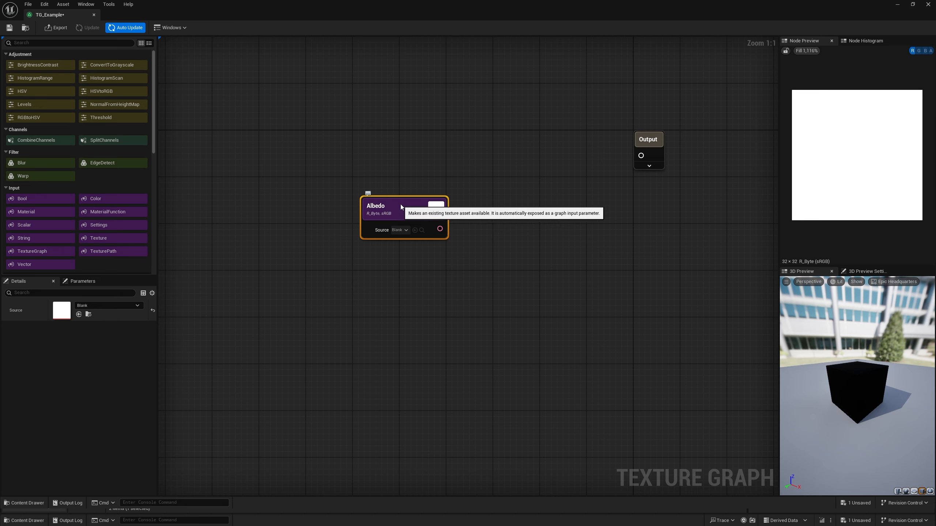
pyautogui.moveTo(401, 207); pyautogui.dragTo(368, 104)
# Duplicate the Albedo node and place the copy beneath it
pyautogui.moveTo(375, 3); pyautogui.dragTo(408, 11)
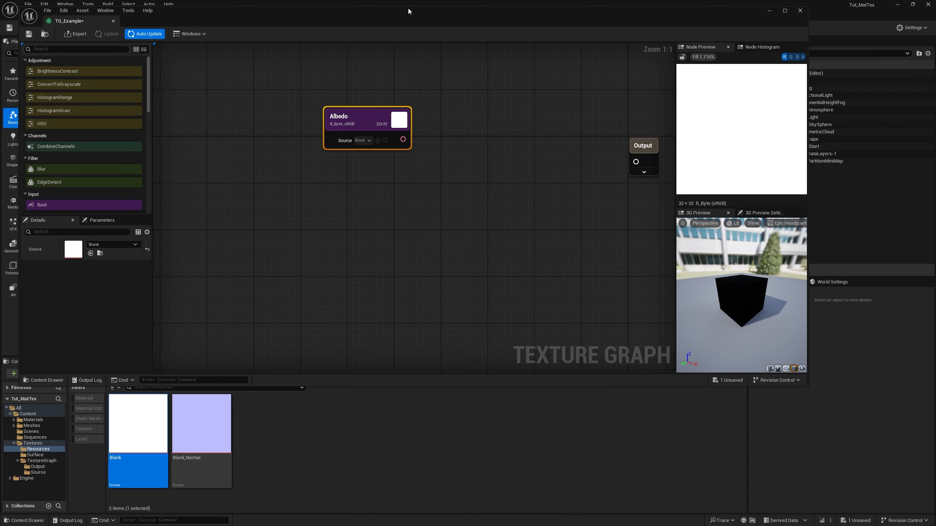
pyautogui.doubleClick(389, 6)
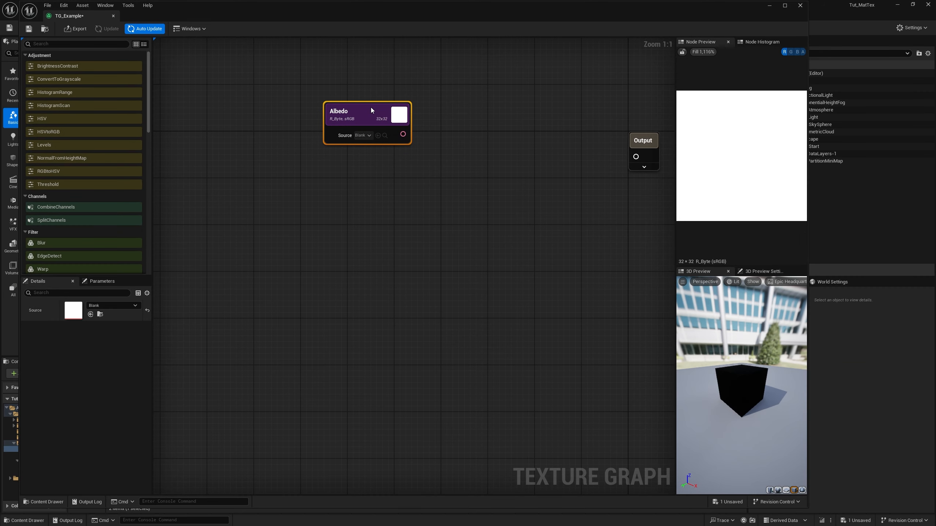
pyautogui.hotkey('ctrl', 'd')
pyautogui.moveTo(401, 190); pyautogui.dragTo(372, 188)
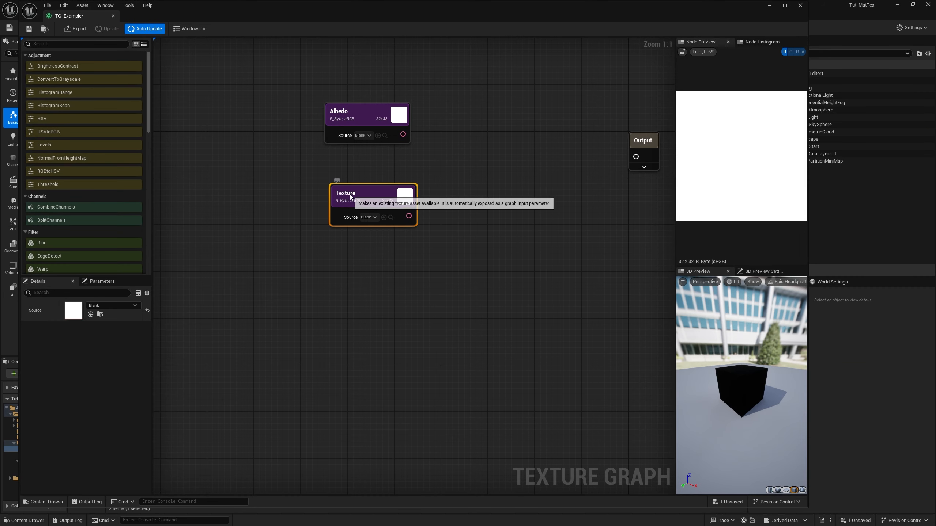
# Rename the duplicated Texture node as Specular and align it under the Albedo node
pyautogui.doubleClick(349, 194)
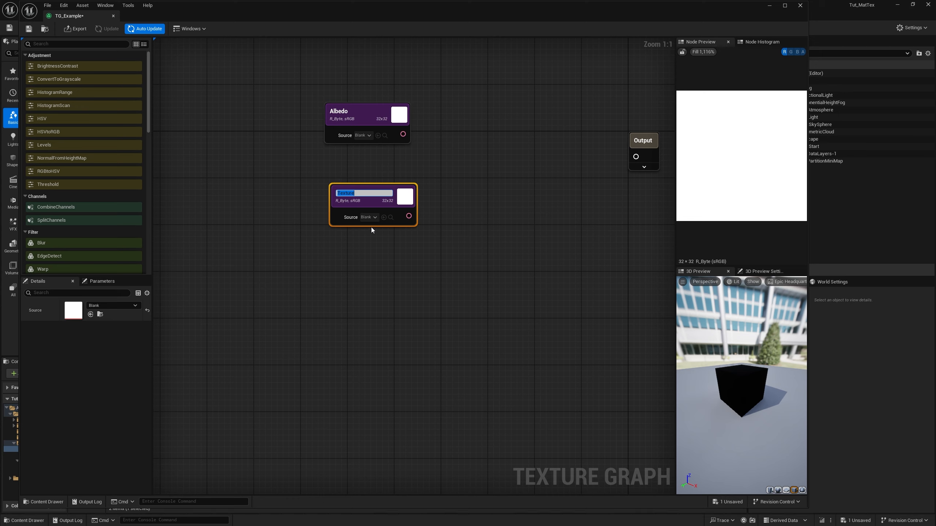
pyautogui.rightClick(379, 205)
pyautogui.doubleClick(365, 196)
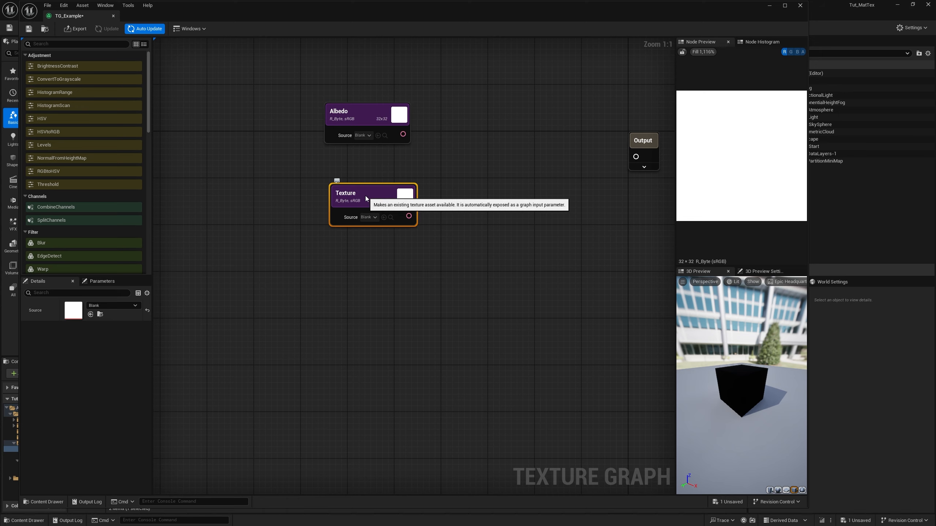
pyautogui.write('Specular')
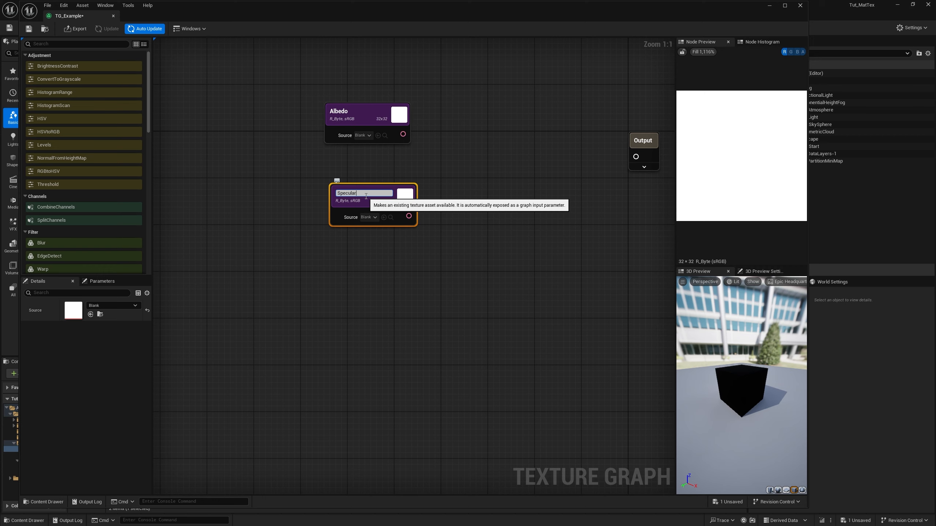
pyautogui.press('Return')
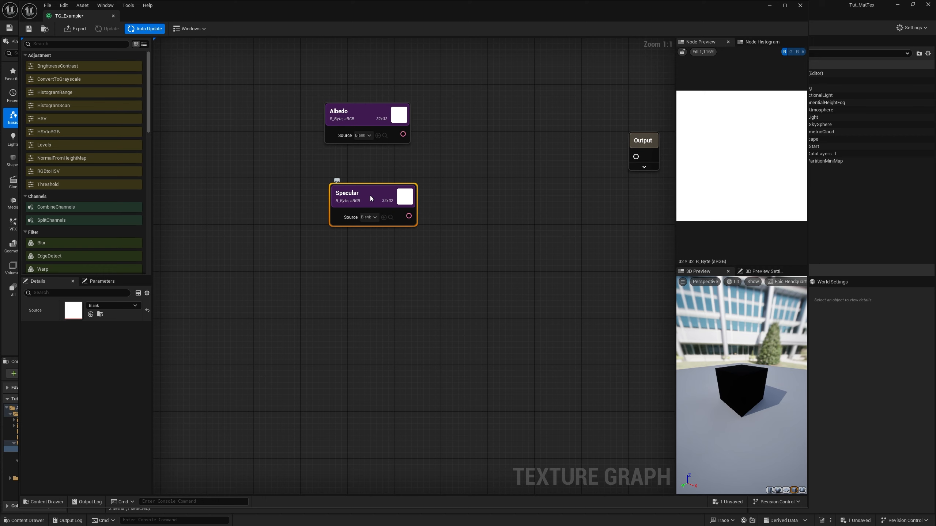
pyautogui.moveTo(370, 195); pyautogui.dragTo(359, 189)
# Add a CombineChannels node between the two texture nodes and the Output node, and link its RGBA output to the Output node
pyautogui.moveTo(405, 260); pyautogui.dragTo(416, 323, button='right')
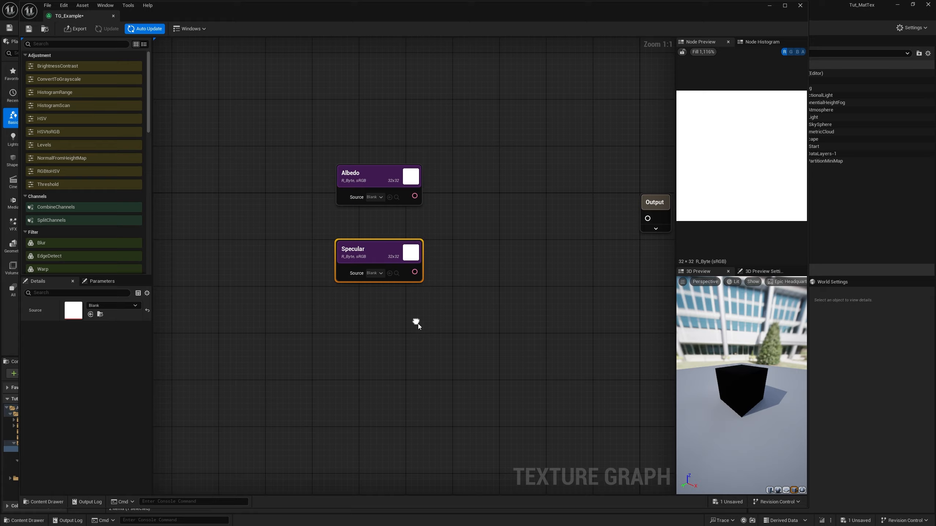
pyautogui.moveTo(438, 240); pyautogui.dragTo(371, 243, button='right')
pyautogui.click(313, 183)
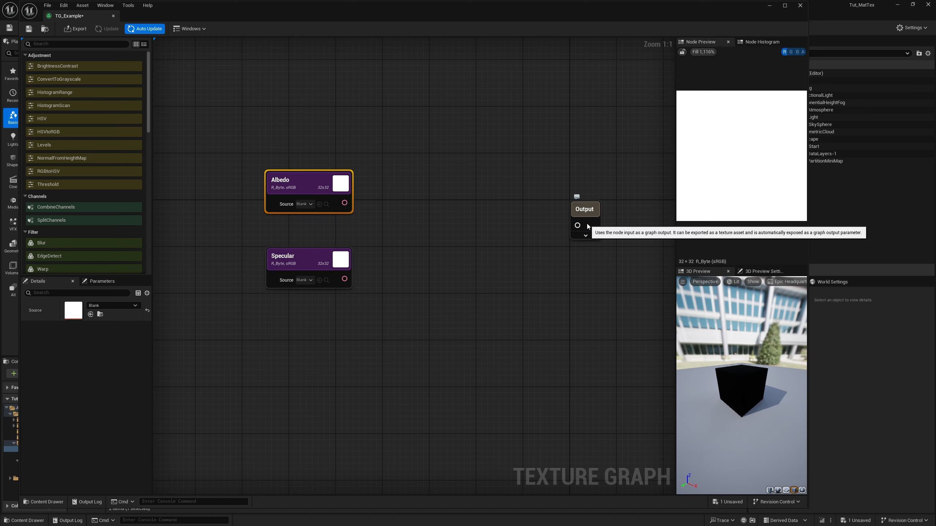
pyautogui.moveTo(405, 214)
pyautogui.mouseDown(button='right')
pyautogui.moveTo(420, 238)
pyautogui.moveTo(387, 220)
pyautogui.mouseUp(button='right')
pyautogui.click(395, 225)
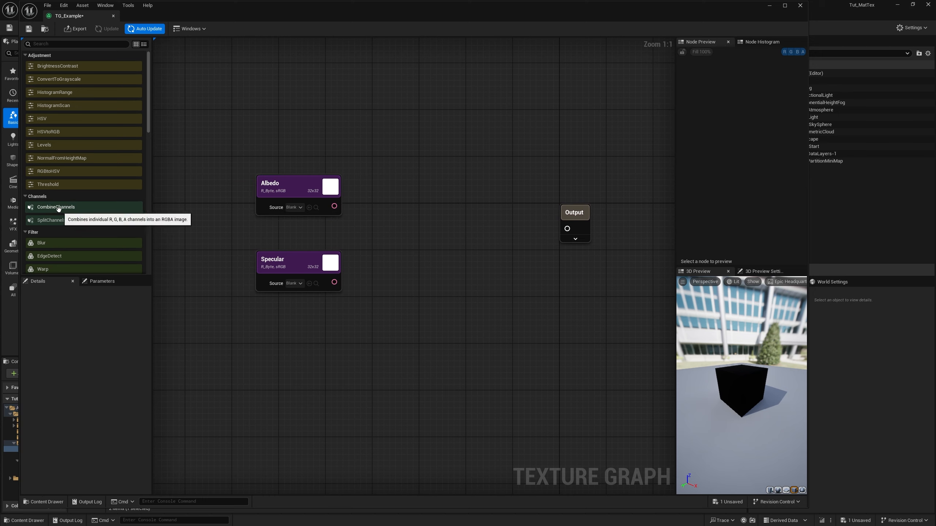
pyautogui.moveTo(55, 208); pyautogui.dragTo(473, 189)
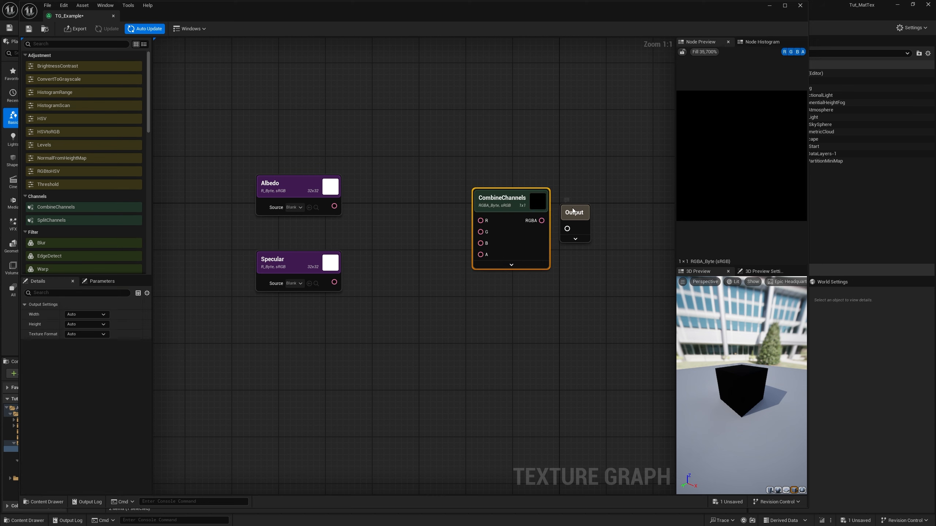
pyautogui.moveTo(573, 213); pyautogui.dragTo(531, 235)
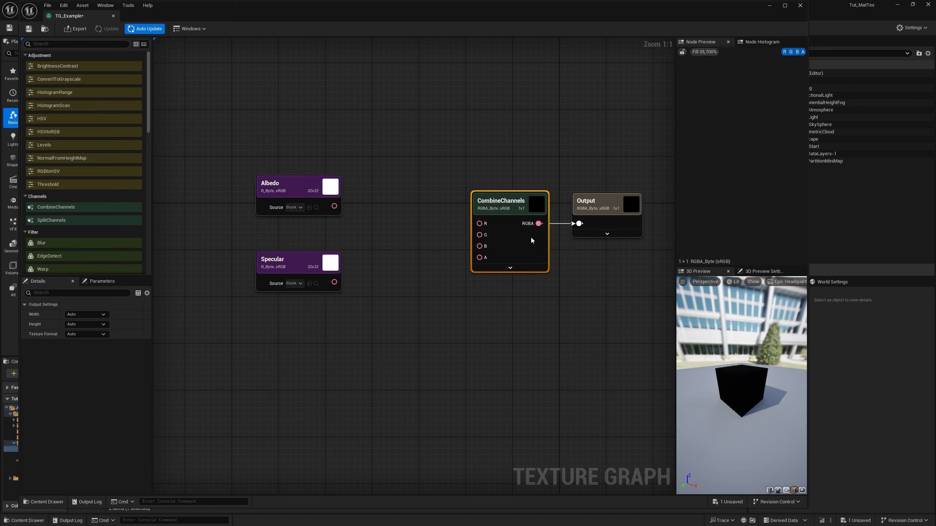
# Expand the Output node's settings and rename the node AlbedoS_Exp
pyautogui.click(607, 233)
pyautogui.click(602, 201)
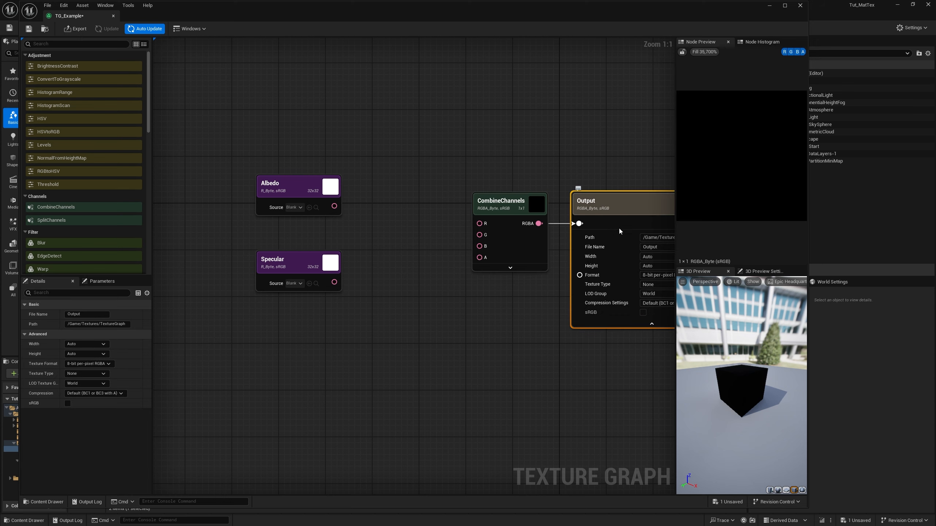
pyautogui.doubleClick(609, 204)
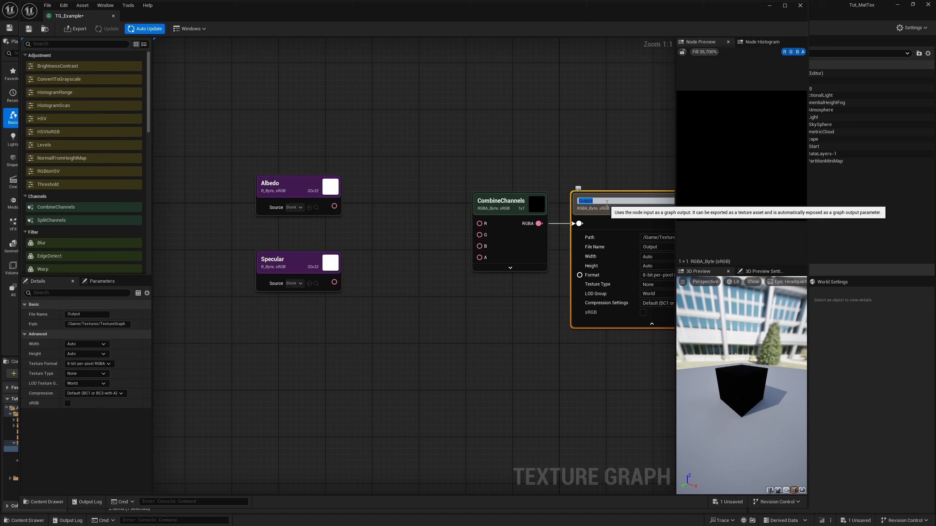
pyautogui.write('AlbedoS_exp')
pyautogui.press('Return')
pyautogui.moveTo(585, 155); pyautogui.dragTo(517, 130, button='right')
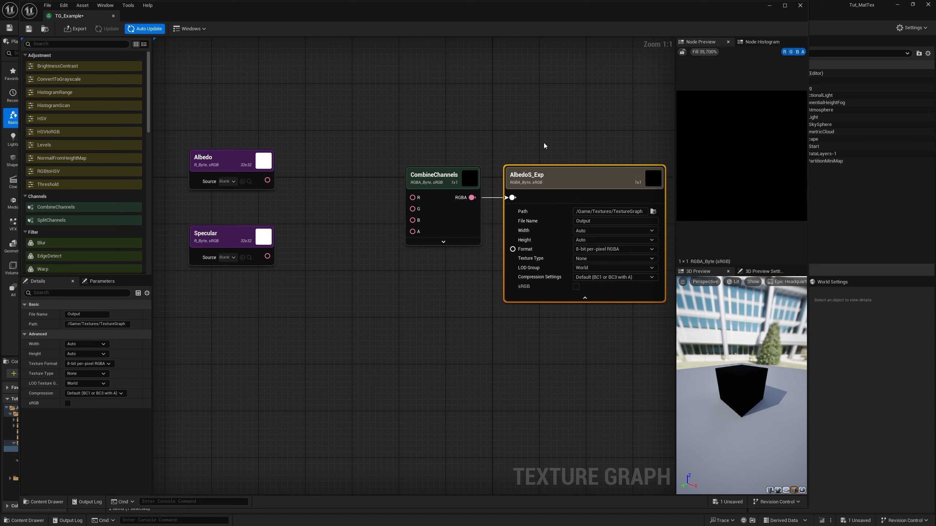
# Set the AlbedoS_Exp node's file name to Battleaxe_001_AlbedoS and check the available width options, keeping Auto
pyautogui.click(595, 220)
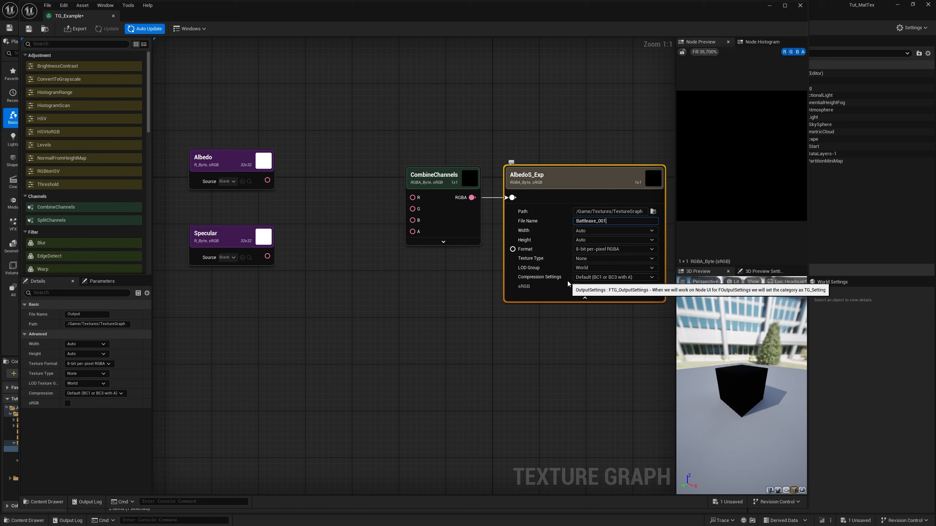
pyautogui.write('AlbedoS')
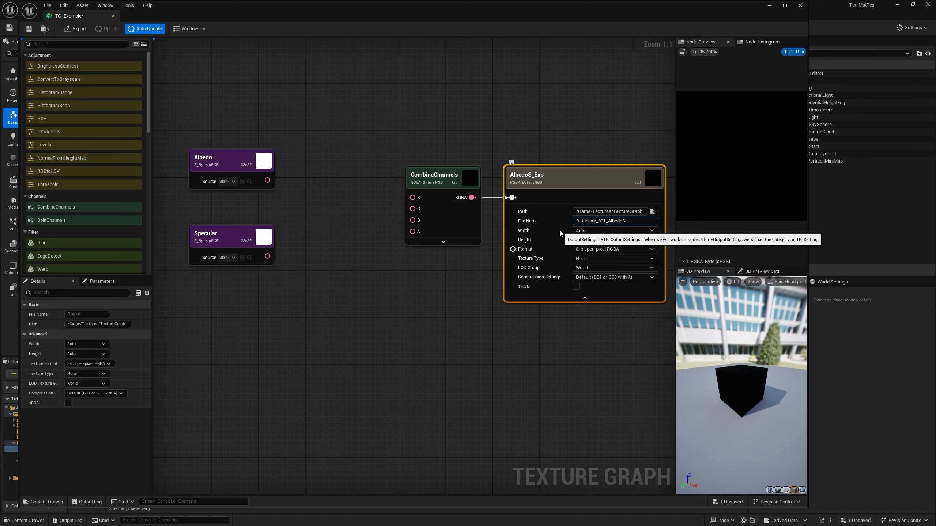
pyautogui.click(589, 230)
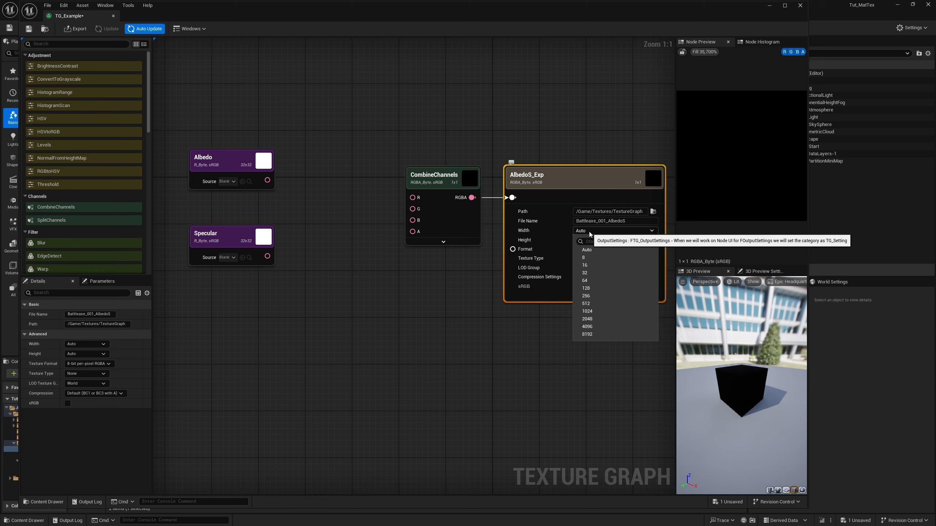
pyautogui.click(590, 231)
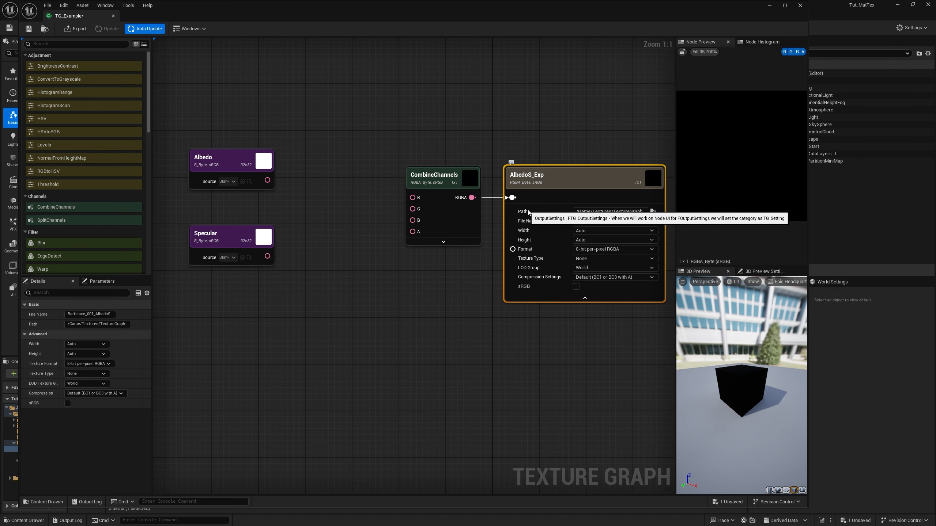
# Set the AlbedoS_Exp node's output path to Textures/TextureGraph/Output, and maximize the texture graph window with no node selected
pyautogui.click(653, 212)
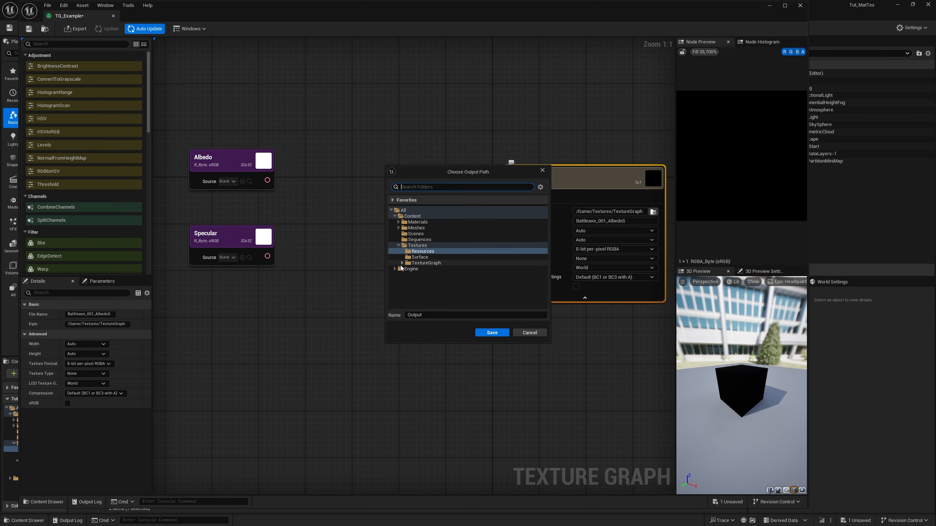
pyautogui.click(402, 263)
pyautogui.click(427, 269)
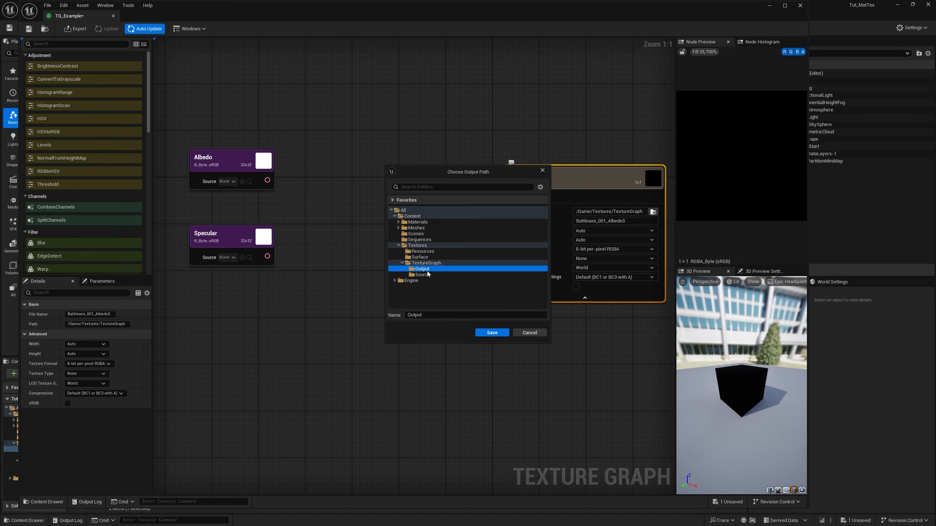
pyautogui.click(492, 332)
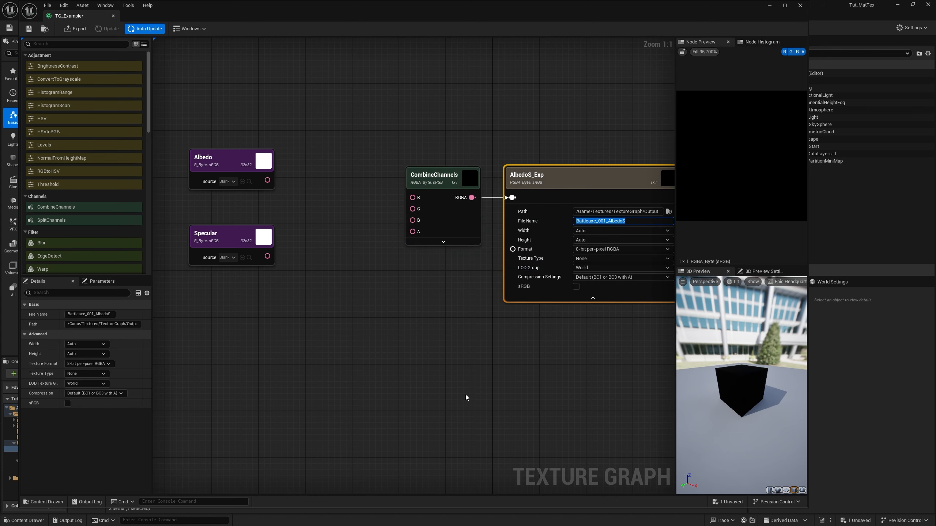
pyautogui.moveTo(471, 387); pyautogui.dragTo(446, 385, button='right')
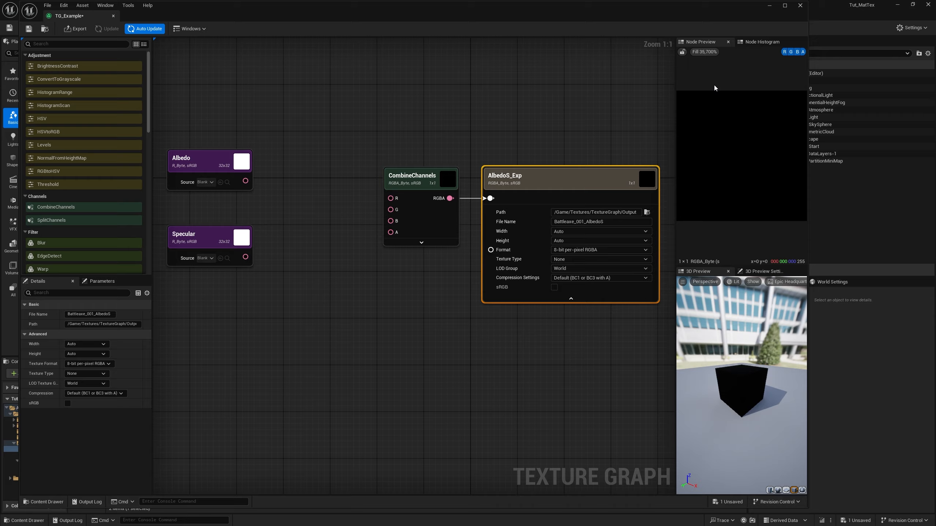
pyautogui.click(784, 6)
pyautogui.moveTo(467, 350); pyautogui.dragTo(523, 333, button='right')
pyautogui.click(541, 341)
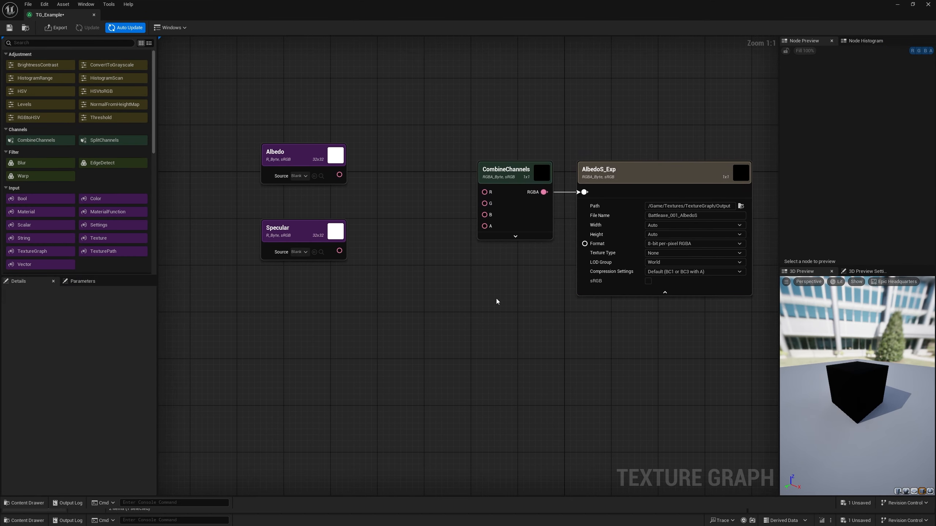
# Try linking the Albedo output directly to the R, G and B inputs of CombineChannels, and break those links
pyautogui.click(313, 160)
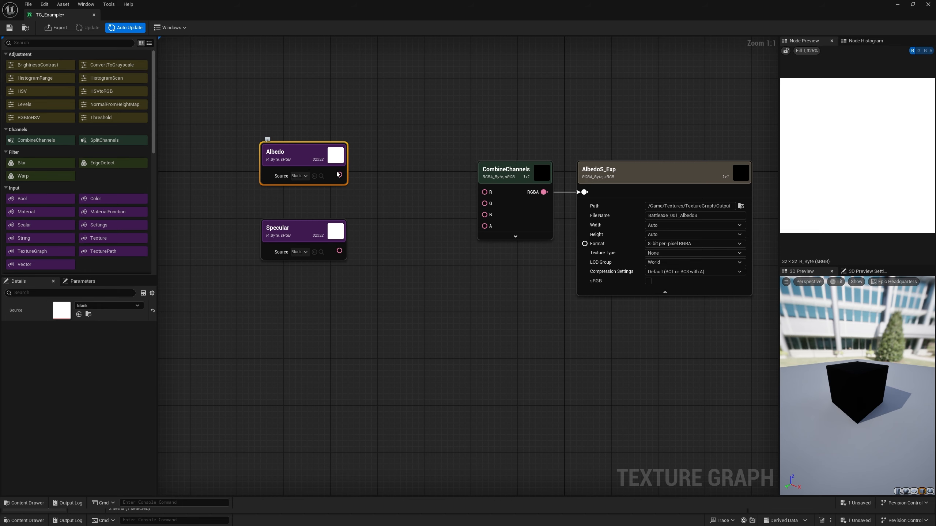
pyautogui.moveTo(340, 174); pyautogui.dragTo(485, 191)
pyautogui.moveTo(340, 175); pyautogui.dragTo(484, 204)
pyautogui.moveTo(339, 175); pyautogui.dragTo(485, 215)
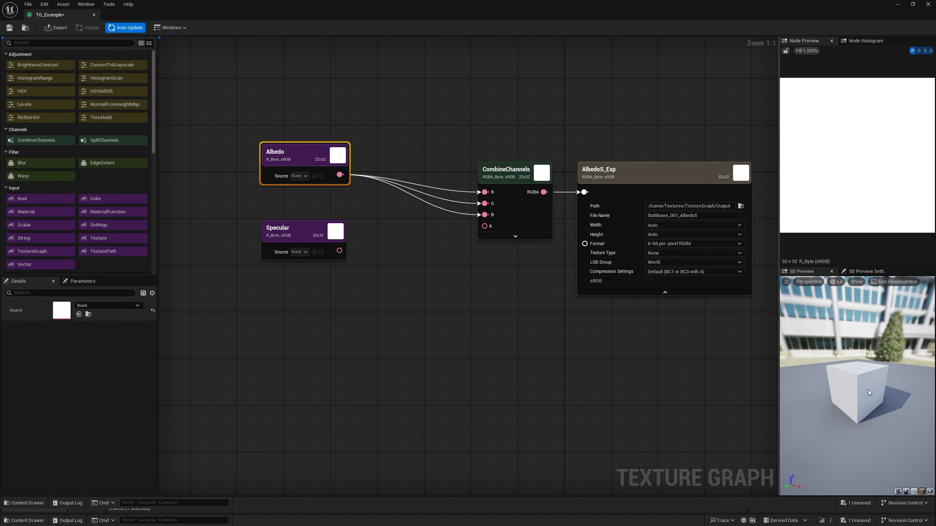
pyautogui.keyDown('alt'); pyautogui.click(340, 175); pyautogui.keyUp('alt')
# Connect the Specular output to the A input of CombineChannels, and move the Specular node closer to it
pyautogui.moveTo(365, 195); pyautogui.dragTo(393, 195, button='right')
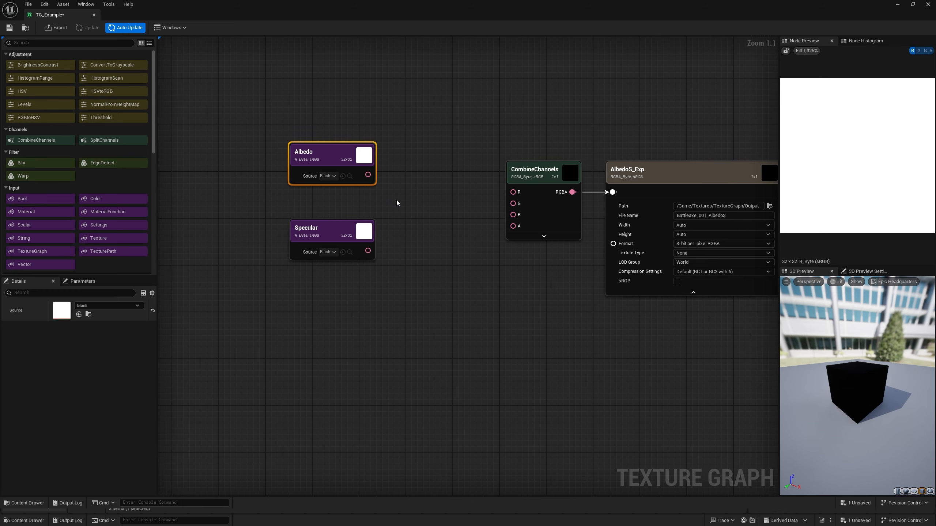
pyautogui.moveTo(368, 252); pyautogui.dragTo(513, 226)
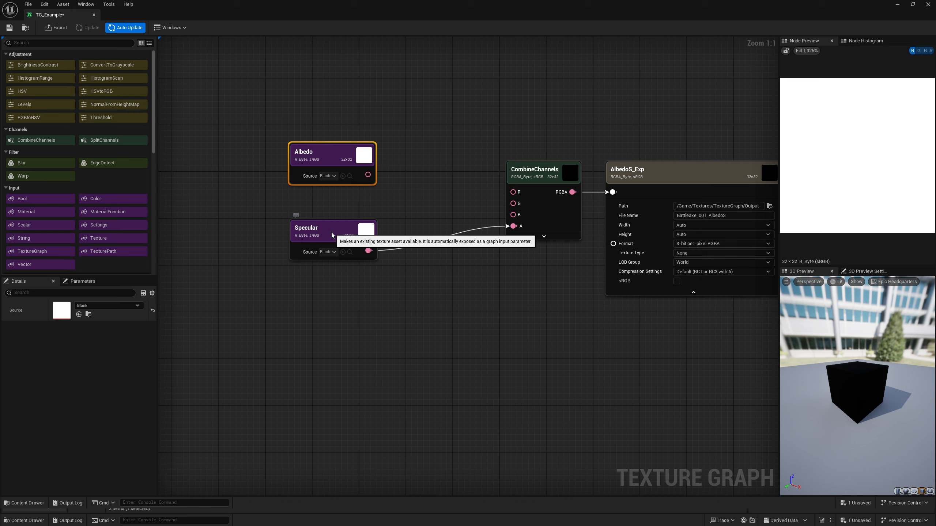
pyautogui.moveTo(329, 232); pyautogui.dragTo(388, 251)
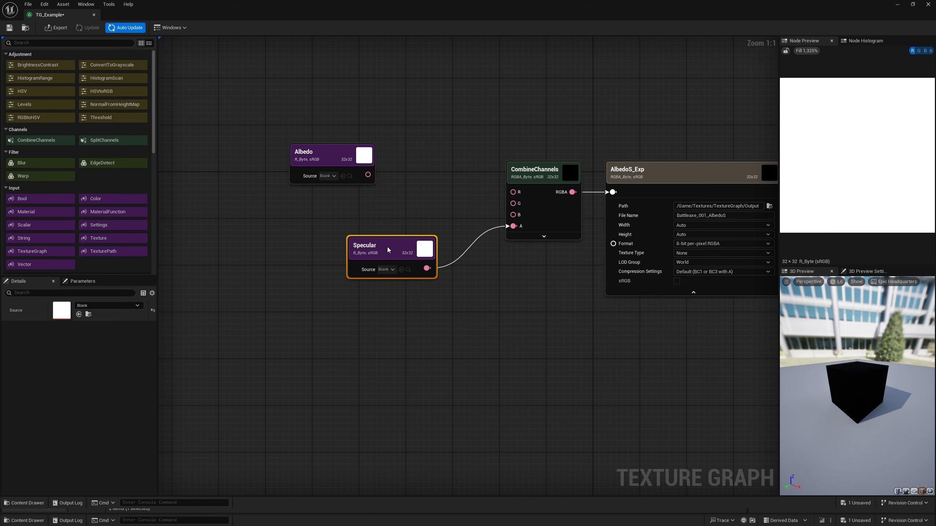
# Add a SplitChannels node, feed Albedo into its RGBA input, and connect its R, G and B outputs to the matching CombineChannels inputs
pyautogui.click(328, 147)
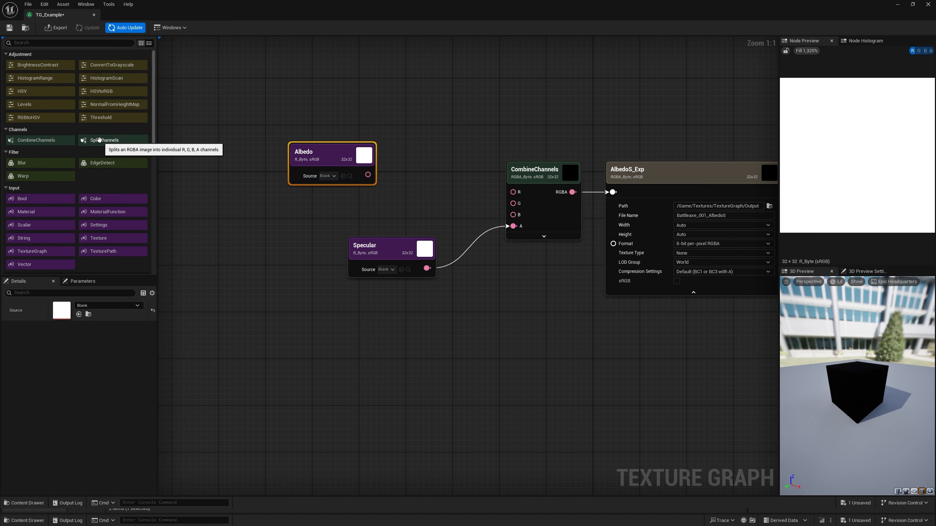
pyautogui.moveTo(99, 140); pyautogui.dragTo(413, 145)
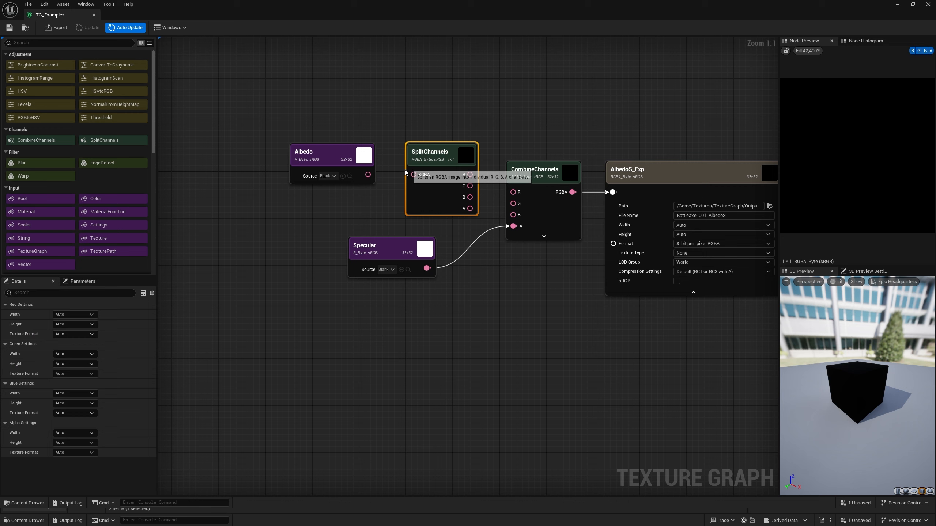
pyautogui.click(554, 208)
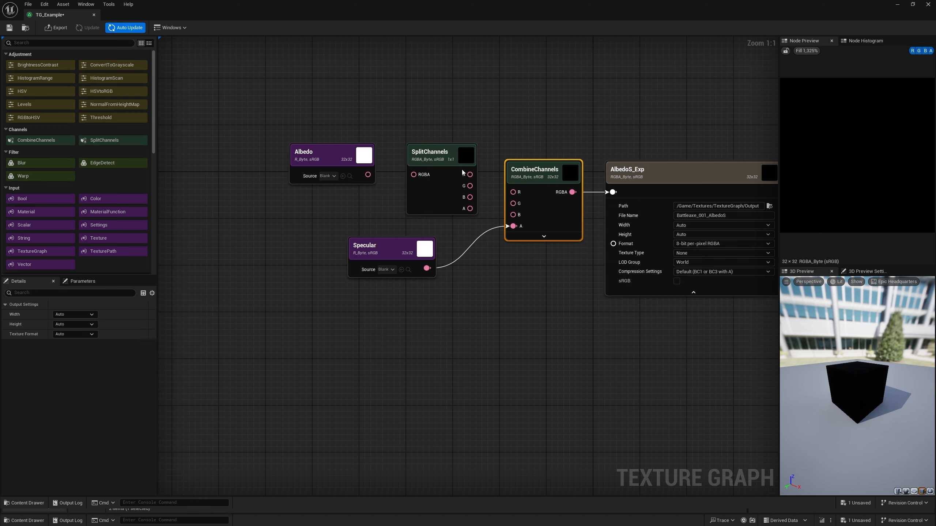
pyautogui.moveTo(370, 175); pyautogui.dragTo(419, 179)
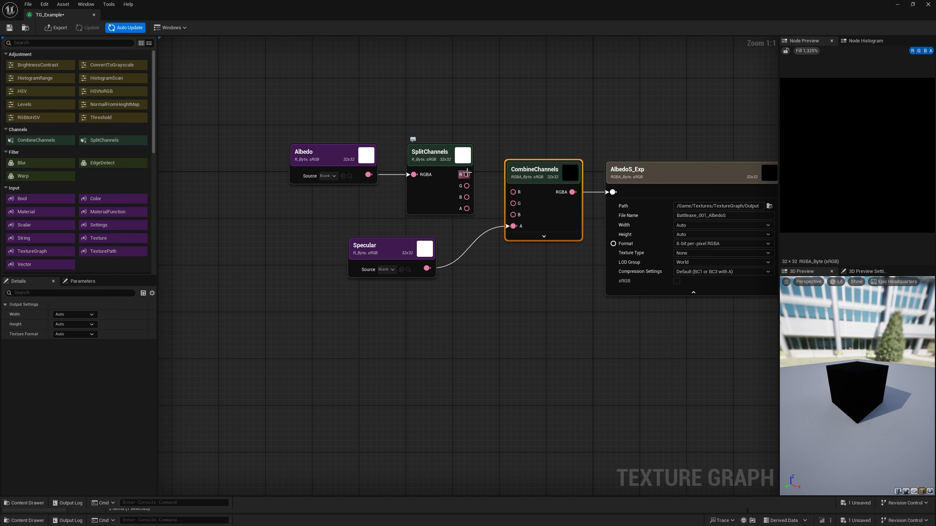
pyautogui.moveTo(467, 174); pyautogui.dragTo(515, 216)
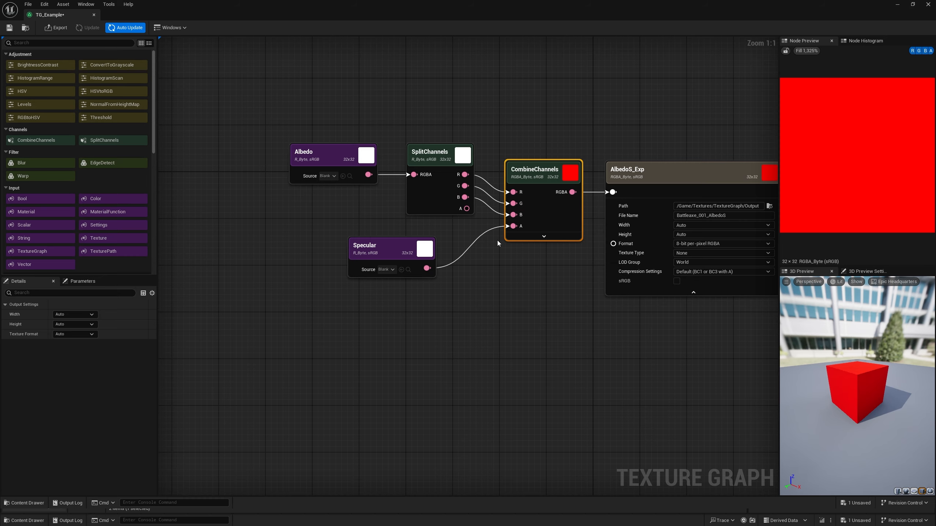
# Move the Albedo and SplitChannels nodes together farther away from CombineChannels, leaving no node selected
pyautogui.moveTo(497, 240); pyautogui.dragTo(454, 273, button='right')
pyautogui.moveTo(398, 232); pyautogui.dragTo(331, 171)
pyautogui.moveTo(284, 225); pyautogui.dragTo(345, 230, button='right')
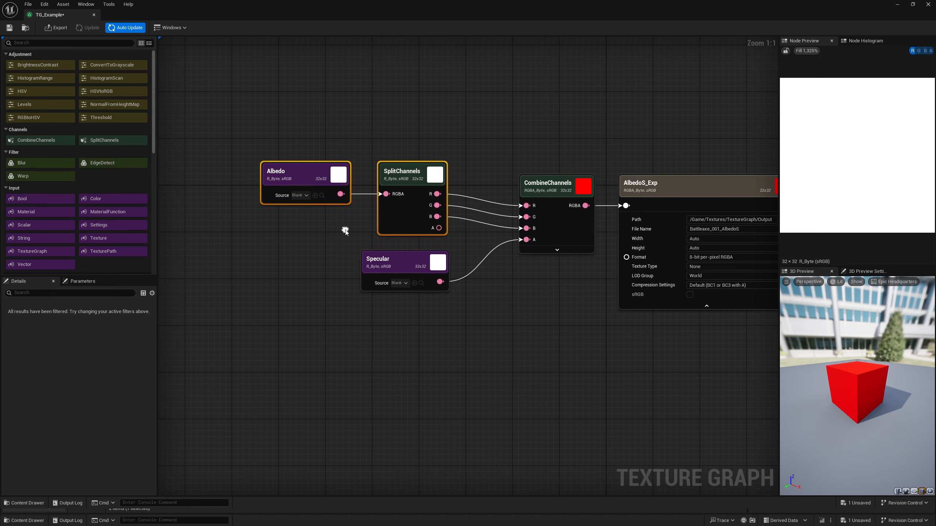
pyautogui.click(344, 230)
pyautogui.click(401, 175)
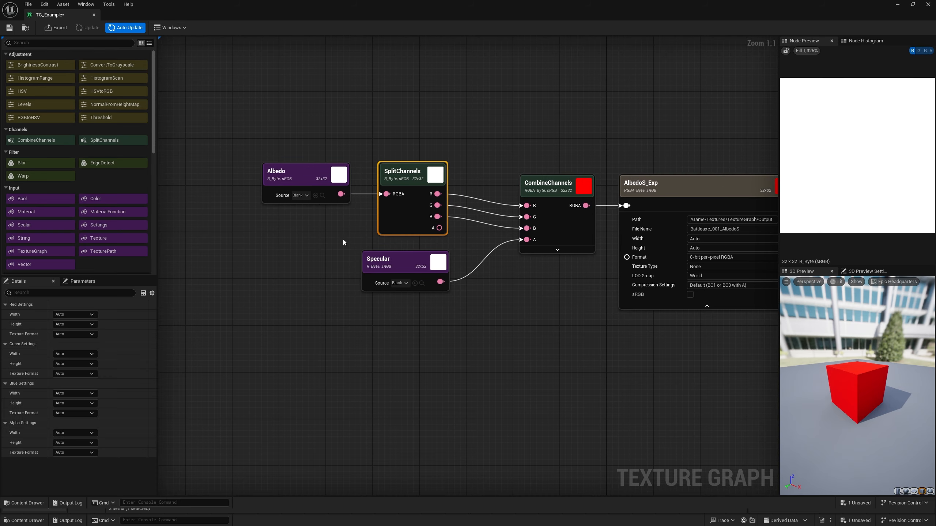
pyautogui.click(341, 251)
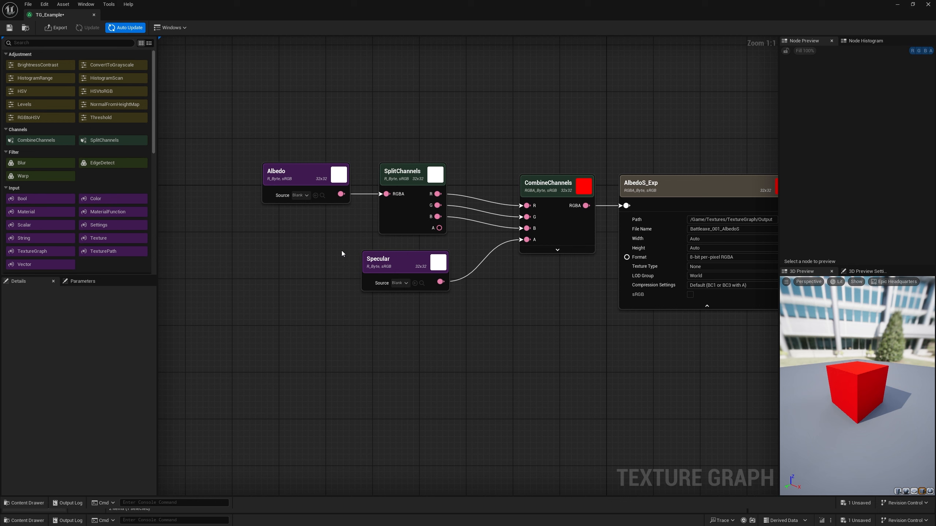
pyautogui.moveTo(501, 320); pyautogui.dragTo(437, 292, button='right')
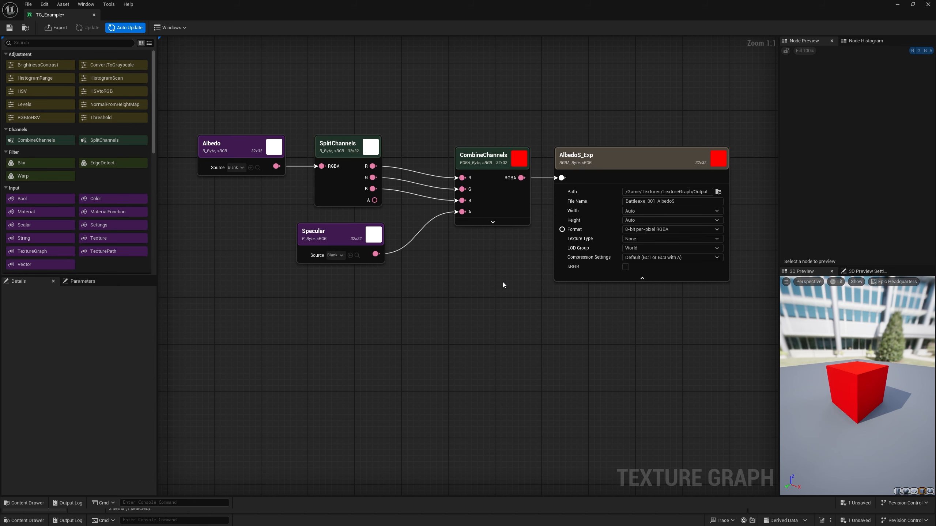
# Add an Output node below AlbedoS_Exp, rename it MRAH_Exp, and expand its settings
pyautogui.moveTo(400, 296); pyautogui.dragTo(418, 238, button='right')
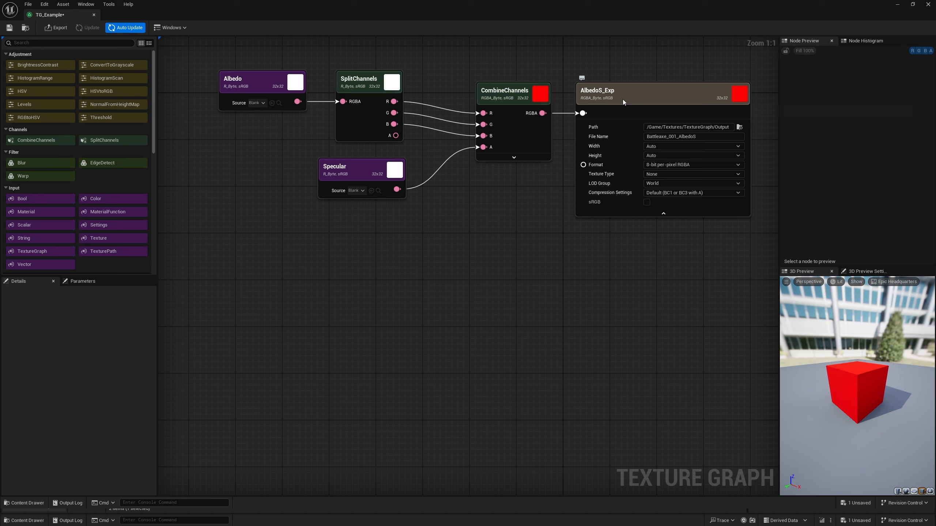
pyautogui.click(583, 143)
pyautogui.press('o')
pyautogui.click(600, 288)
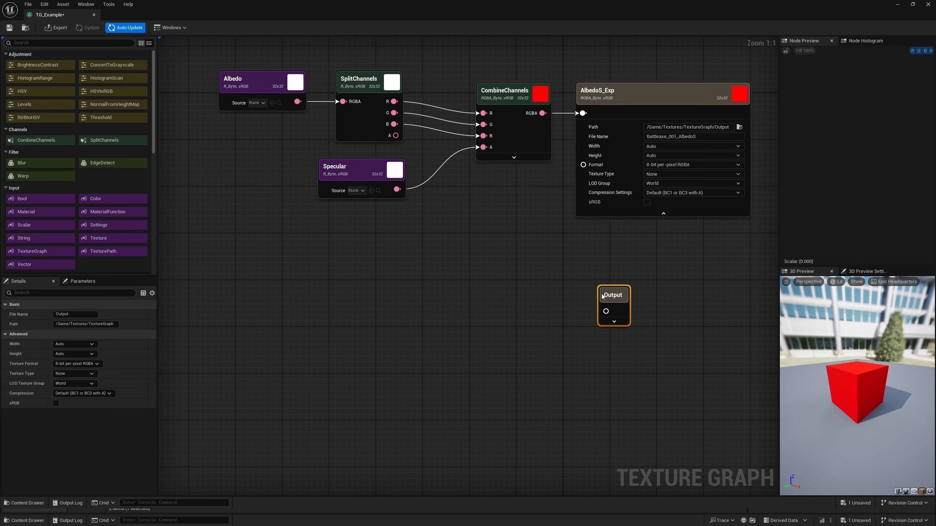
pyautogui.doubleClick(617, 294)
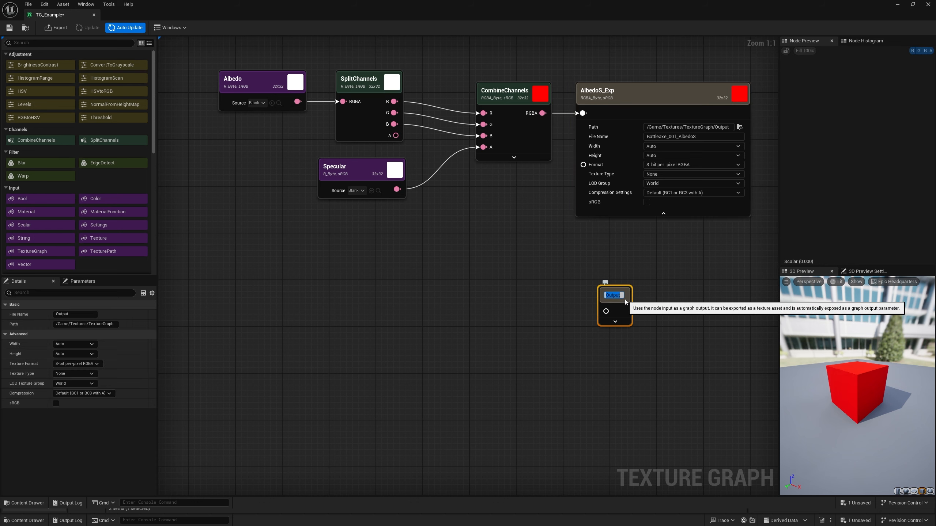
pyautogui.write('MRAH_Exp')
pyautogui.click(620, 321)
# Set the MRAH_Exp node's output path to Textures/TextureGraph/Output and align the node directly beneath AlbedoS_Exp
pyautogui.click(747, 325)
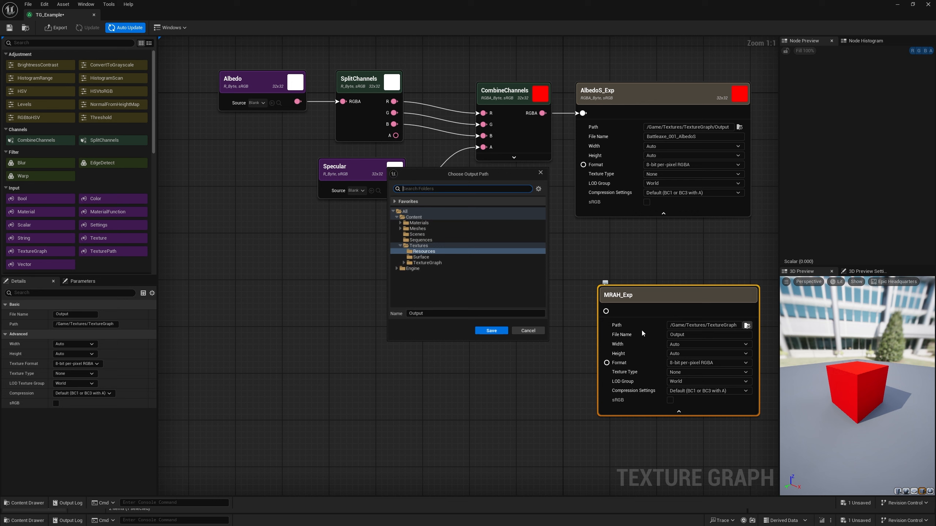
pyautogui.doubleClick(428, 263)
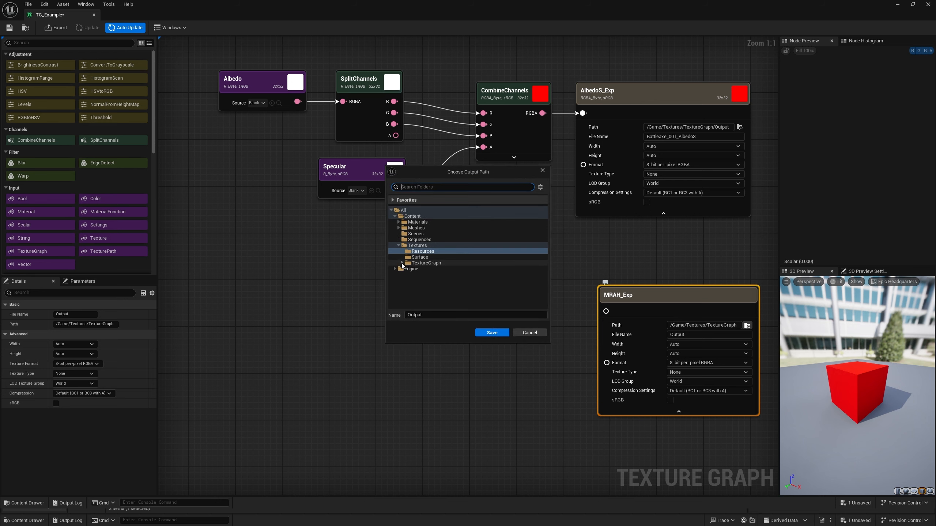
pyautogui.click(422, 269)
pyautogui.click(490, 333)
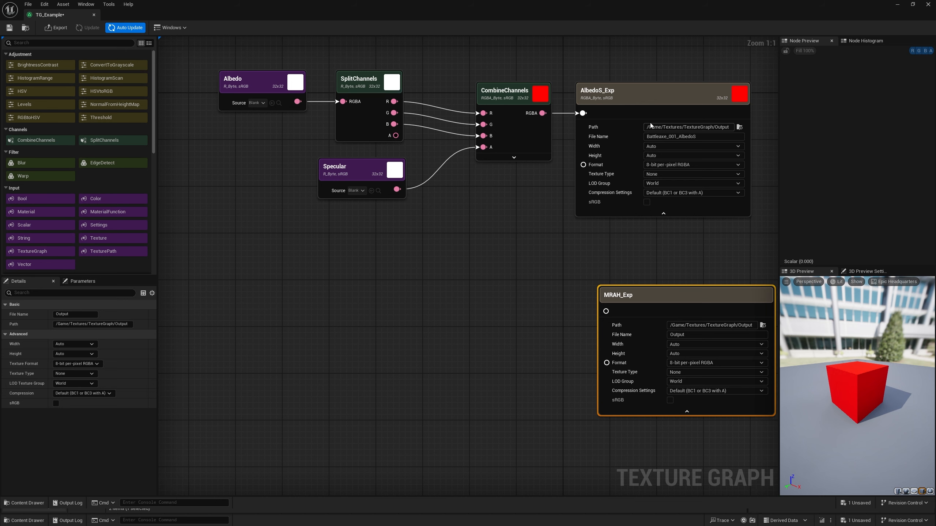
pyautogui.moveTo(620, 268); pyautogui.dragTo(555, 266, button='right')
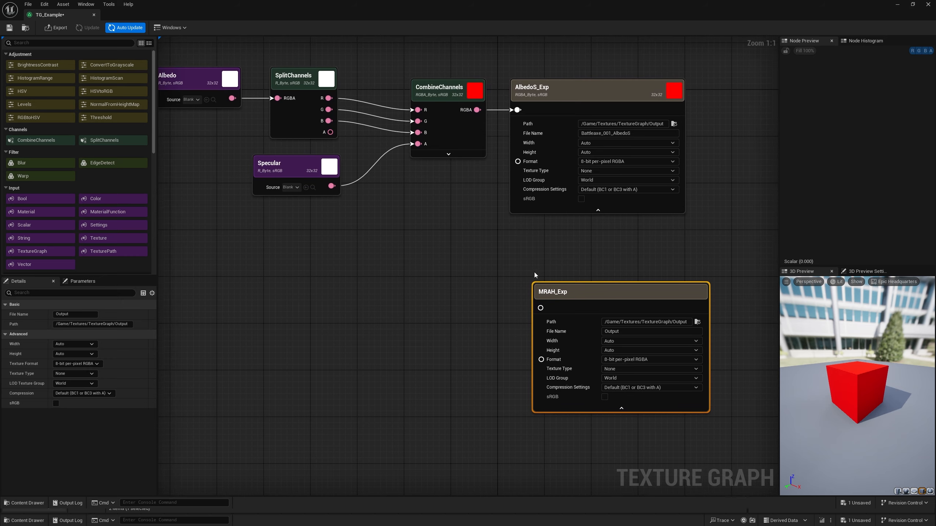
pyautogui.moveTo(571, 291); pyautogui.dragTo(563, 272)
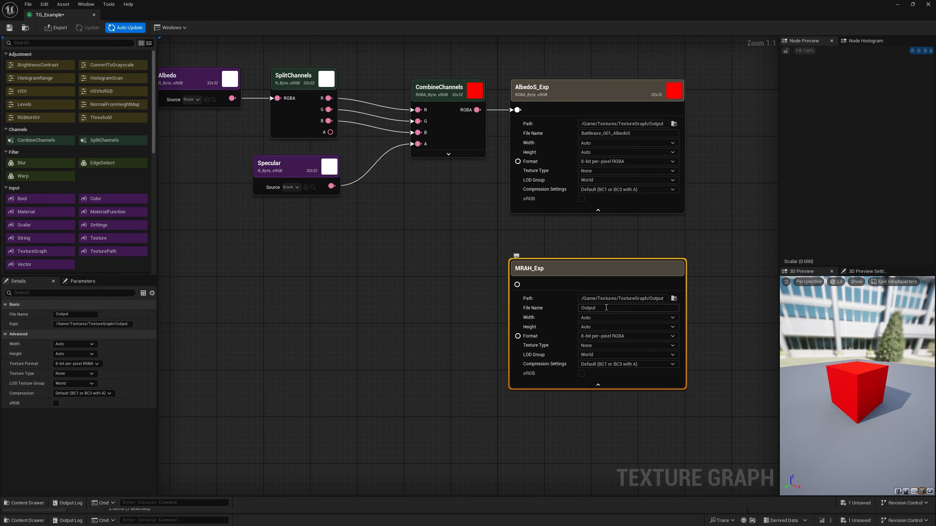
# Set the MRAH_Exp node's file name to Battleaxe_001_MRAH, reusing the base name from AlbedoS_Exp
pyautogui.moveTo(613, 134); pyautogui.dragTo(556, 134)
pyautogui.hotkey('ctrl', 'c')
pyautogui.click(621, 308)
pyautogui.hotkey('ctrl', 'v')
pyautogui.write('MRAH')
pyautogui.click(479, 360)
# Add a Color input node named Black in the empty area below the Specular node
pyautogui.moveTo(443, 377); pyautogui.dragTo(497, 393, button='right')
pyautogui.moveTo(512, 337); pyautogui.dragTo(497, 331, button='right')
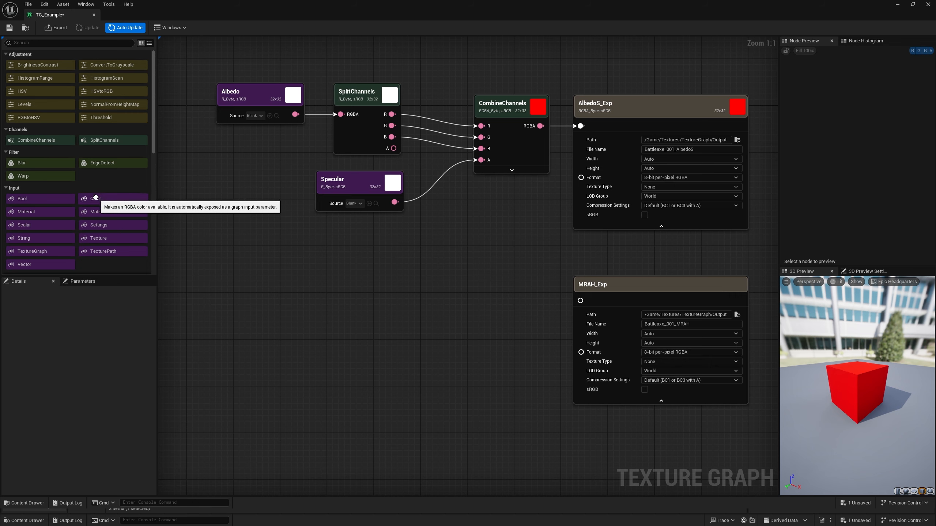
pyautogui.moveTo(96, 199); pyautogui.dragTo(376, 298)
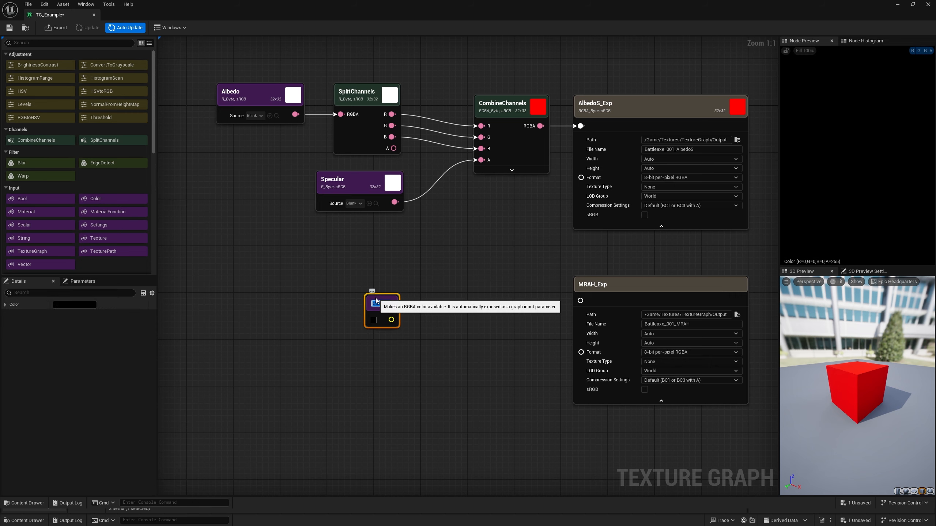
pyautogui.write('Black')
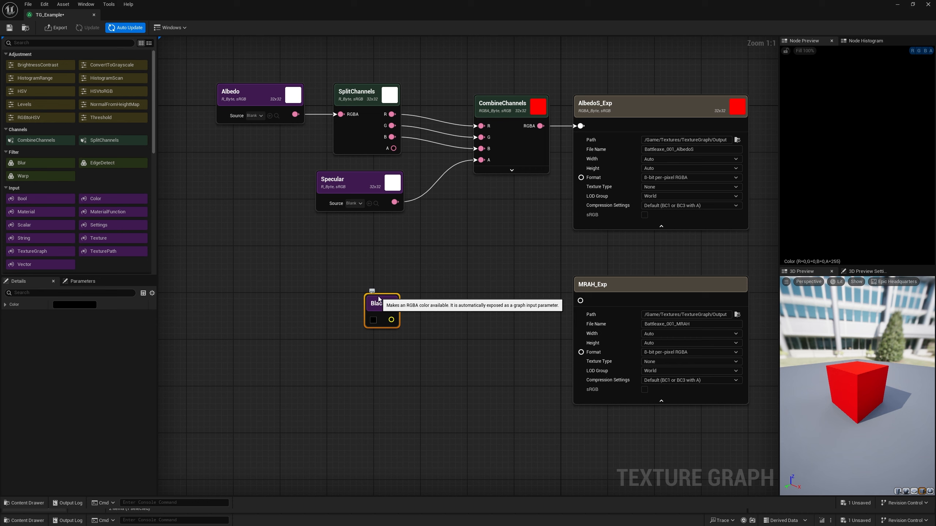
pyautogui.moveTo(379, 297); pyautogui.dragTo(364, 291)
# Duplicate the Black color node, rename the copy White, and place it beside Black
pyautogui.hotkey('ctrl', 'd')
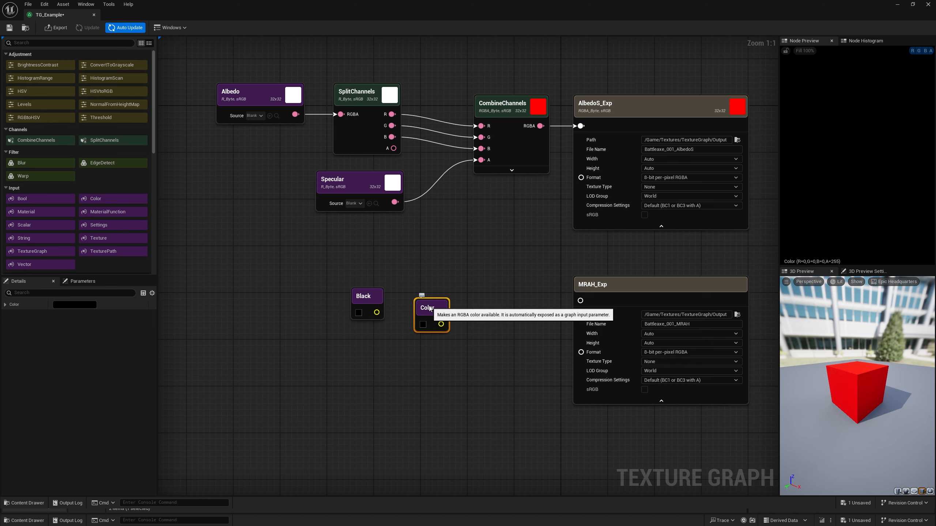
pyautogui.doubleClick(430, 308)
pyautogui.write('White')
pyautogui.press('Return')
pyautogui.moveTo(430, 308); pyautogui.dragTo(406, 297)
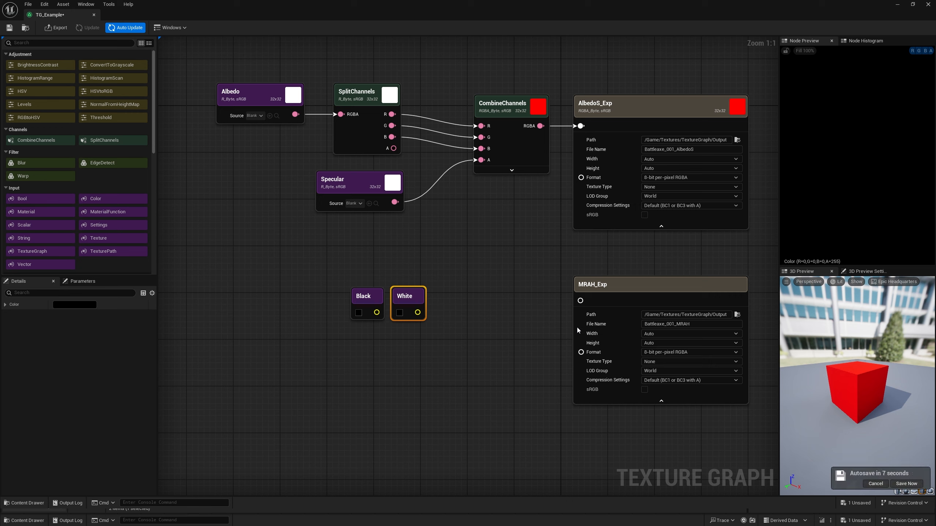
# Postpone the pending autosave and collapse the settings of the MRAH_Exp node
pyautogui.click(874, 484)
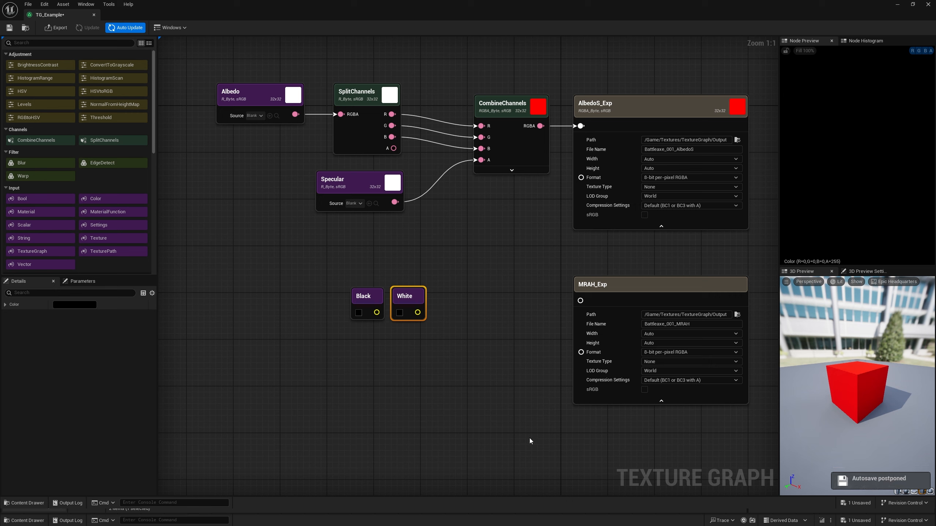
pyautogui.click(505, 416)
pyautogui.click(661, 401)
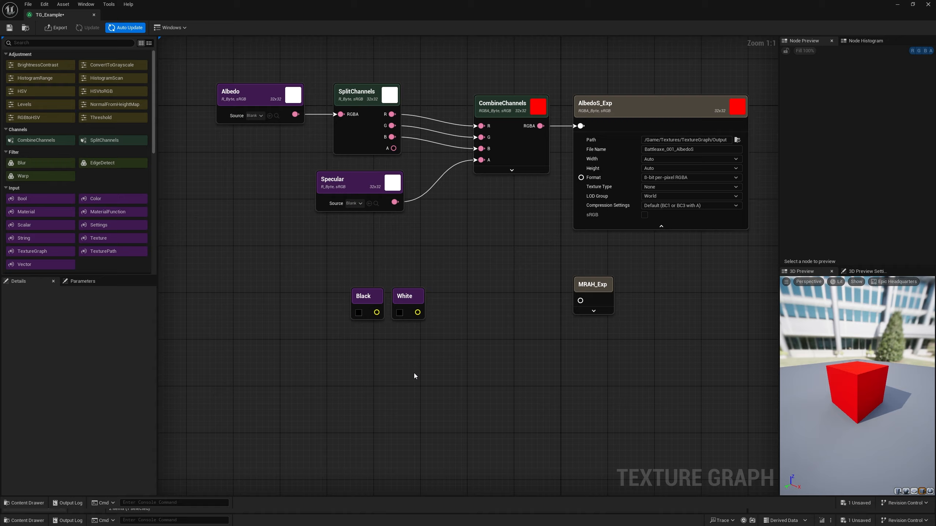
# Duplicate the Specular texture node and place the copy below the Black and White nodes
pyautogui.moveTo(414, 373); pyautogui.dragTo(469, 336, button='right')
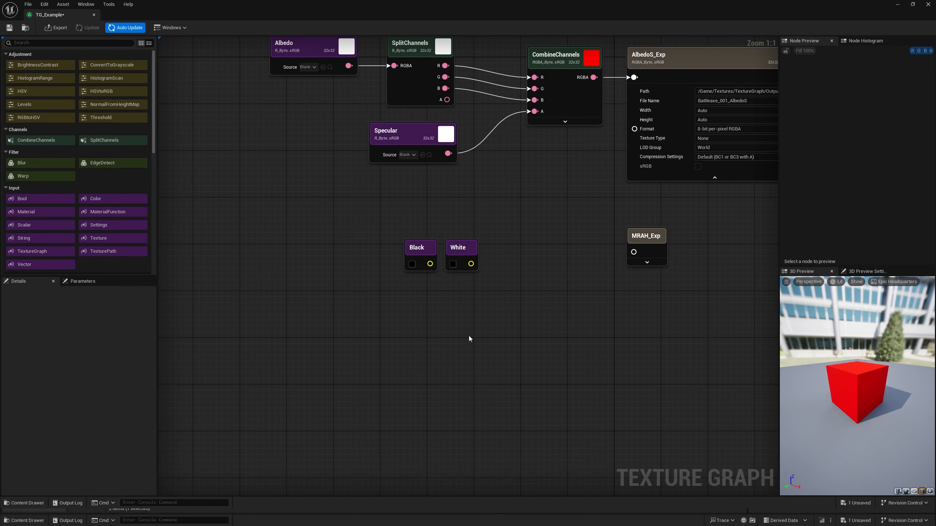
pyautogui.click(415, 141)
pyautogui.hotkey('ctrl', 'd')
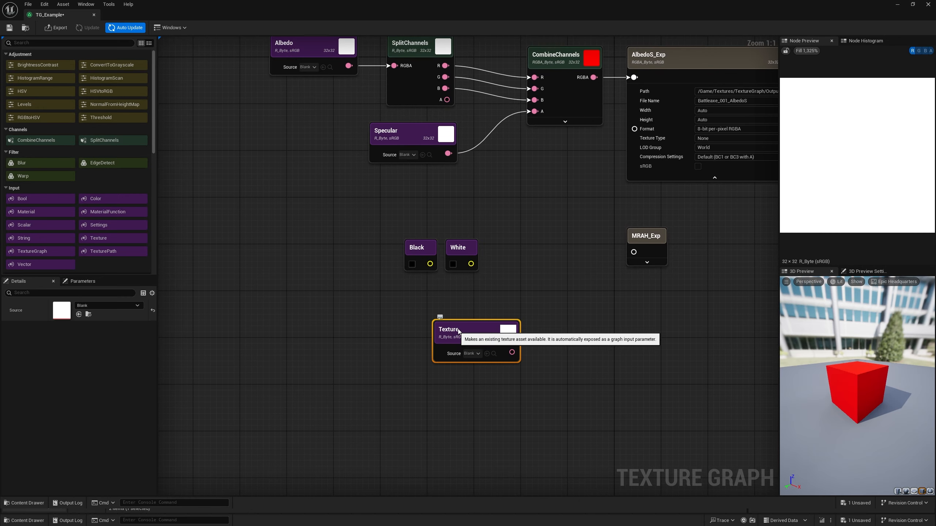
pyautogui.moveTo(439, 328); pyautogui.dragTo(421, 310)
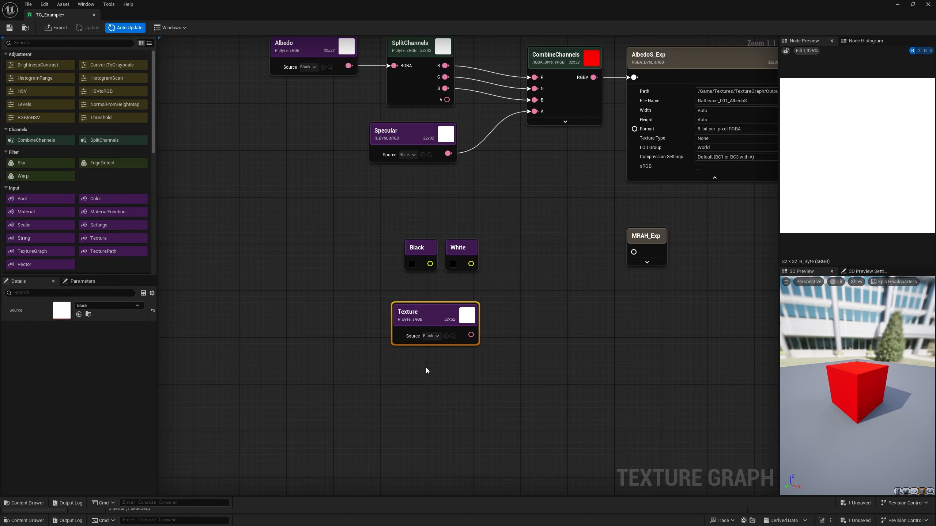
# Make three more copies of the new texture node and stack all four in an evenly spaced vertical column
pyautogui.moveTo(426, 371); pyautogui.dragTo(426, 313, button='right')
pyautogui.hotkey('ctrl', 'd')
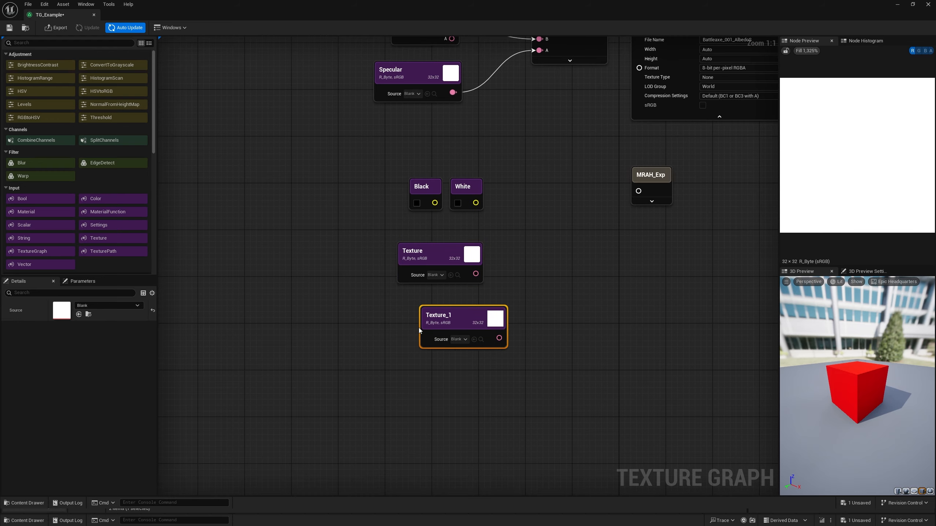
pyautogui.hotkey('ctrl', 'd')
pyautogui.hotkey('ctrl', 'd')
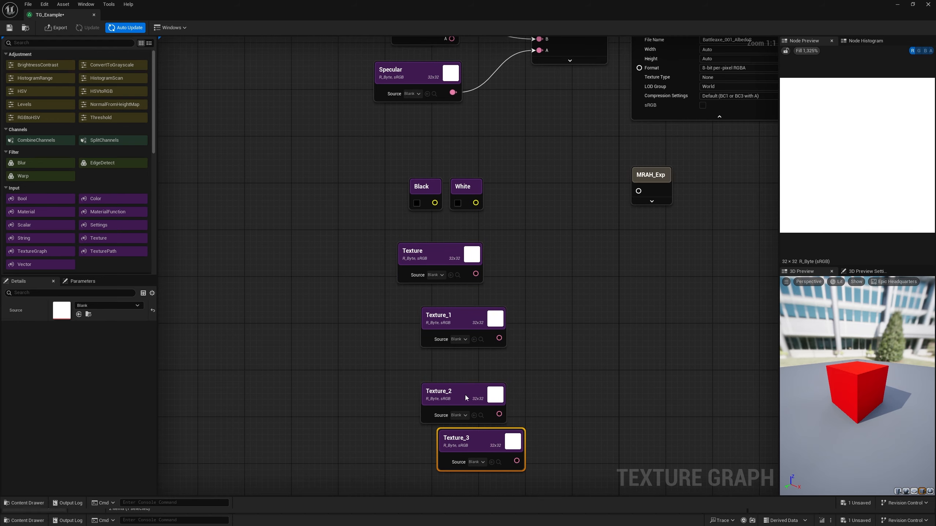
pyautogui.moveTo(454, 316); pyautogui.dragTo(431, 304)
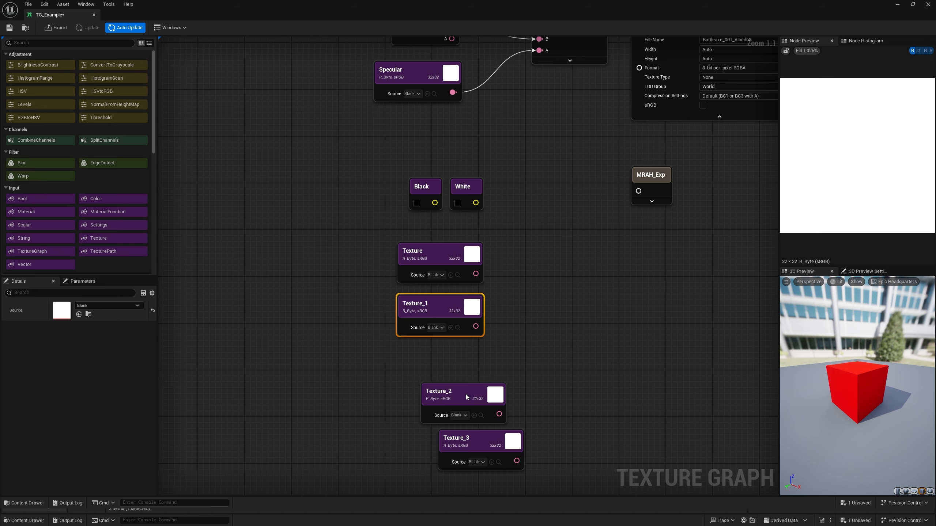
pyautogui.moveTo(465, 394); pyautogui.dragTo(444, 360)
pyautogui.moveTo(476, 439); pyautogui.dragTo(439, 412)
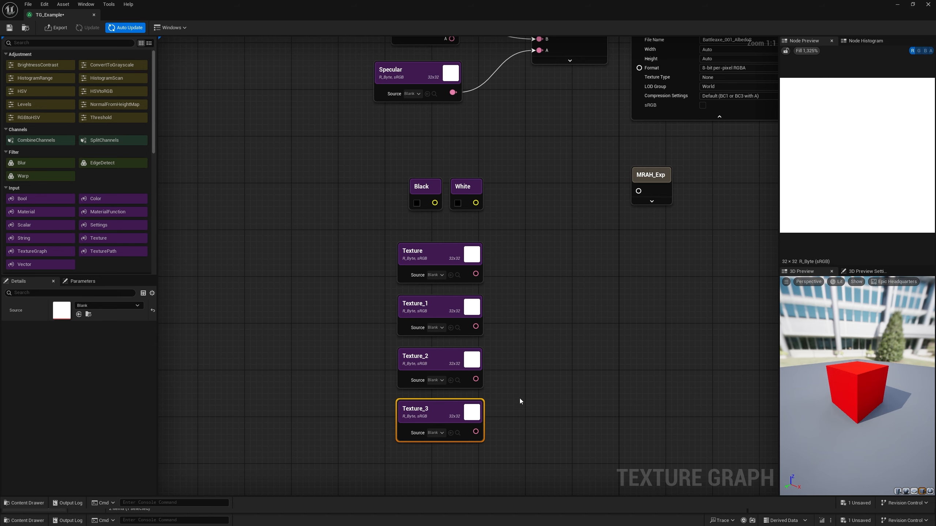
# Bring the Black and White nodes down just above the texture column, then move all six nodes together to line up under Specular
pyautogui.moveTo(527, 419); pyautogui.dragTo(515, 462, button='right')
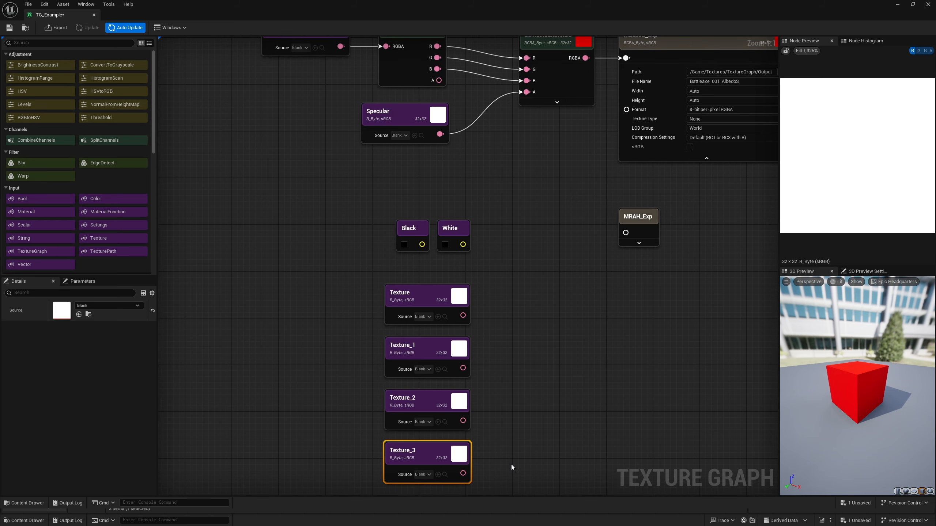
pyautogui.moveTo(511, 464); pyautogui.dragTo(414, 218)
pyautogui.click(499, 310)
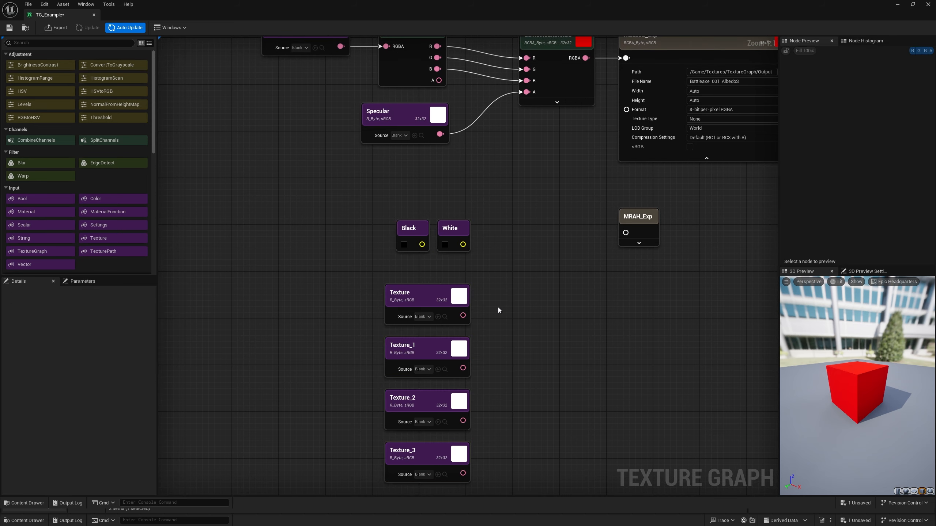
pyautogui.moveTo(491, 474); pyautogui.dragTo(374, 225)
pyautogui.moveTo(489, 263); pyautogui.dragTo(389, 221)
pyautogui.moveTo(406, 227); pyautogui.dragTo(396, 252)
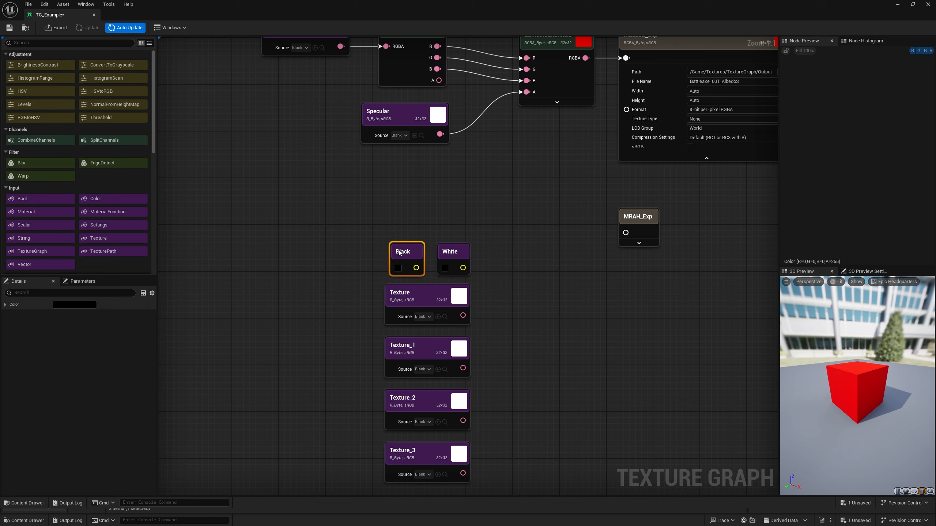
pyautogui.moveTo(471, 432); pyautogui.dragTo(432, 214)
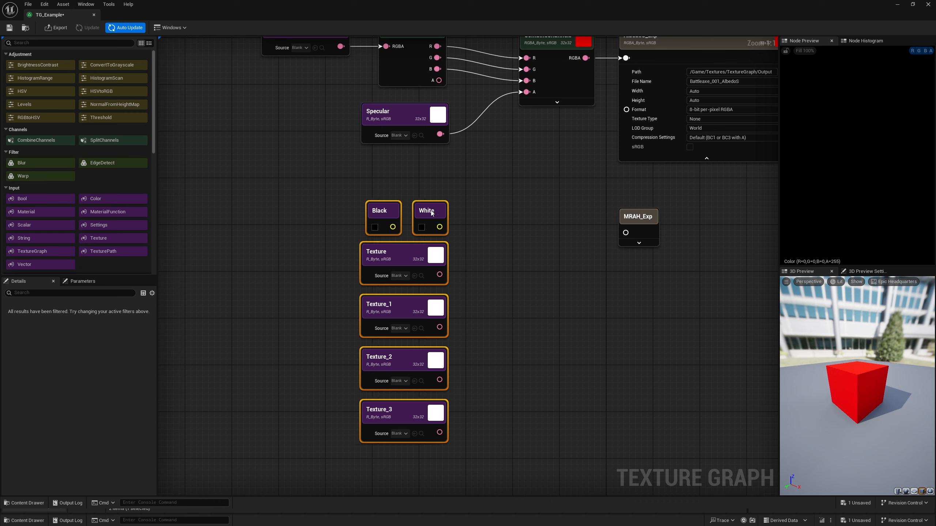
# Rename the first two texture nodes in the column as Metallic and Roughness
pyautogui.doubleClick(395, 256)
pyautogui.write('Metal')
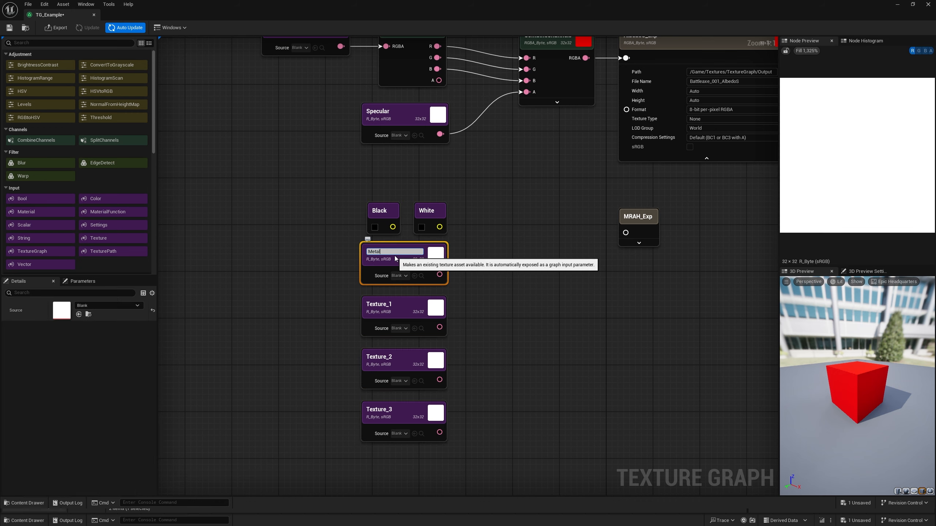
pyautogui.write('lic')
pyautogui.press('Return')
pyautogui.doubleClick(393, 302)
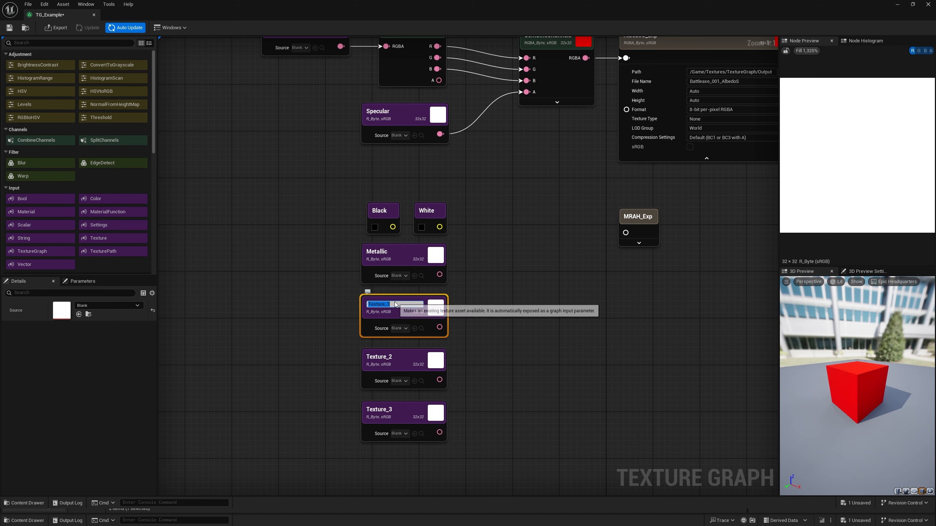
pyautogui.write('Roughness')
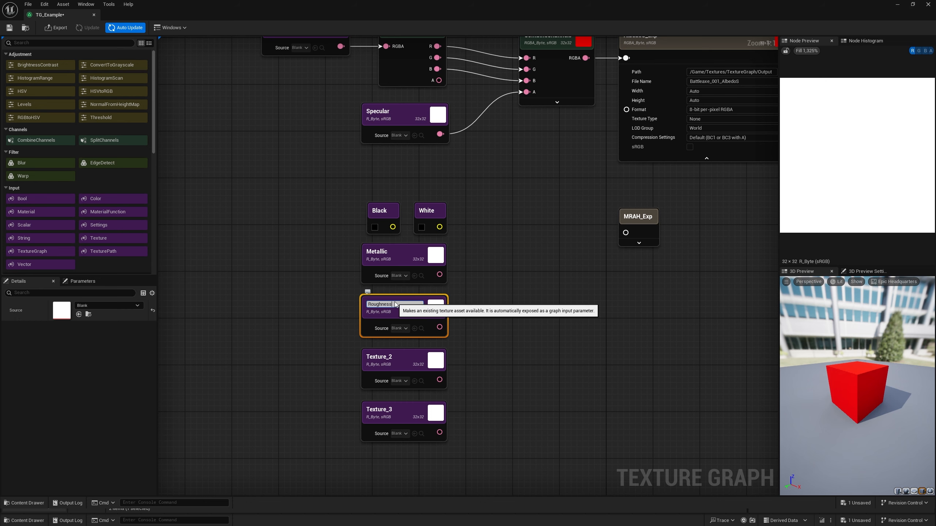
pyautogui.press('Return')
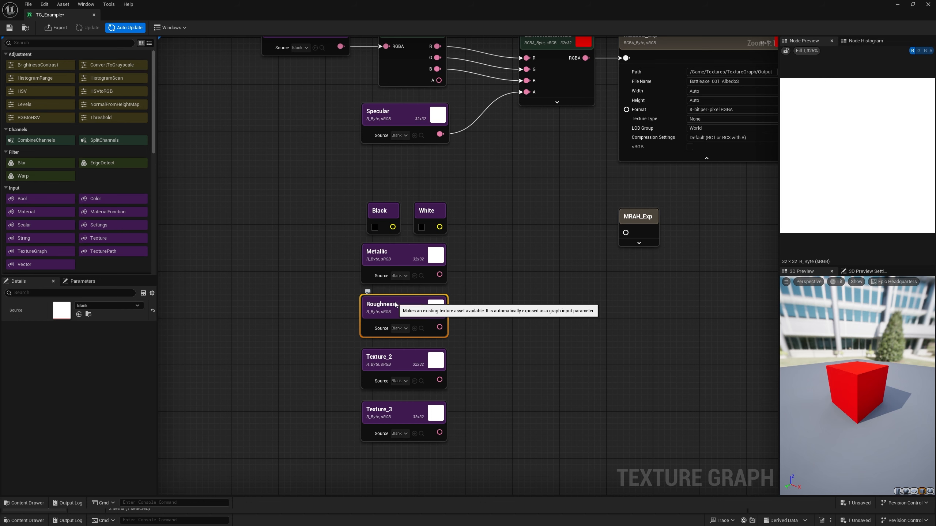
# Rename the remaining two texture nodes in the column as AO and Displacement
pyautogui.doubleClick(389, 356)
pyautogui.write('AO')
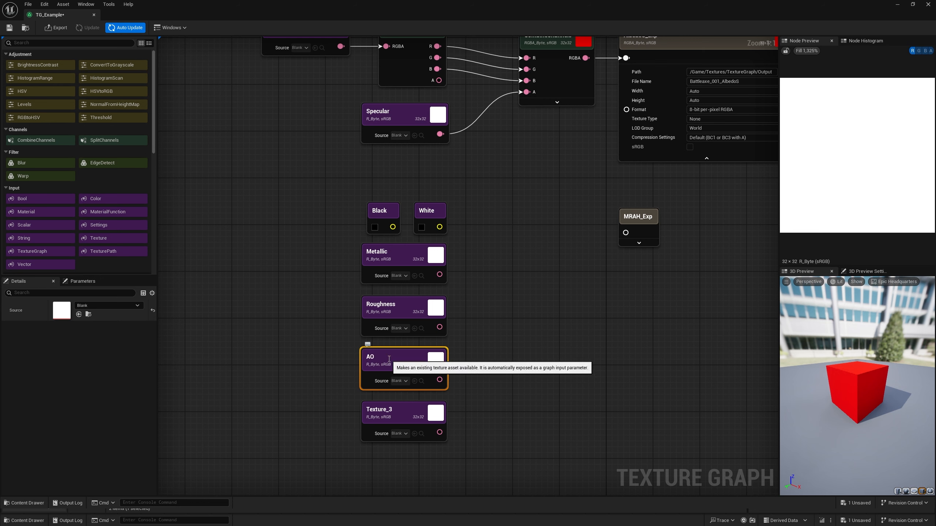
pyautogui.press('Return')
pyautogui.click(388, 412)
pyautogui.doubleClick(387, 412)
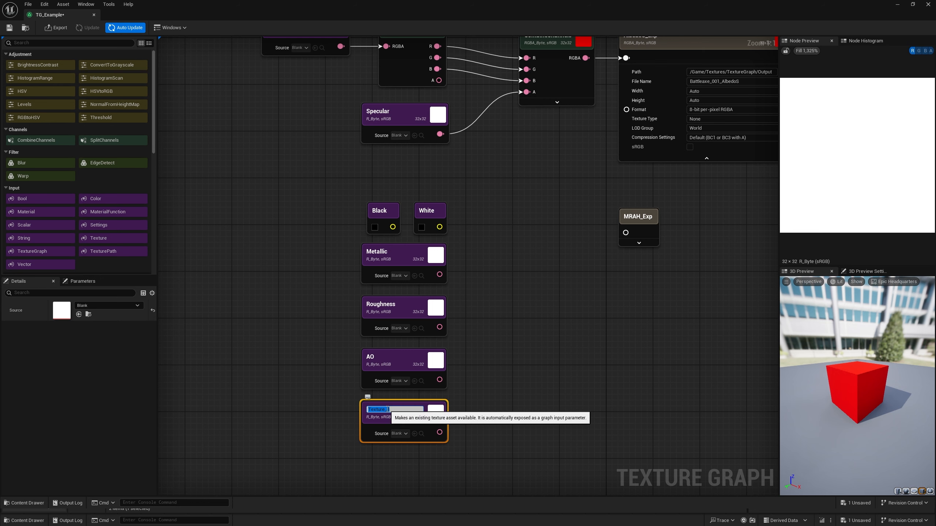
pyautogui.write('Displacement')
pyautogui.press('Return')
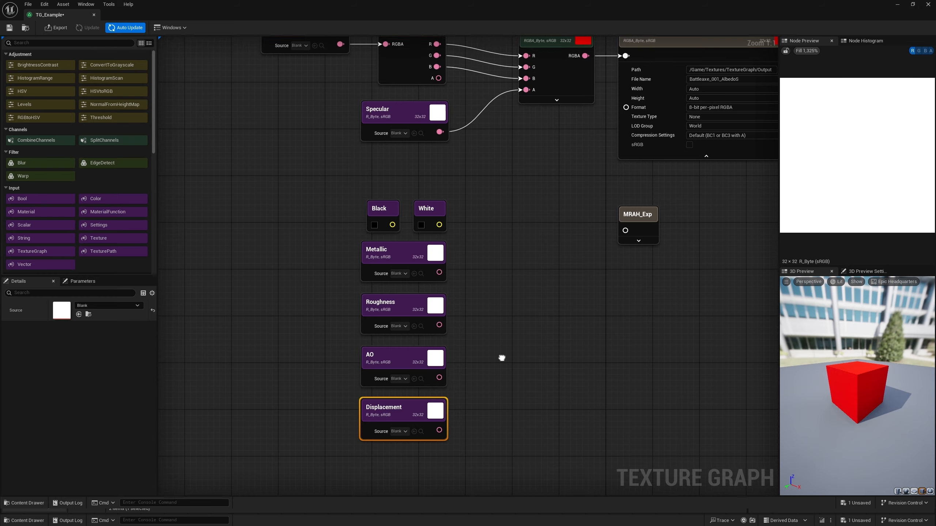
# Paste another texture node below Displacement, line it up with the column and name it Normal
pyautogui.moveTo(501, 358); pyautogui.dragTo(489, 221, button='right')
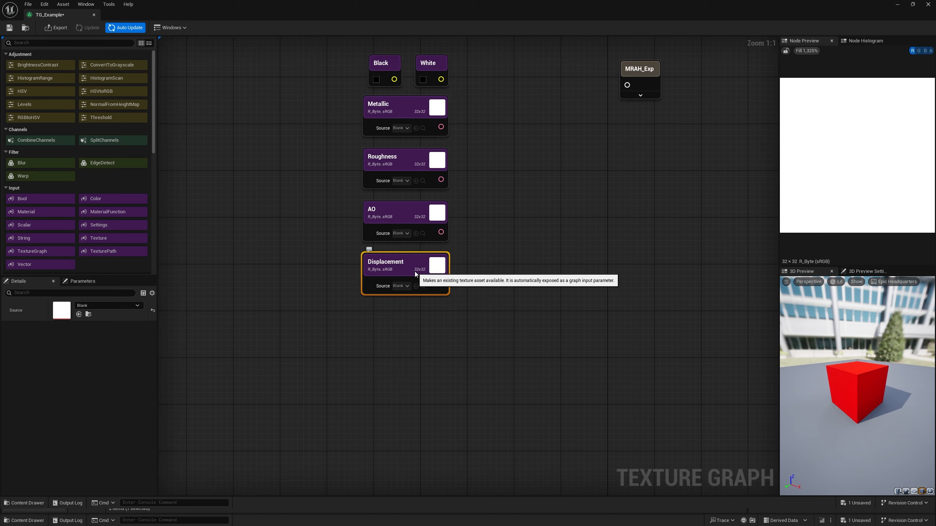
pyautogui.hotkey('ctrl', 'v')
pyautogui.moveTo(432, 363); pyautogui.dragTo(399, 358)
pyautogui.doubleClick(397, 361)
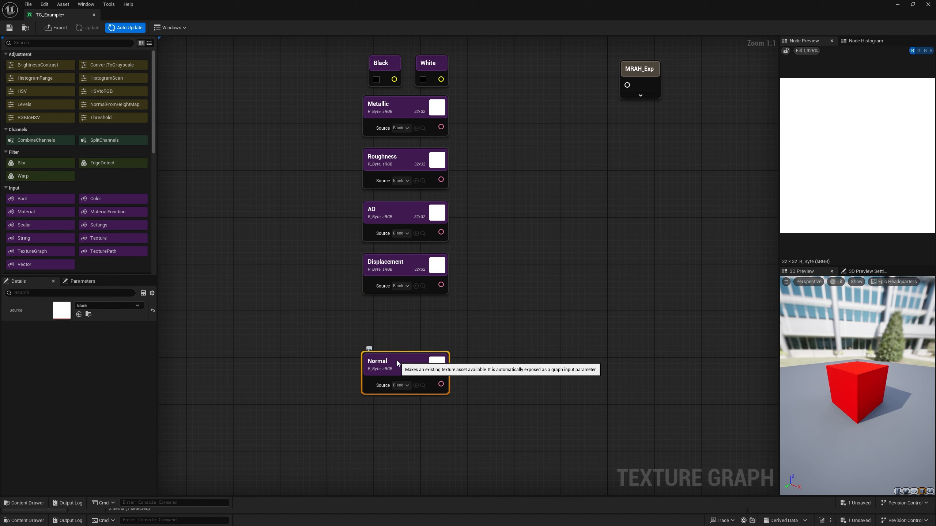
# Assign the Blank_Normal texture from the Resources folder as the source of the Normal node
pyautogui.moveTo(429, 4); pyautogui.dragTo(472, 31)
pyautogui.moveTo(186, 451); pyautogui.dragTo(169, 270)
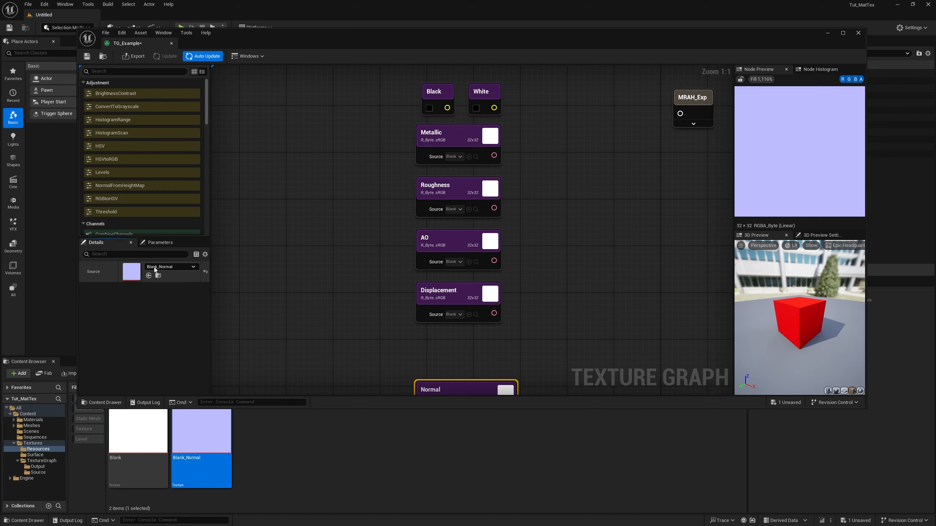
pyautogui.doubleClick(493, 36)
pyautogui.moveTo(504, 306); pyautogui.dragTo(509, 364, button='right')
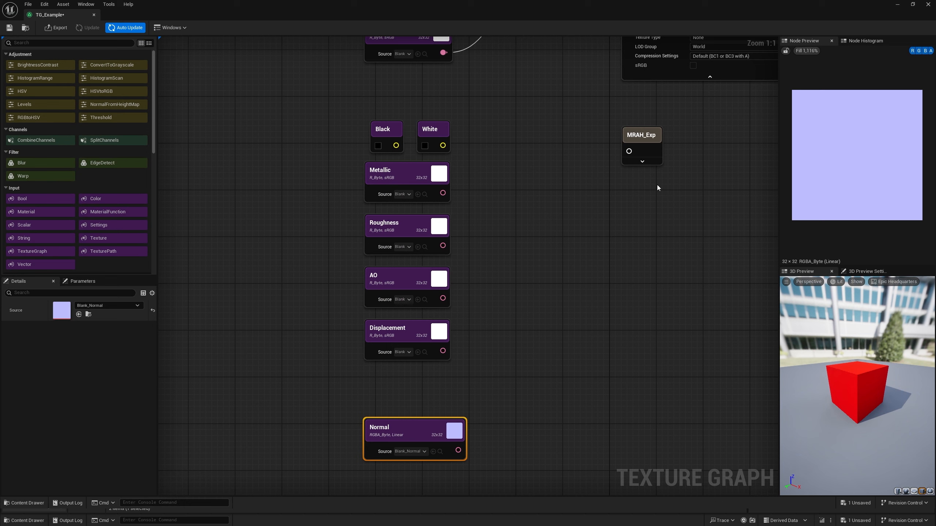
# Add a new Output node below MRAH_Exp and rename it Normal_Exp
pyautogui.click(644, 135)
pyautogui.hotkey('ctrl', 'd')
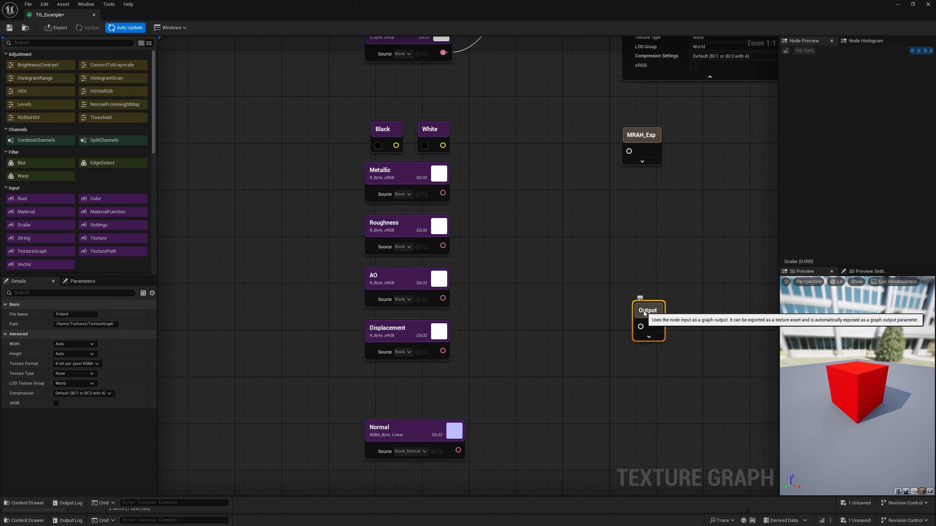
pyautogui.doubleClick(644, 313)
pyautogui.write('Normal_Exp')
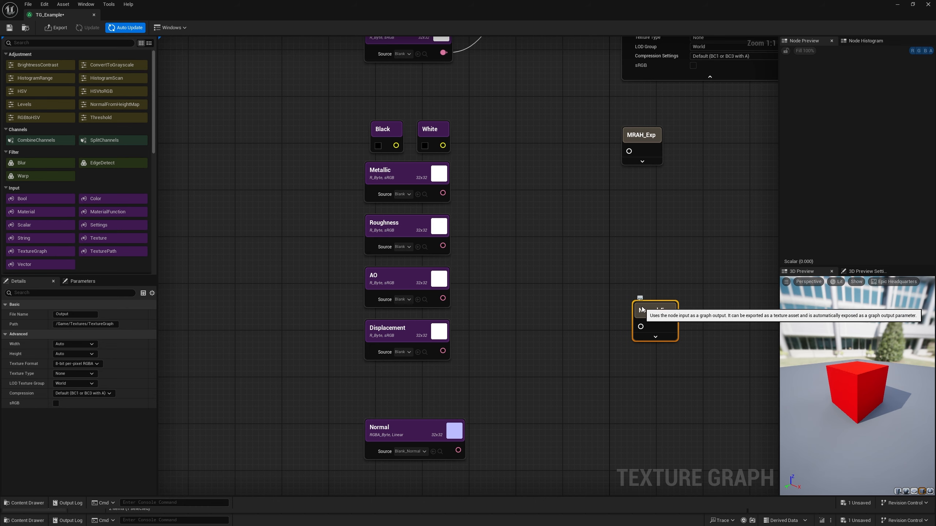
pyautogui.press('Return')
# Align Normal_Exp under MRAH_Exp, then set its output path to /Game/Textures/TextureGraph/Output and its texture type to Normal
pyautogui.click(659, 337)
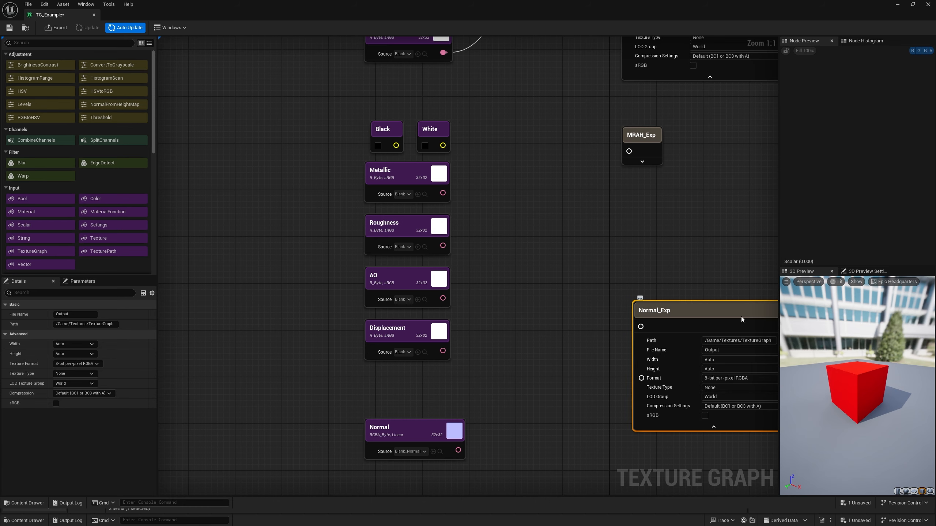
pyautogui.moveTo(719, 264); pyautogui.dragTo(584, 254, button='right')
pyautogui.moveTo(582, 298); pyautogui.dragTo(574, 298)
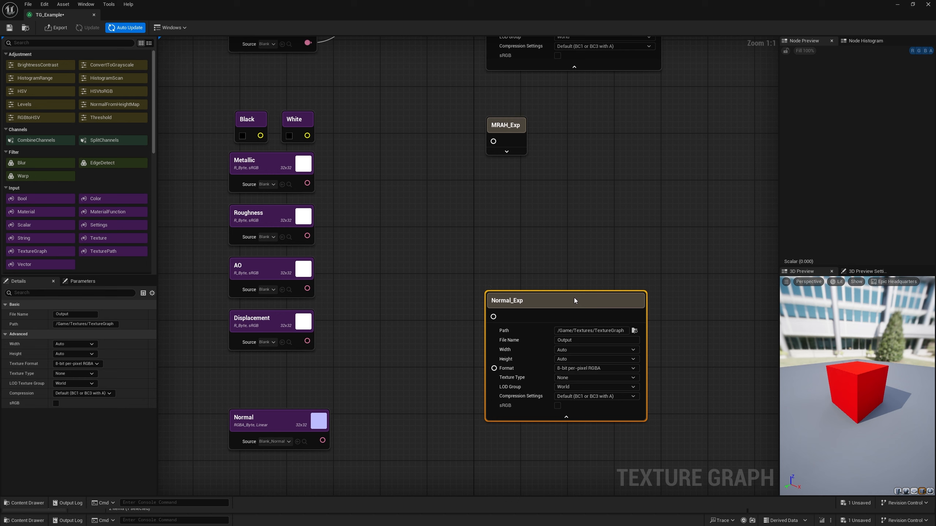
pyautogui.click(634, 331)
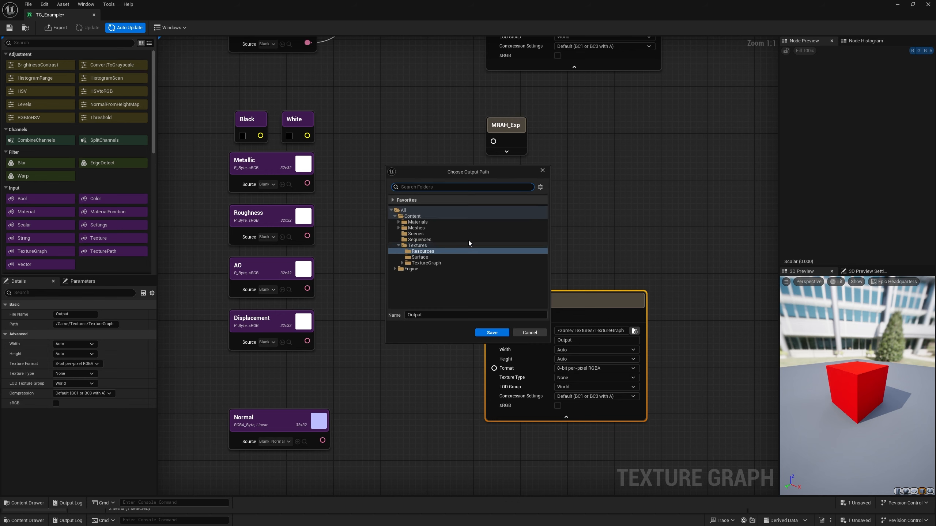
pyautogui.click(402, 263)
pyautogui.click(422, 269)
pyautogui.click(482, 333)
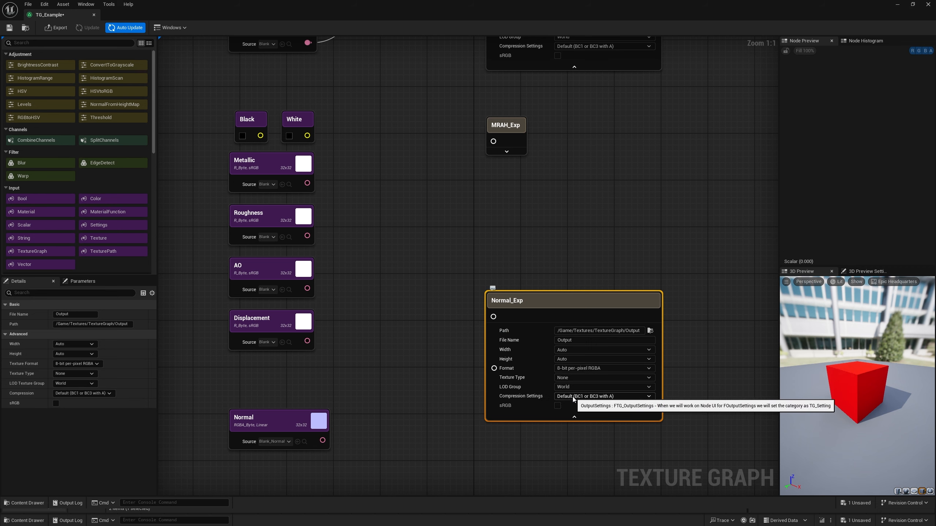
pyautogui.click(565, 378)
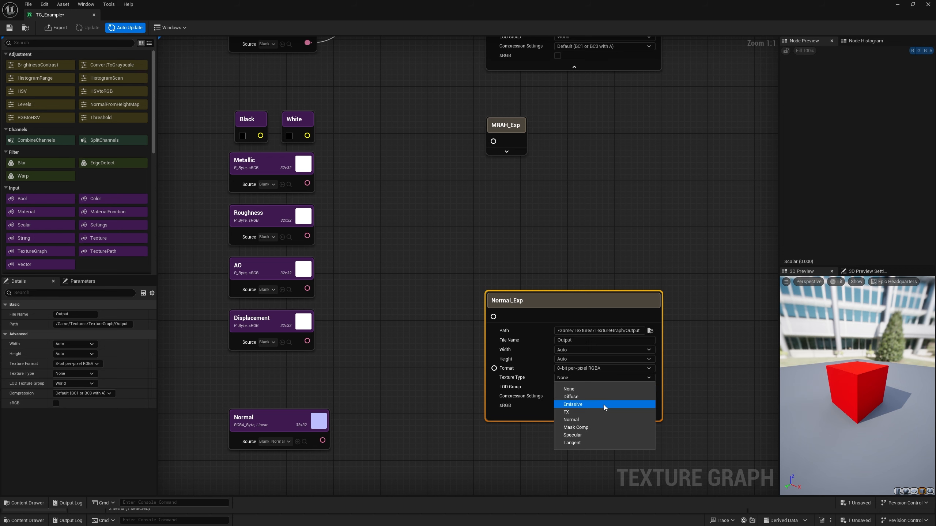
pyautogui.click(590, 420)
# Connect the Normal texture to Normal_Exp and collapse the export node in line with it
pyautogui.moveTo(522, 436); pyautogui.dragTo(522, 371, button='right')
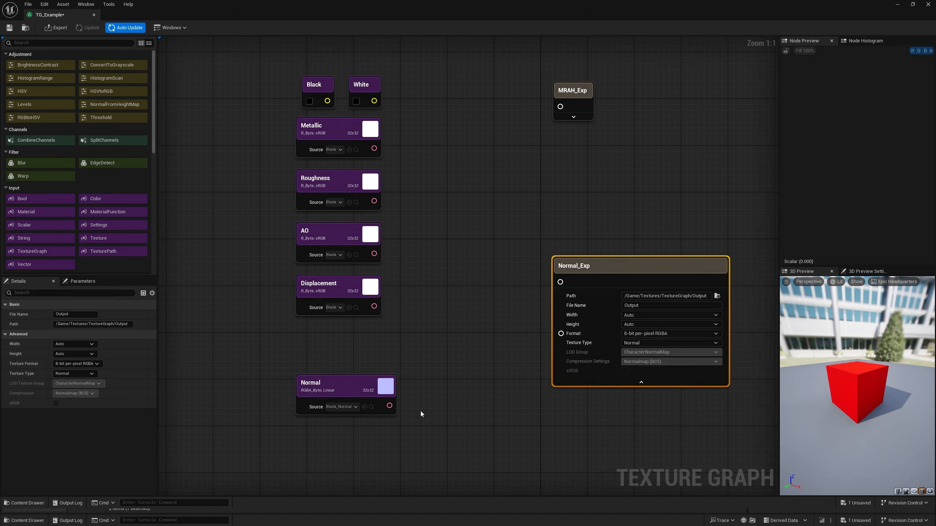
pyautogui.moveTo(390, 406); pyautogui.dragTo(586, 386)
pyautogui.click(641, 382)
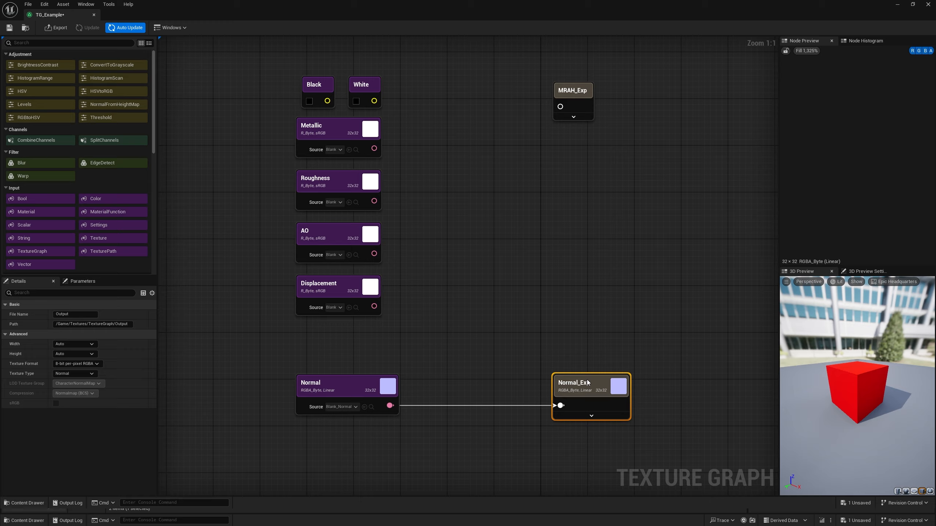
# Save the TG_Example texture graph
pyautogui.click(542, 256)
pyautogui.moveTo(541, 254); pyautogui.dragTo(613, 341, button='right')
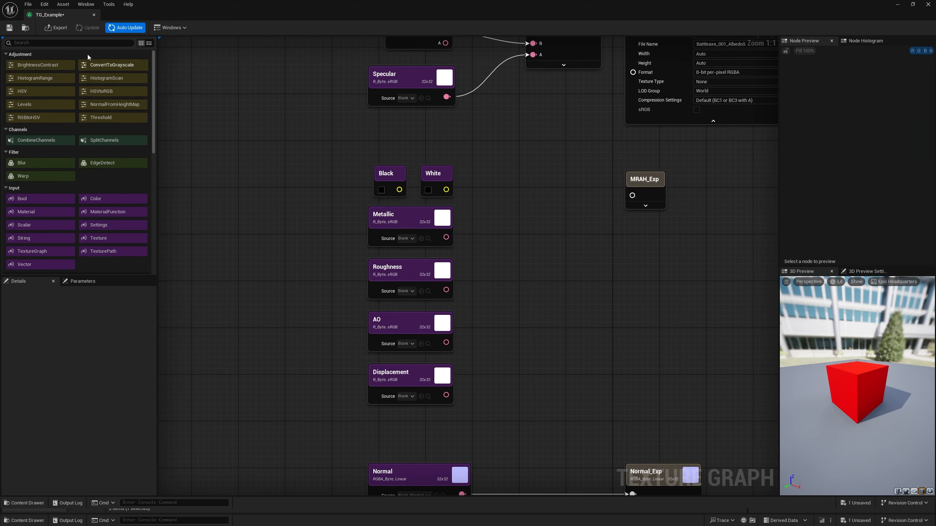
pyautogui.click(9, 28)
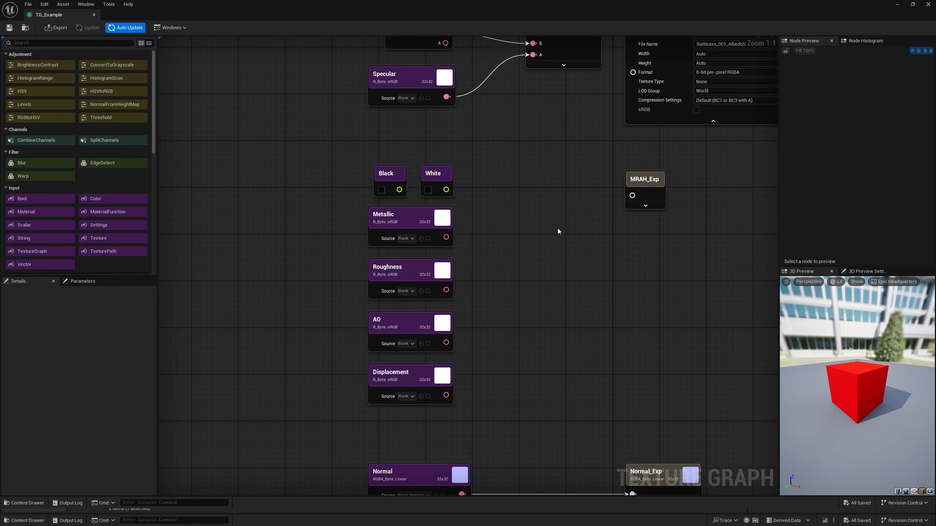
# Duplicate the CombineChannels node and place the copy between the Metallic–Displacement texture column and MRAH_Exp
pyautogui.moveTo(557, 228); pyautogui.dragTo(565, 266, button='right')
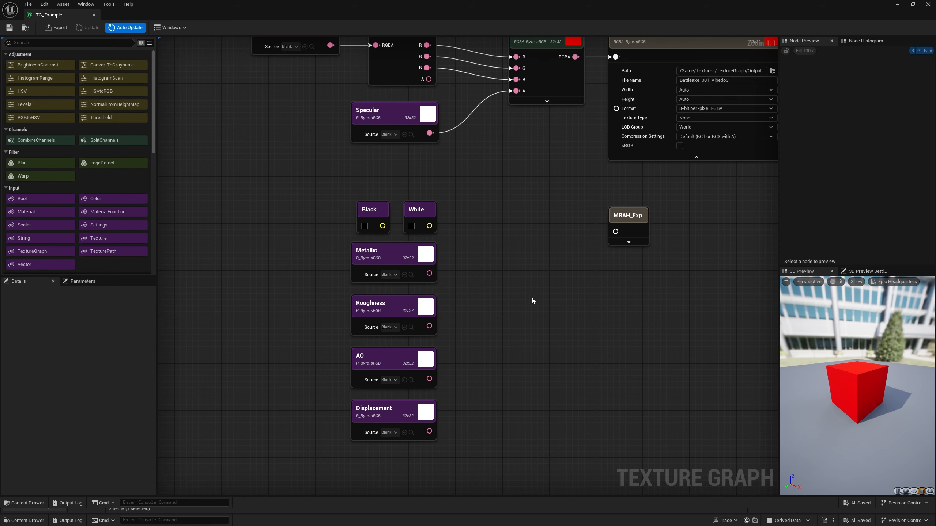
pyautogui.moveTo(549, 295); pyautogui.dragTo(523, 314, button='right')
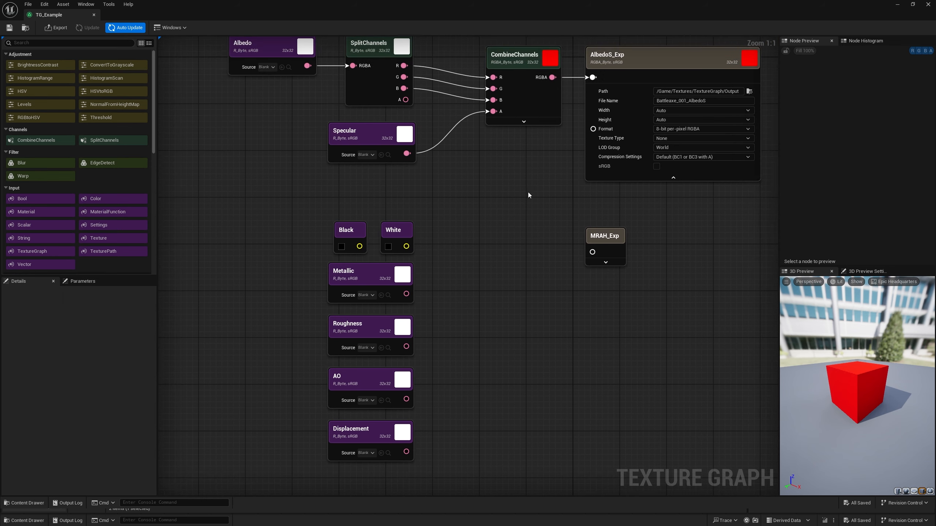
pyautogui.click(529, 92)
pyautogui.hotkey('ctrl', 'c')
pyautogui.hotkey('ctrl', 'v')
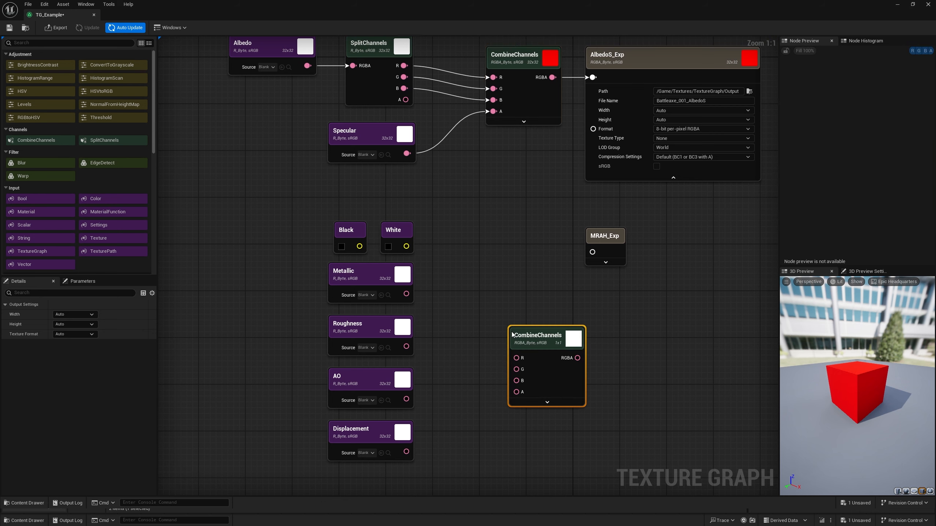
pyautogui.moveTo(539, 338); pyautogui.dragTo(494, 300)
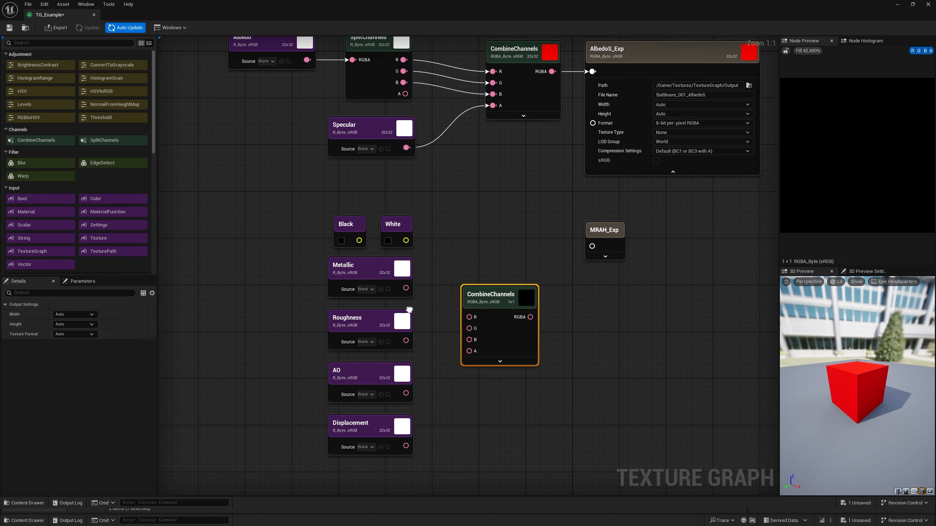
# Connect Metallic, Roughness, AO and Displacement to the R, G, B and A inputs of the new CombineChannels node
pyautogui.moveTo(409, 319); pyautogui.dragTo(411, 235, button='right')
pyautogui.moveTo(384, 228); pyautogui.dragTo(449, 260)
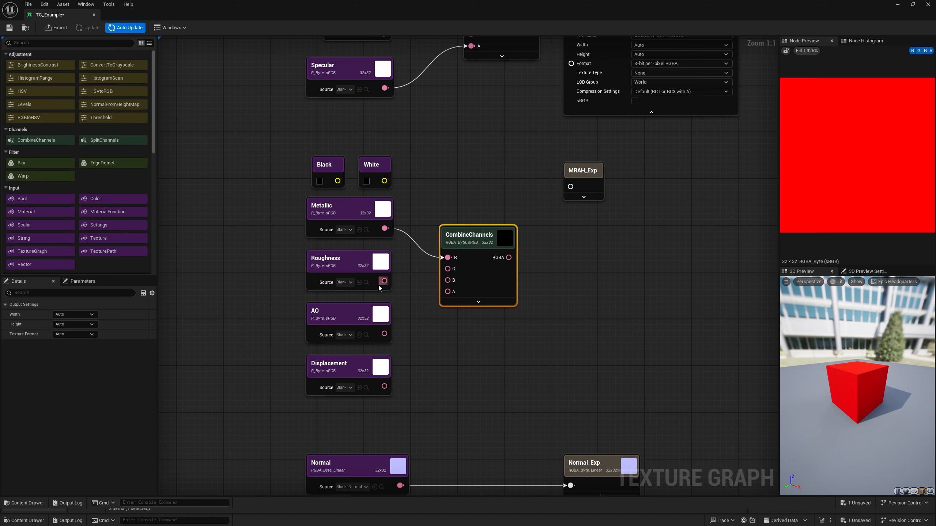
pyautogui.moveTo(384, 281); pyautogui.dragTo(445, 269)
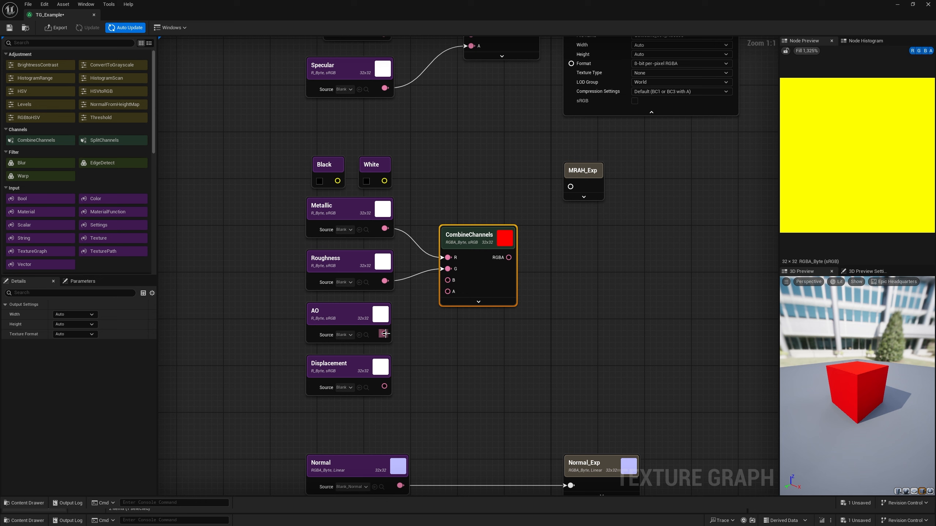
pyautogui.moveTo(384, 334); pyautogui.dragTo(448, 280)
pyautogui.moveTo(384, 387); pyautogui.dragTo(480, 314)
# Lower MRAH_Exp beside the new CombineChannels node, feed it the combined RGBA output and expand its settings
pyautogui.moveTo(572, 197); pyautogui.dragTo(577, 301)
pyautogui.moveTo(508, 292); pyautogui.dragTo(577, 298)
pyautogui.click(597, 310)
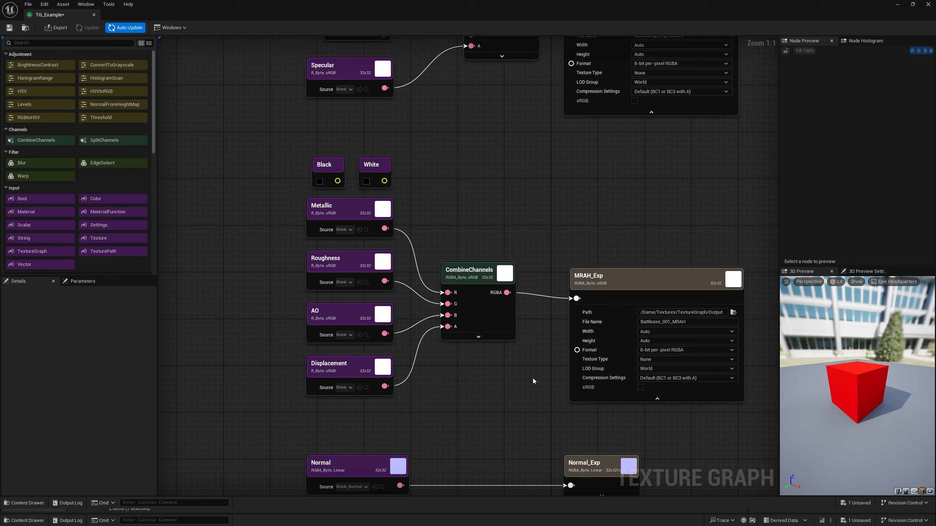
# Replace the Displacement connection on the lower CombineChannels node's A input with the Black color node
pyautogui.moveTo(481, 218); pyautogui.dragTo(438, 222, button='right')
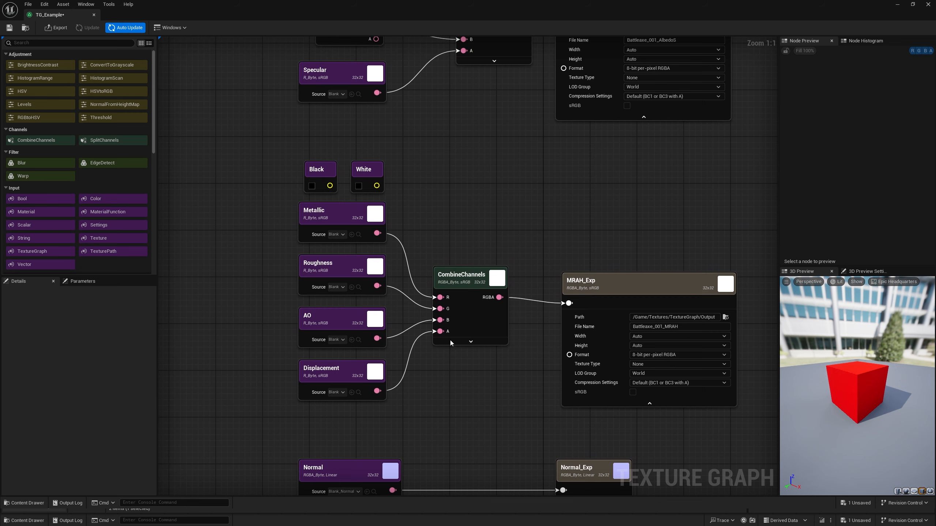
pyautogui.moveTo(440, 331); pyautogui.dragTo(378, 187)
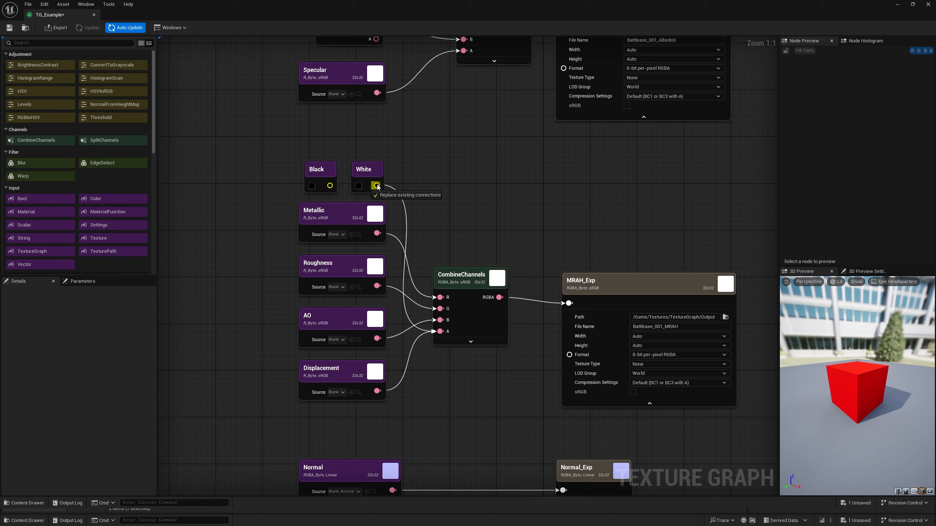
pyautogui.moveTo(378, 187); pyautogui.dragTo(330, 186)
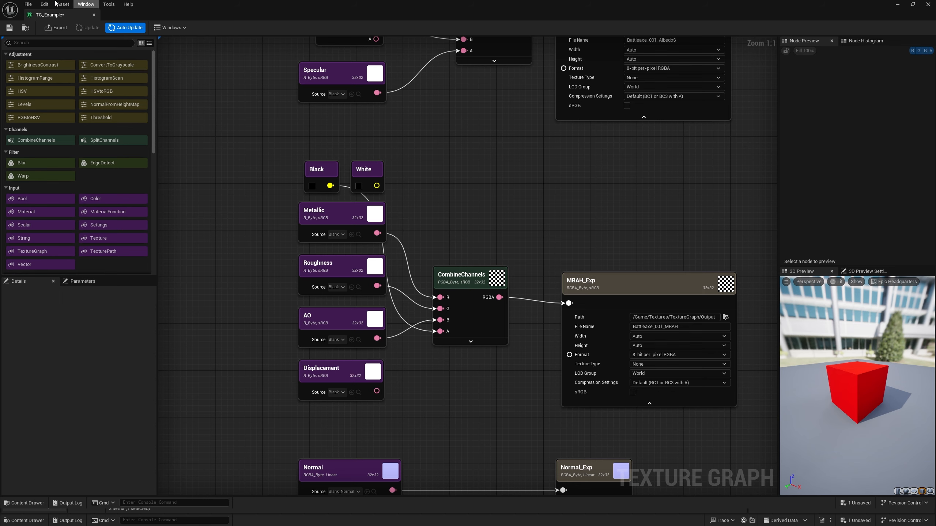
# Save the texture graph and turn off its automatic updating
pyautogui.click(9, 27)
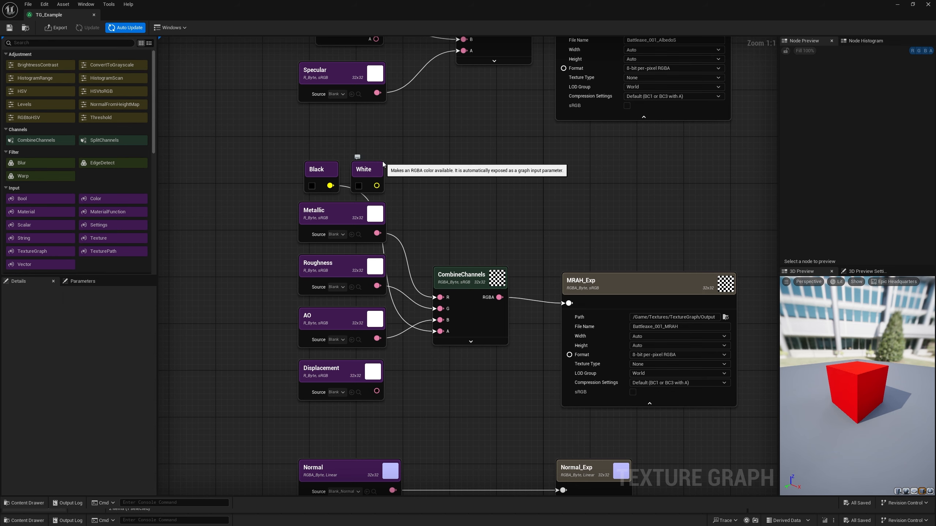
pyautogui.moveTo(500, 147); pyautogui.dragTo(444, 219, button='right')
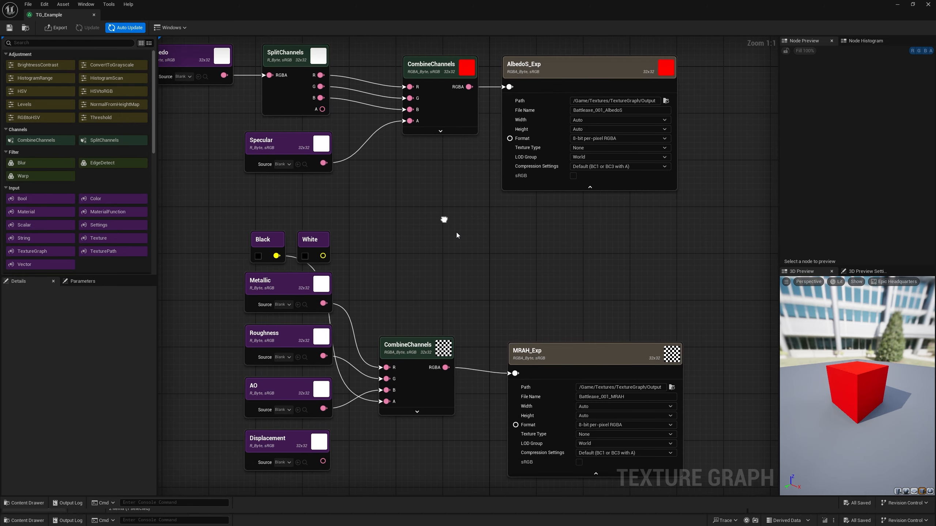
pyautogui.click(125, 28)
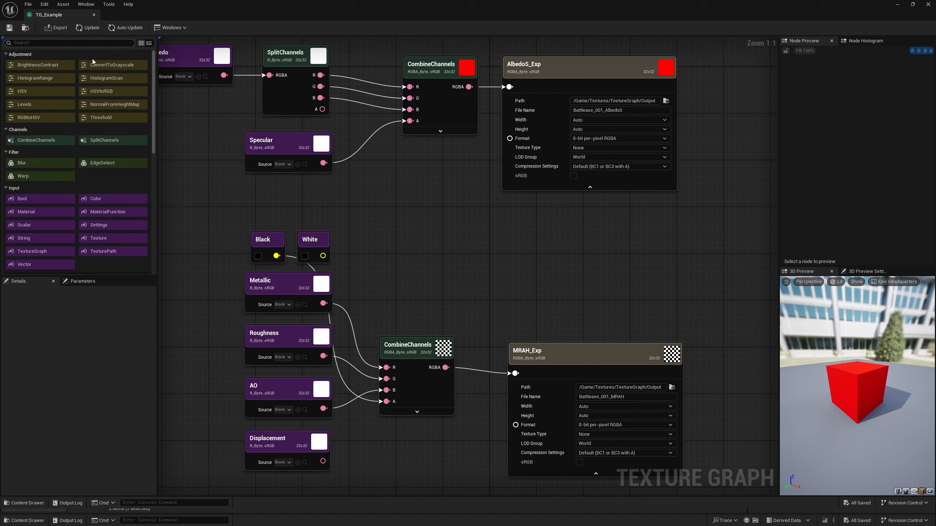
# Collapse the MRAH_Exp node's settings and align MRAH_Exp and Normal_Exp beneath AlbedoS_Exp
pyautogui.moveTo(377, 232); pyautogui.dragTo(403, 36, button='right')
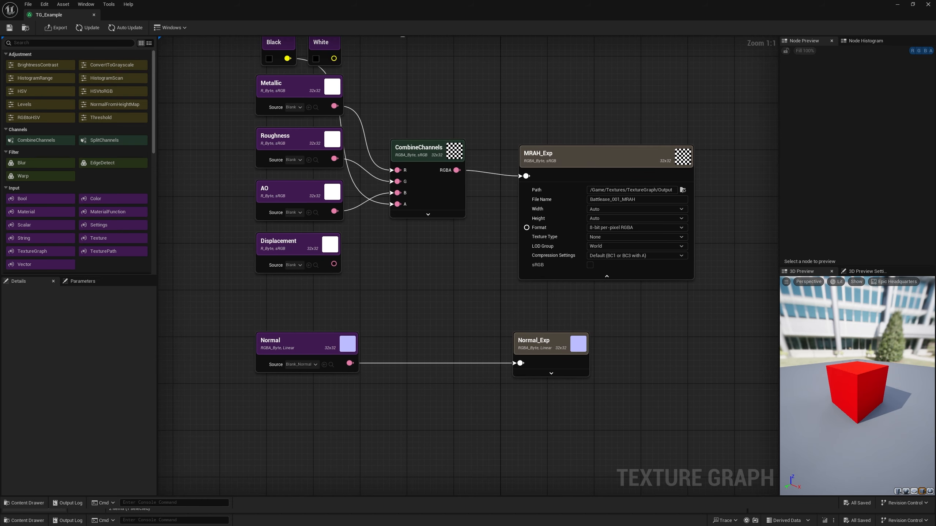
pyautogui.click(544, 346)
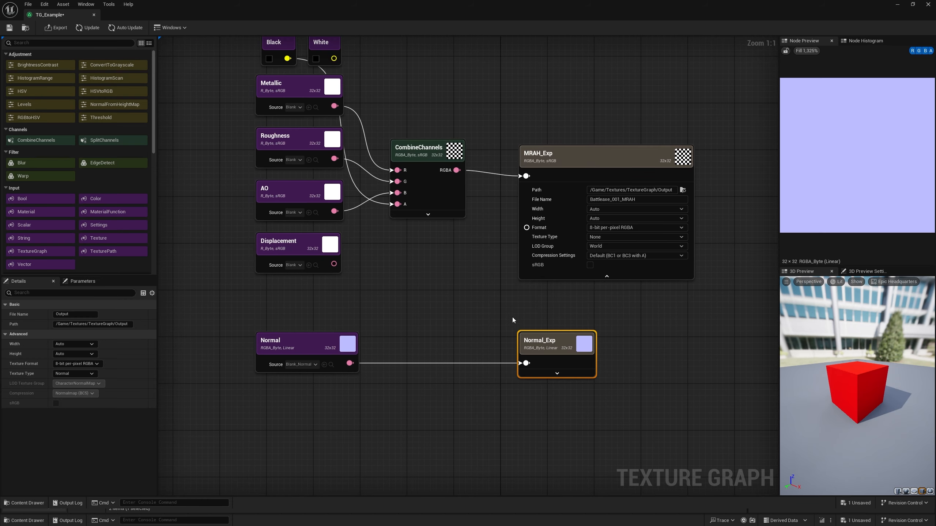
pyautogui.moveTo(448, 275); pyautogui.dragTo(451, 424, button='right')
pyautogui.click(577, 306)
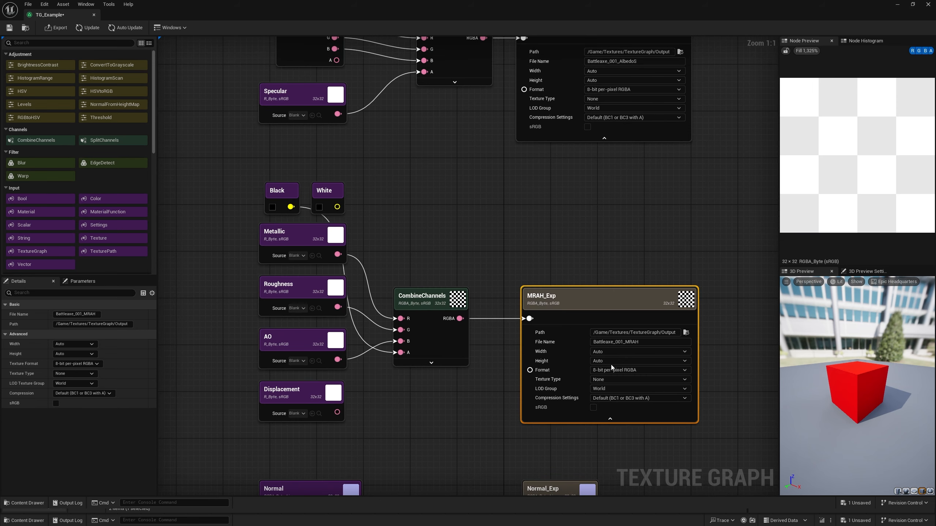
pyautogui.click(615, 421)
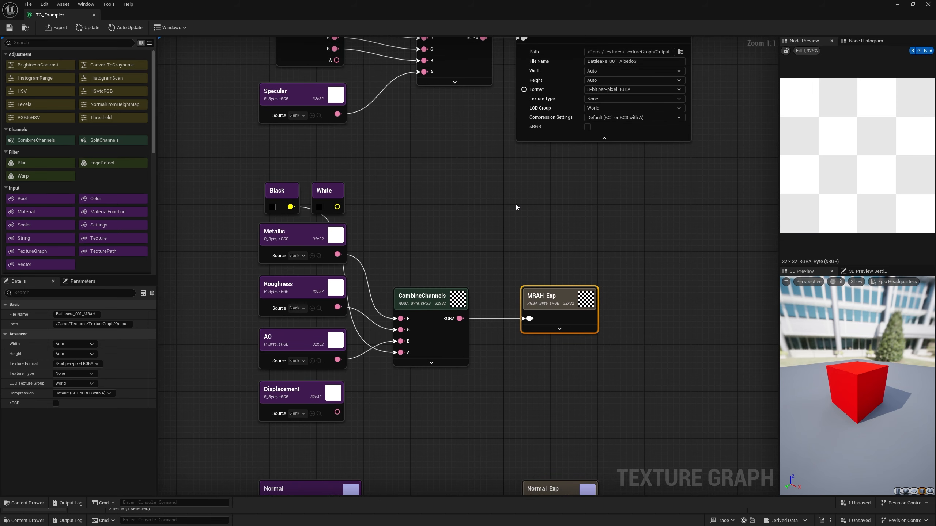
pyautogui.moveTo(554, 296); pyautogui.dragTo(548, 295)
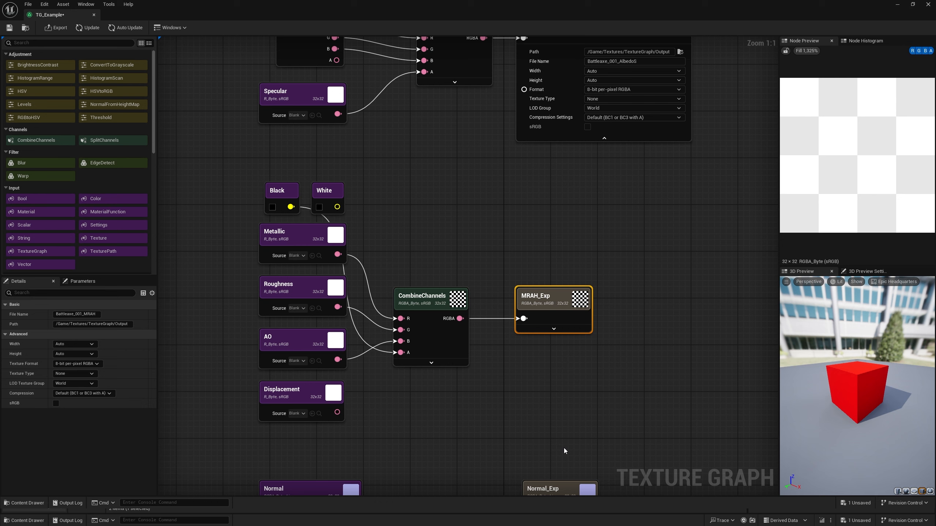
pyautogui.moveTo(555, 486); pyautogui.dragTo(553, 469)
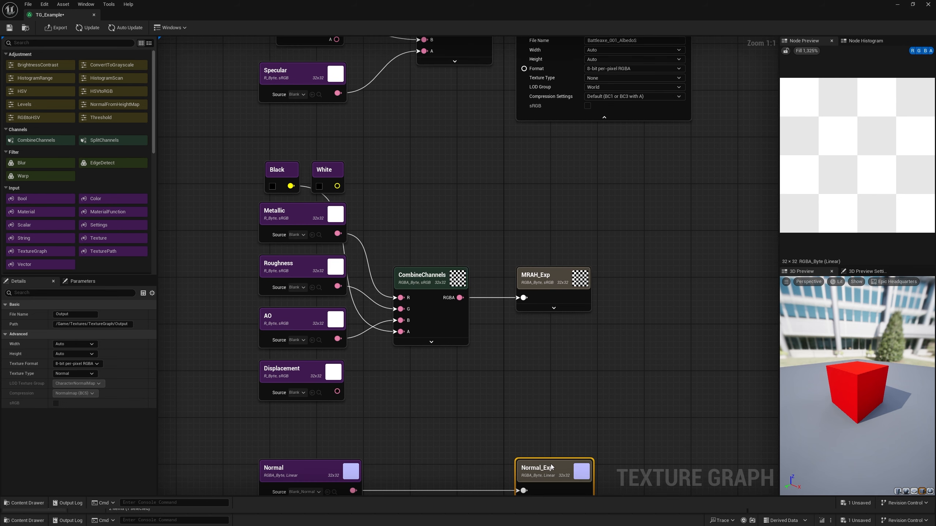
# Save the texture graph with its realigned export nodes
pyautogui.click(516, 383)
pyautogui.moveTo(444, 135); pyautogui.dragTo(482, 225, button='right')
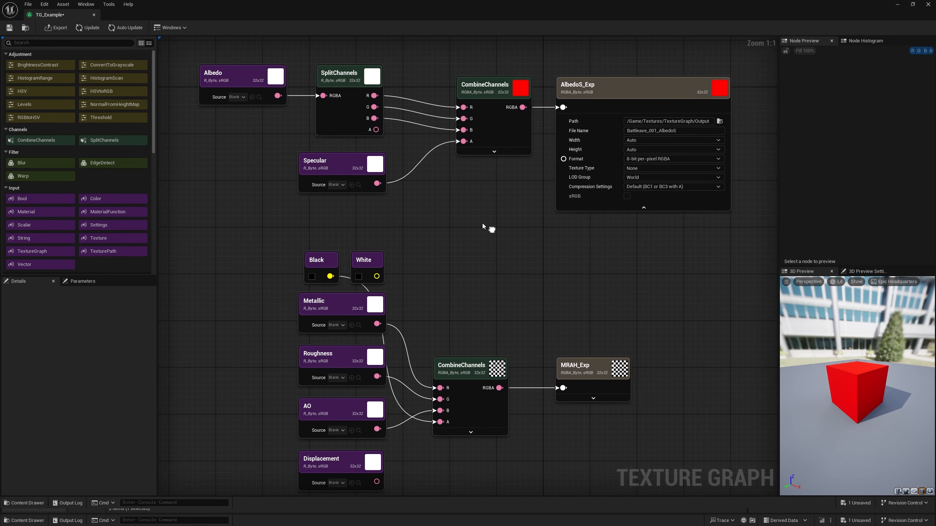
pyautogui.click(8, 27)
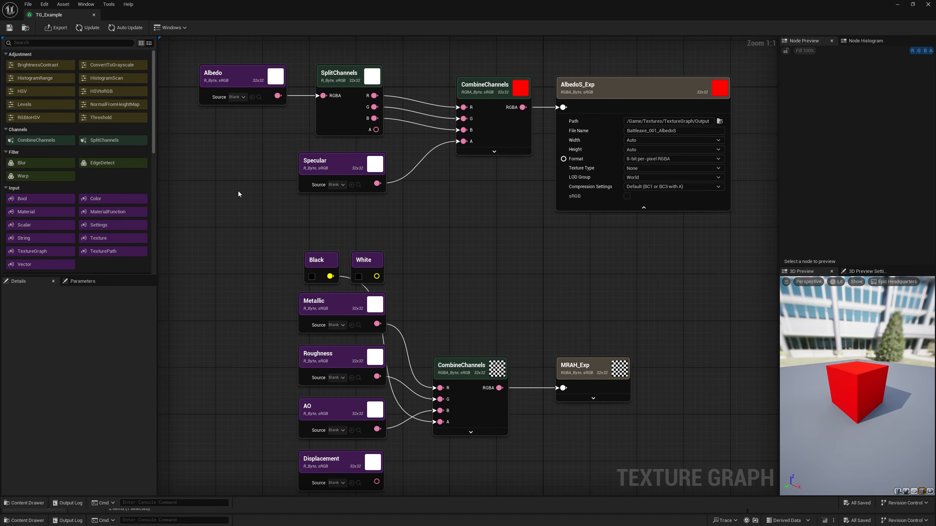
# Bring up the TextureGraph Source folder beside the graph and assign the axe's Base Color texture to the Albedo node
pyautogui.moveTo(504, 4); pyautogui.dragTo(523, 20)
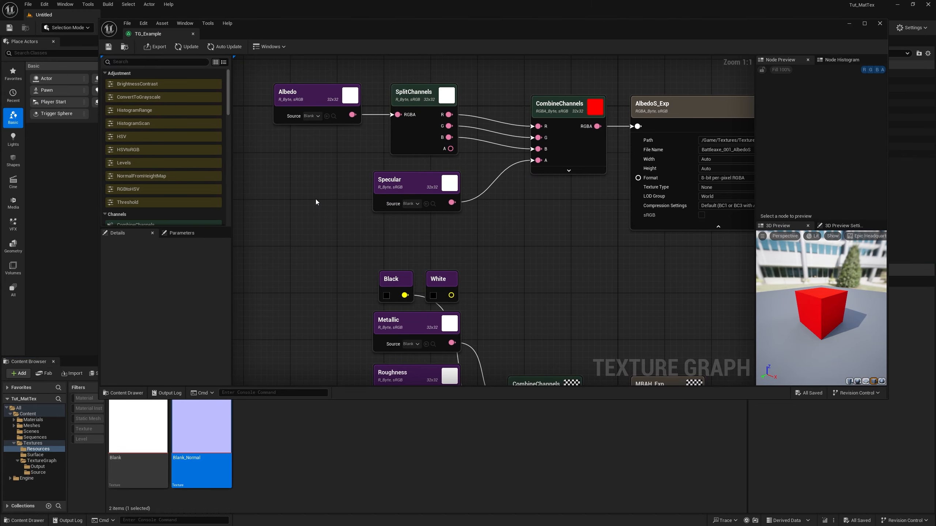
pyautogui.click(38, 472)
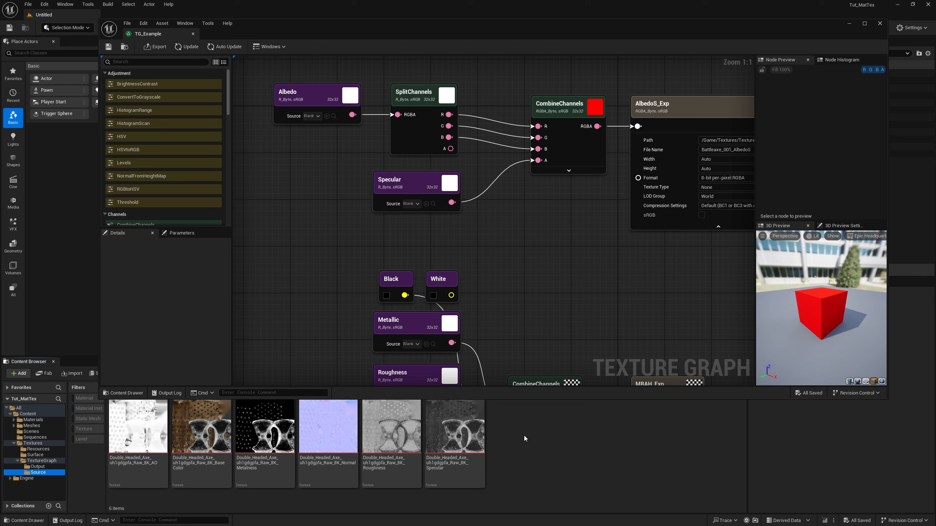
pyautogui.doubleClick(313, 89)
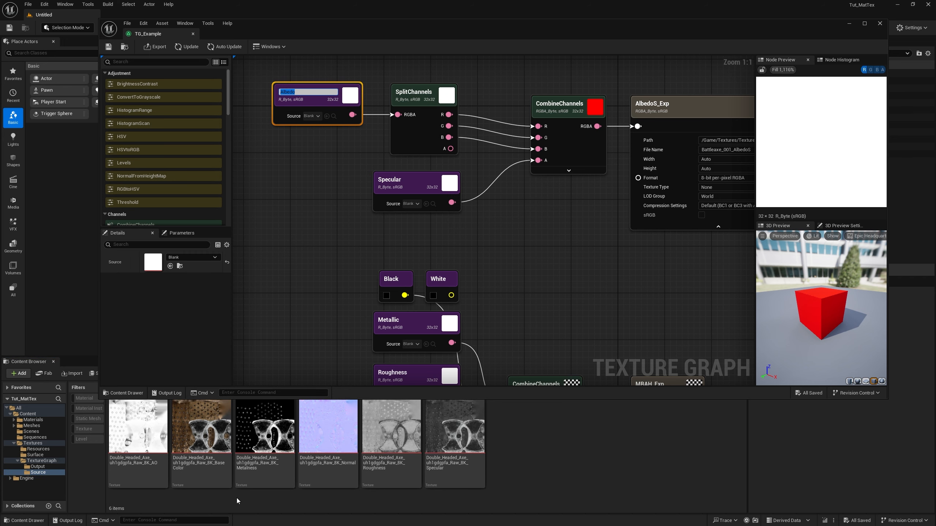
pyautogui.moveTo(202, 431); pyautogui.dragTo(155, 260)
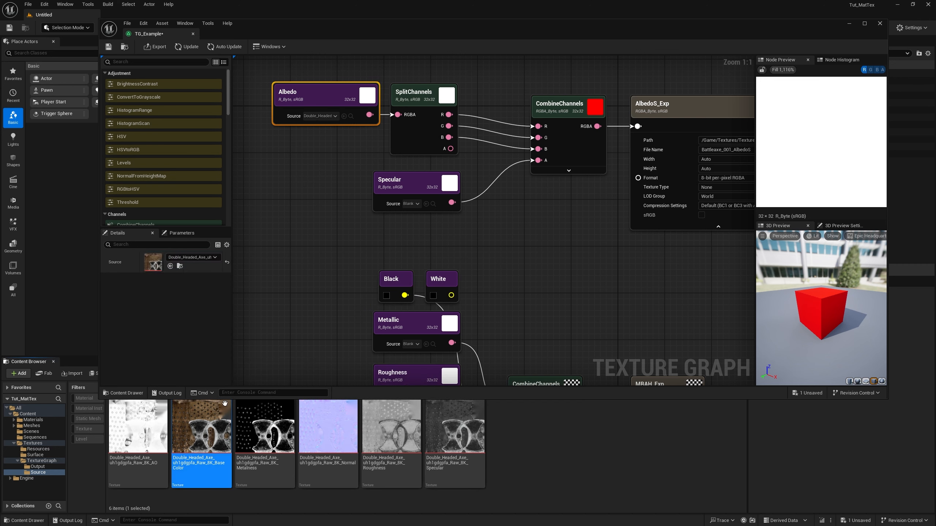
# Assign the double-headed axe's Specular texture as the source of the Specular node
pyautogui.click(404, 178)
pyautogui.click(455, 443)
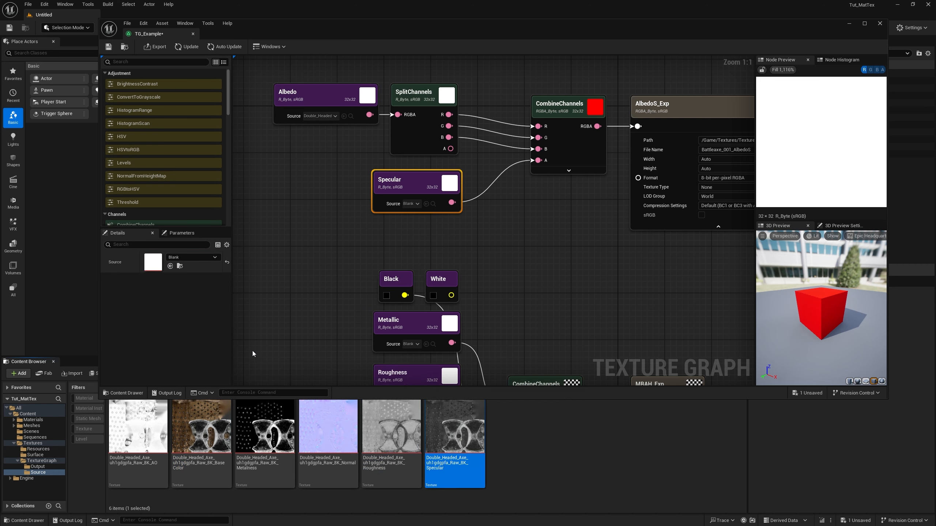
pyautogui.click(171, 266)
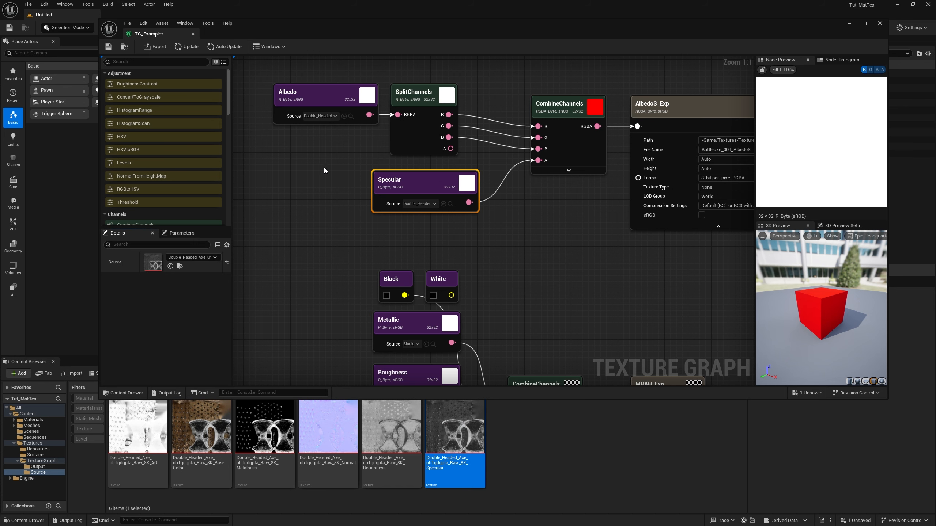
pyautogui.click(318, 98)
pyautogui.click(380, 175)
# Assign the double-headed axe's Metalness texture as the source of the Metallic node
pyautogui.moveTo(344, 293); pyautogui.dragTo(325, 137, button='right')
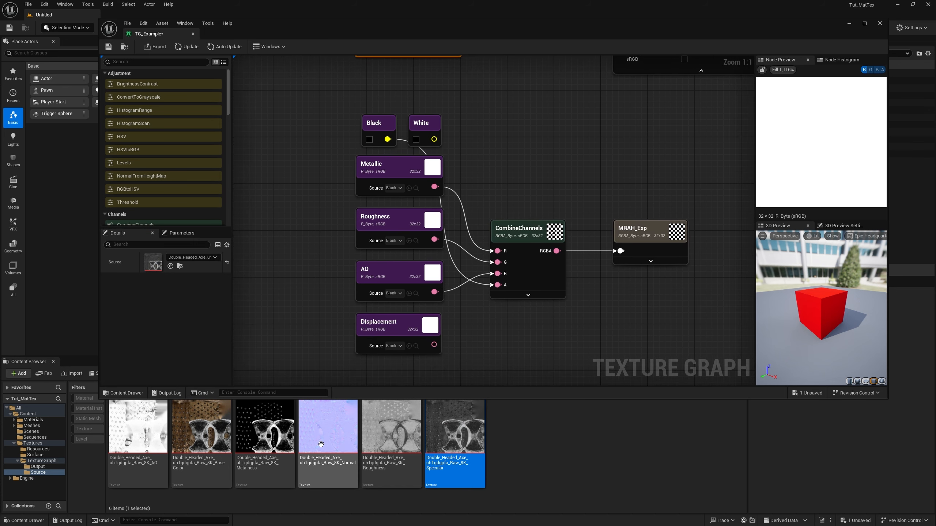
pyautogui.moveTo(264, 431)
pyautogui.mouseDown()
pyautogui.moveTo(236, 356)
pyautogui.moveTo(151, 261)
pyautogui.moveTo(224, 307)
pyautogui.moveTo(279, 448)
pyautogui.moveTo(278, 436)
pyautogui.mouseUp()
pyautogui.click(386, 178)
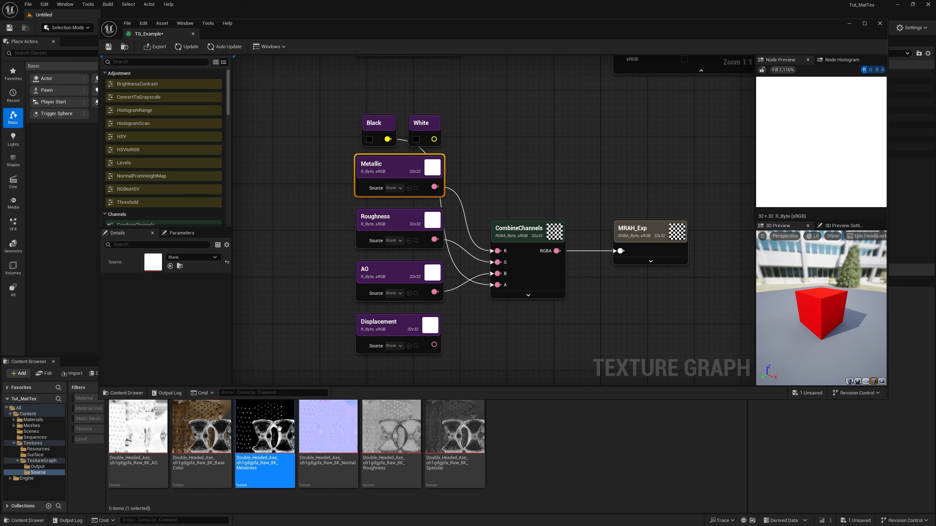
pyautogui.moveTo(259, 439); pyautogui.dragTo(151, 261)
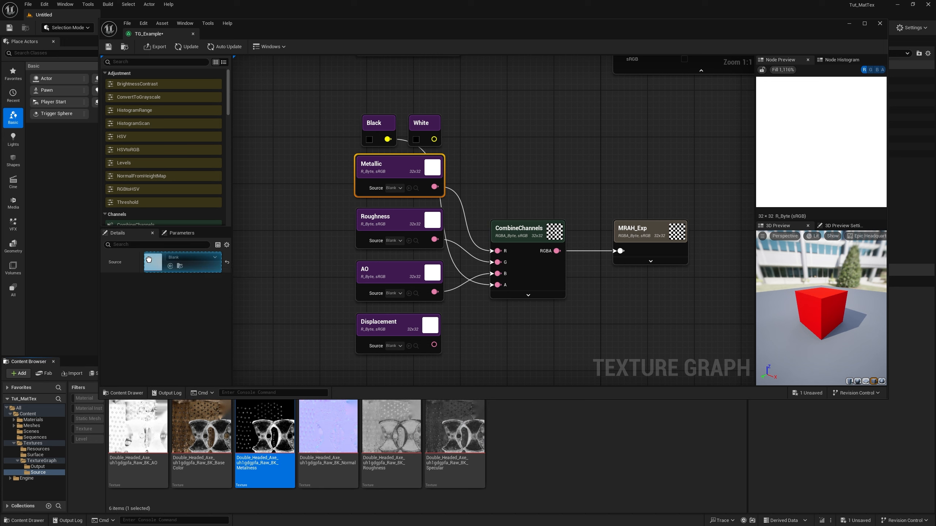
# Assign the axe's Roughness texture to the Roughness node and its AO texture to the AO node
pyautogui.click(389, 223)
pyautogui.moveTo(392, 428); pyautogui.dragTo(153, 261)
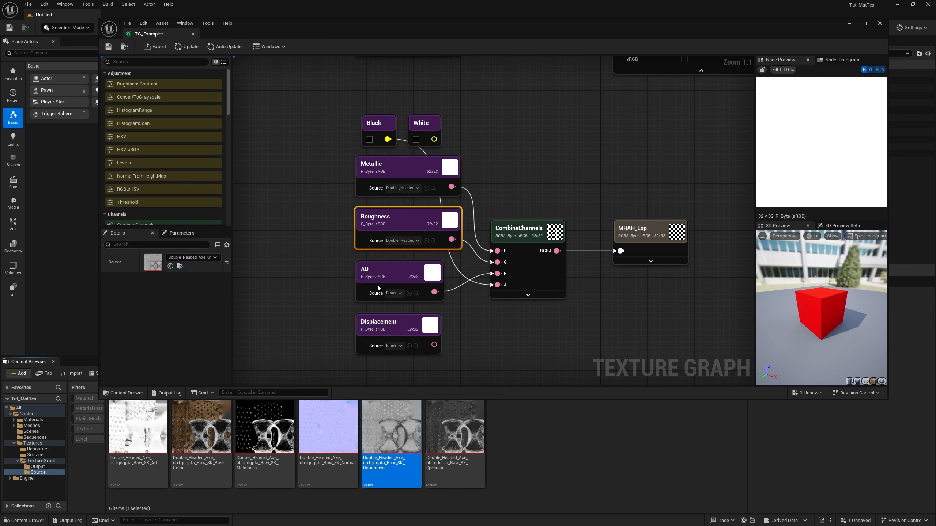
pyautogui.click(379, 288)
pyautogui.moveTo(137, 428); pyautogui.dragTo(153, 261)
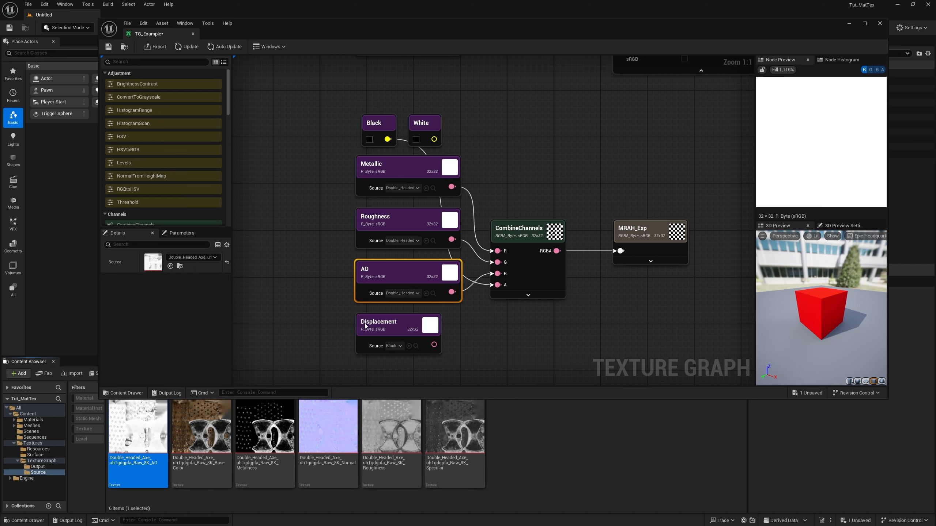
# Leave Displacement on Blank, assign the axe's Normal texture to the Normal node and save the texture graph
pyautogui.click(365, 326)
pyautogui.moveTo(324, 324); pyautogui.dragTo(318, 197, button='right')
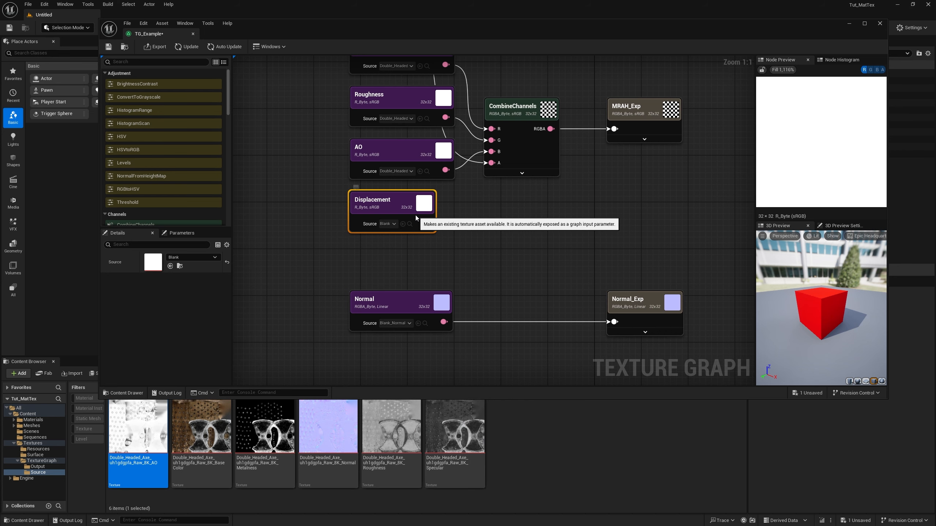
pyautogui.moveTo(444, 218); pyautogui.dragTo(448, 251, button='right')
pyautogui.click(407, 183)
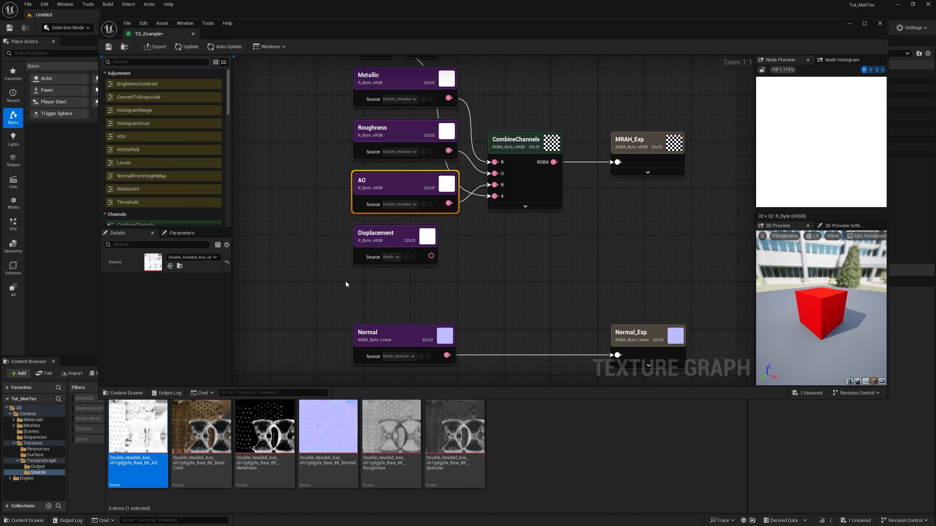
pyautogui.moveTo(345, 286); pyautogui.dragTo(337, 224, button='right')
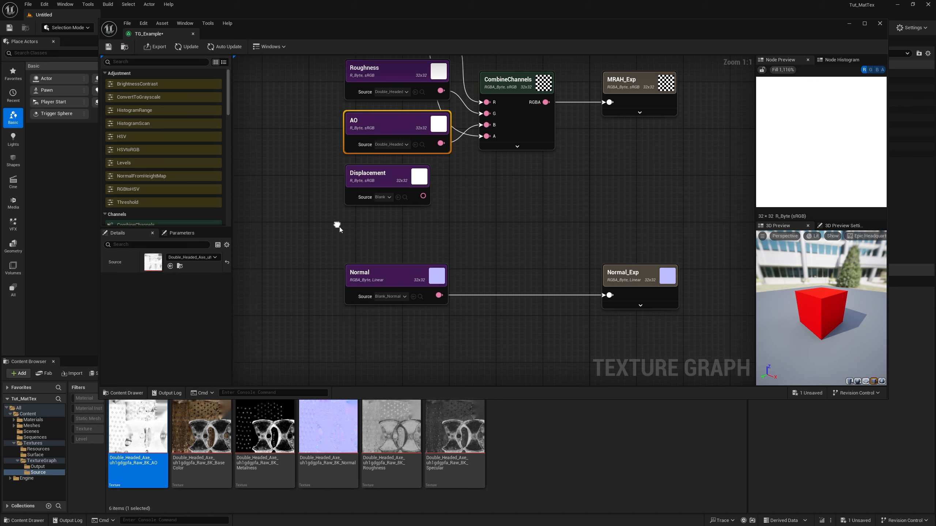
pyautogui.click(405, 284)
pyautogui.click(328, 428)
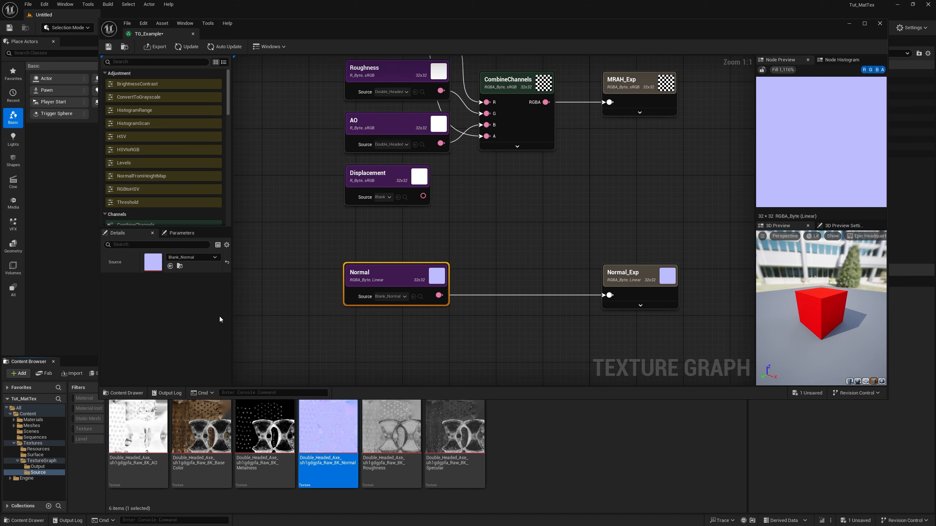
pyautogui.click(170, 268)
pyautogui.moveTo(318, 206); pyautogui.dragTo(350, 353, button='right')
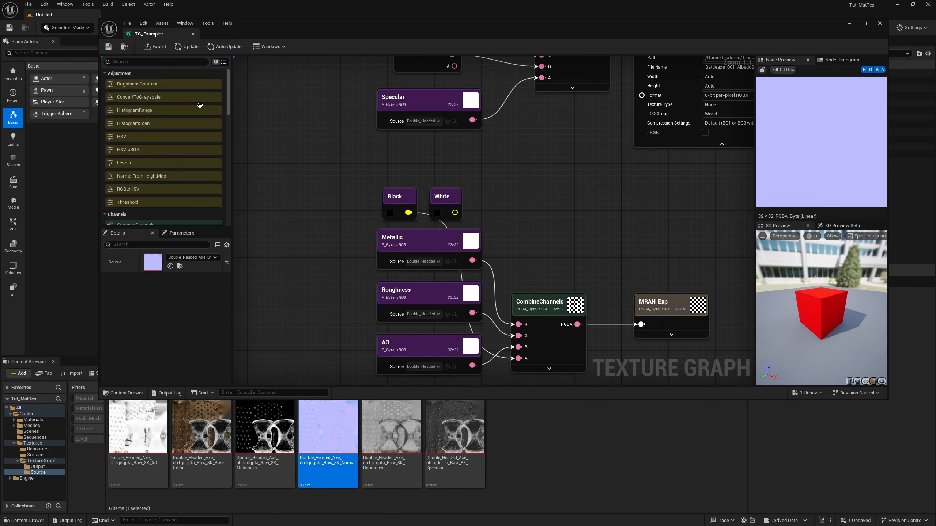
pyautogui.click(107, 48)
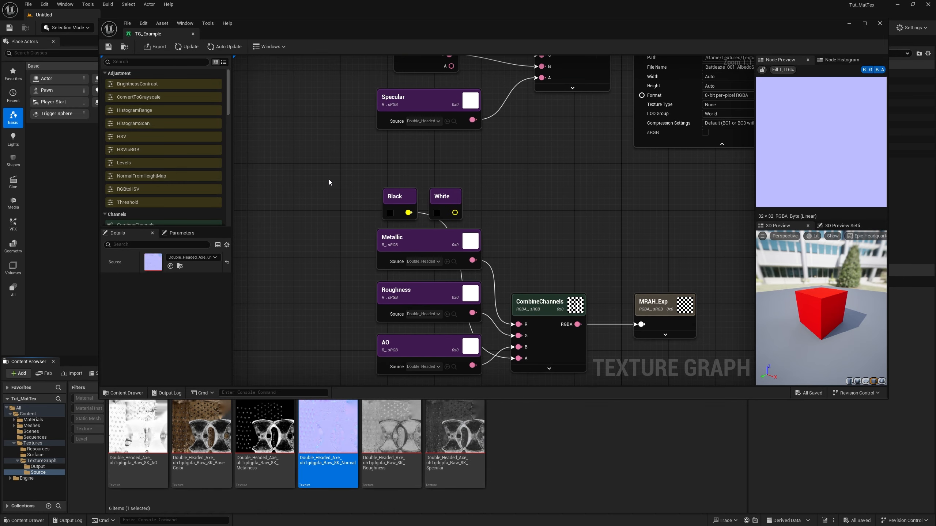
# Expand the Normal_Exp node and review its output path, file name, format and texture type settings
pyautogui.moveTo(348, 248); pyautogui.dragTo(320, 114, button='right')
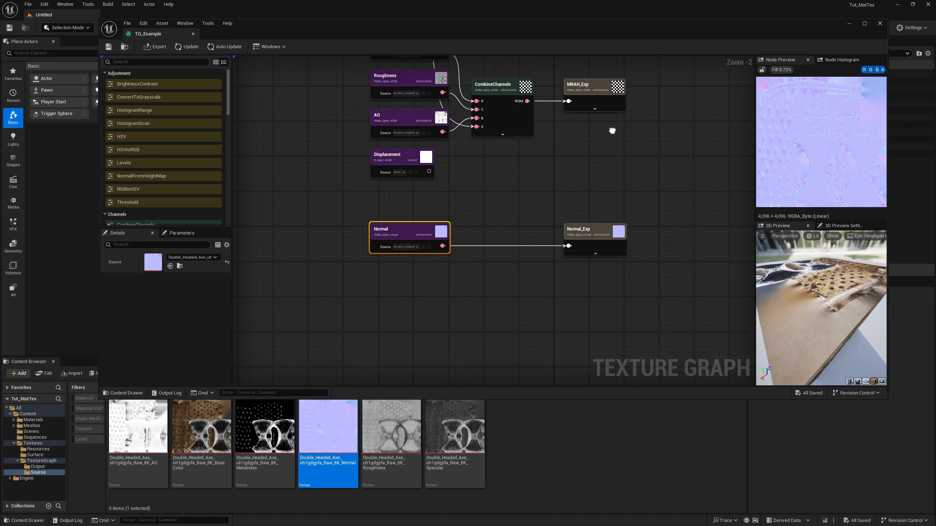
pyautogui.click(615, 255)
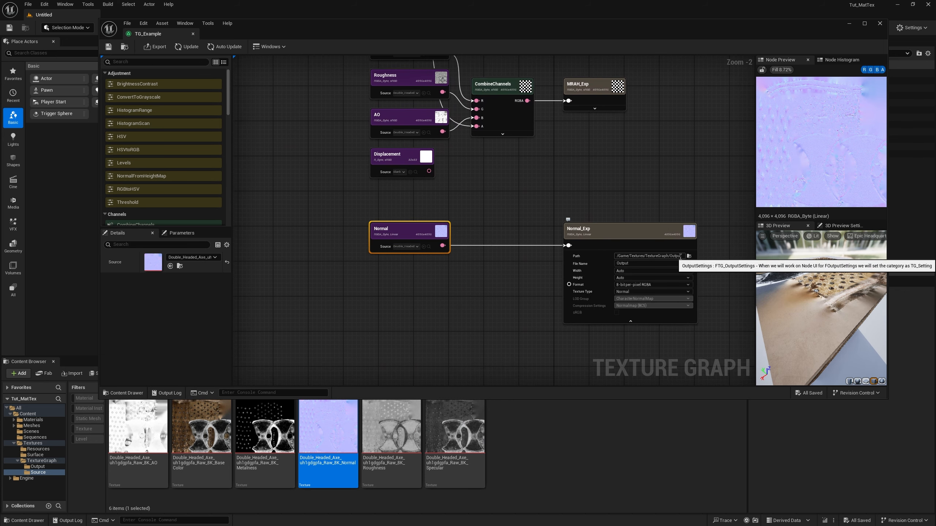
pyautogui.moveTo(660, 143)
pyautogui.mouseDown(button='right')
pyautogui.moveTo(643, 252)
pyautogui.moveTo(646, 155)
pyautogui.mouseUp(button='right')
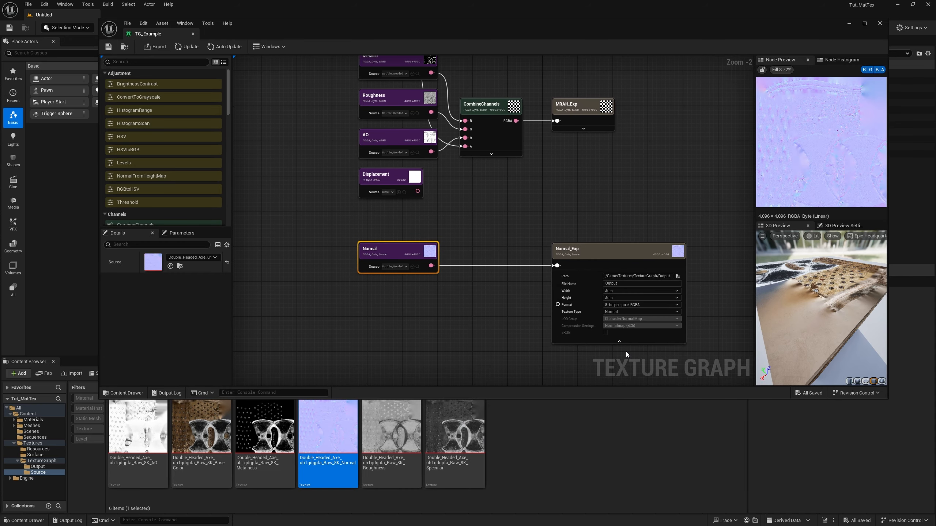
pyautogui.click(621, 343)
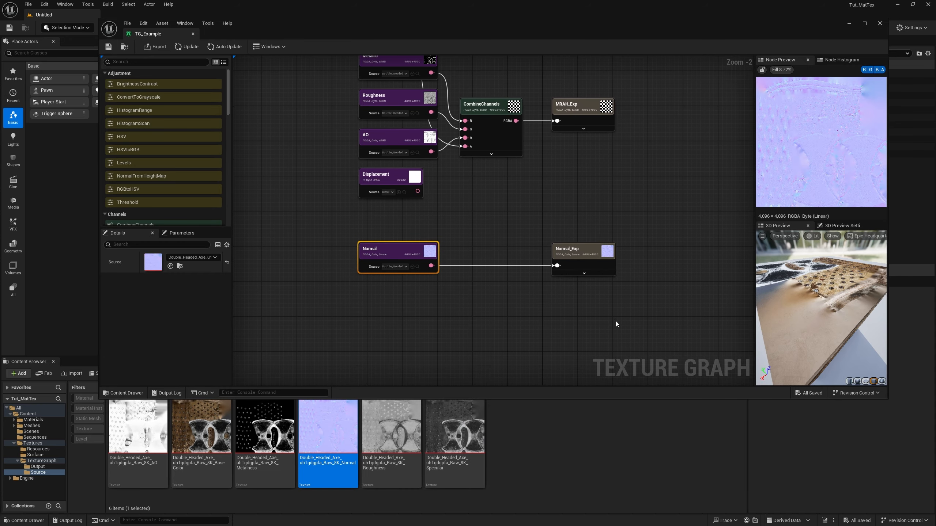
pyautogui.click(583, 274)
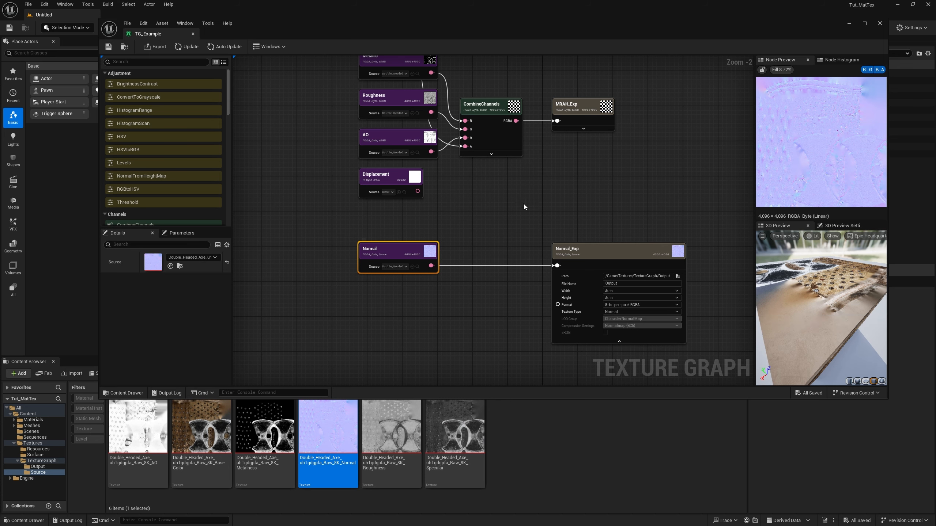
pyautogui.moveTo(524, 204); pyautogui.dragTo(539, 266, button='right')
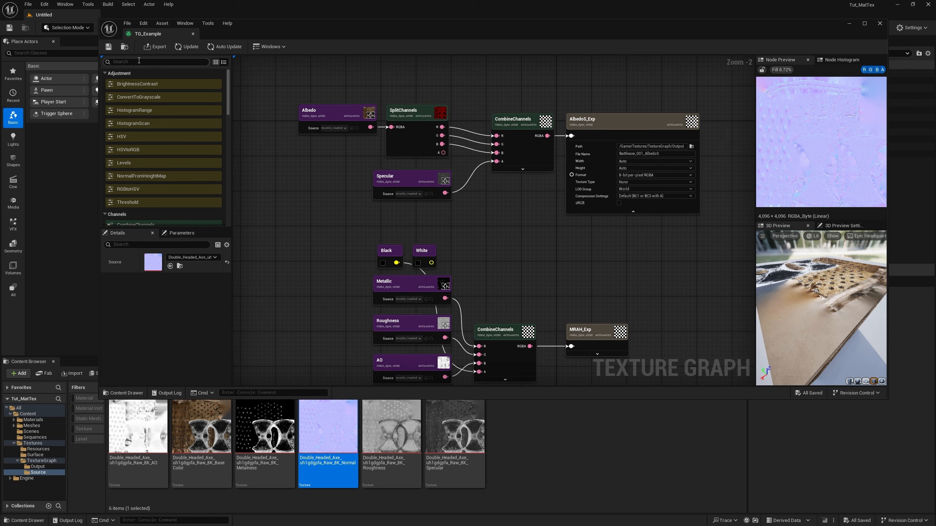
# Export the AlbedoS_Exp, MRAH_Exp and Normal_Exp outputs and inspect the MRAH texture in the TextureGraph Output folder
pyautogui.click(155, 47)
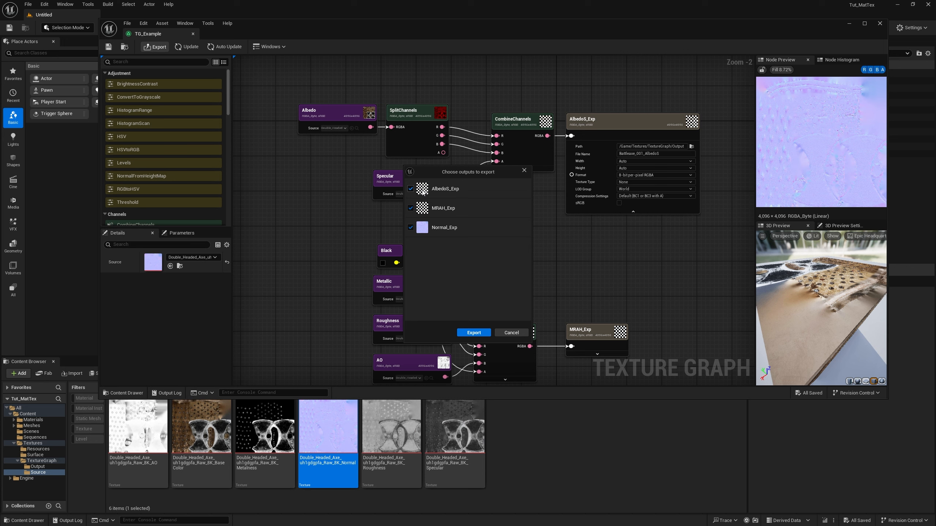
pyautogui.click(473, 334)
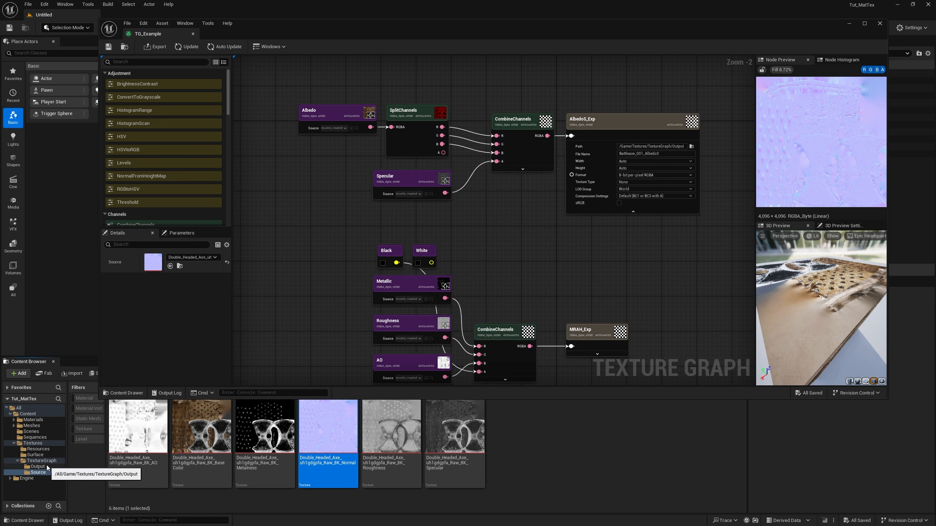
pyautogui.click(47, 468)
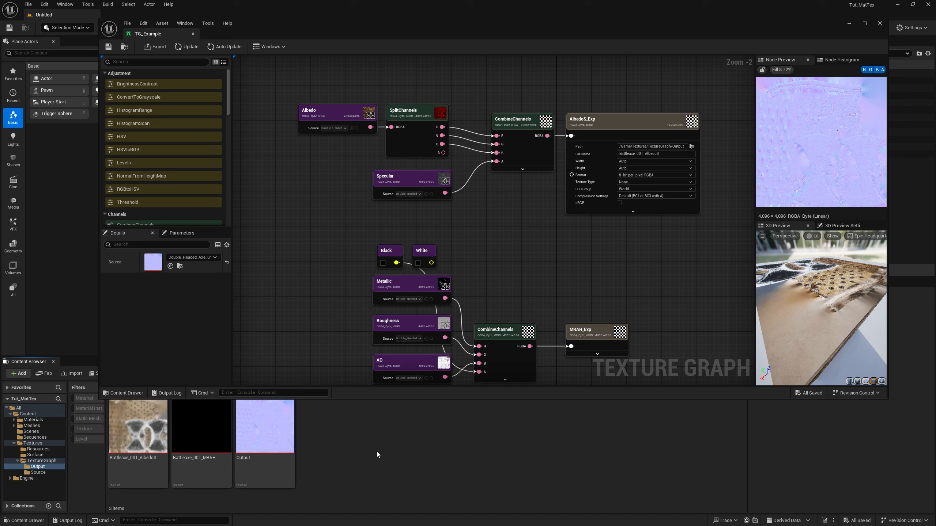
pyautogui.moveTo(196, 435)
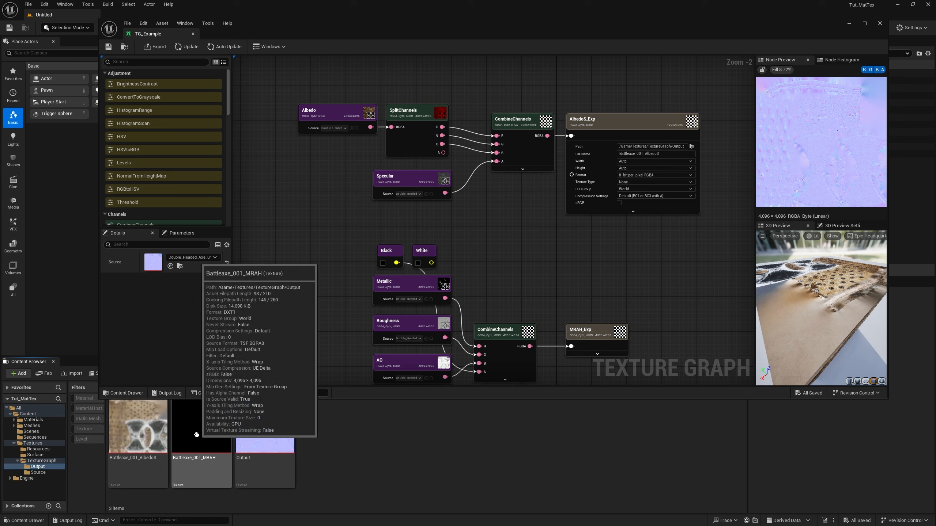
# Check the exported MRAH texture, then replace the alpha input of the MRAH CombineChannels node with the Displacement node's output
pyautogui.doubleClick(197, 434)
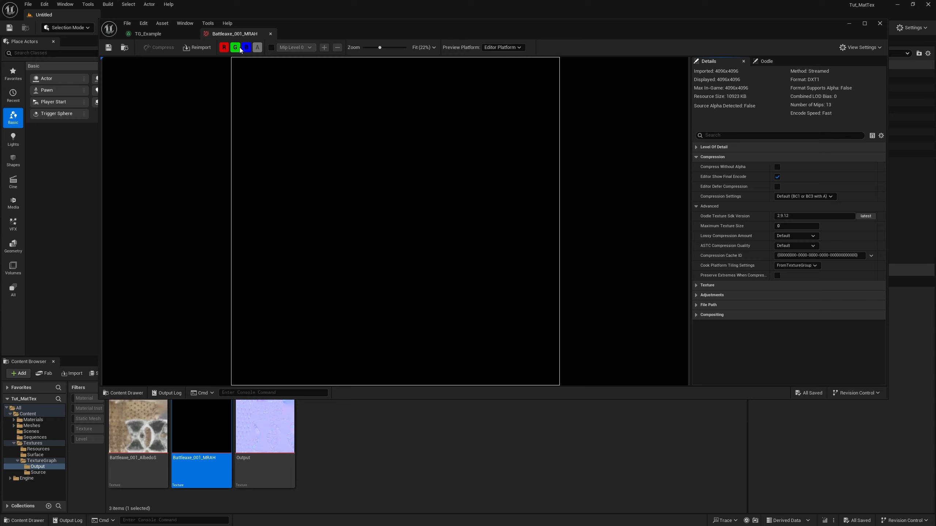
pyautogui.click(158, 34)
pyautogui.moveTo(528, 248); pyautogui.dragTo(529, 192, button='right')
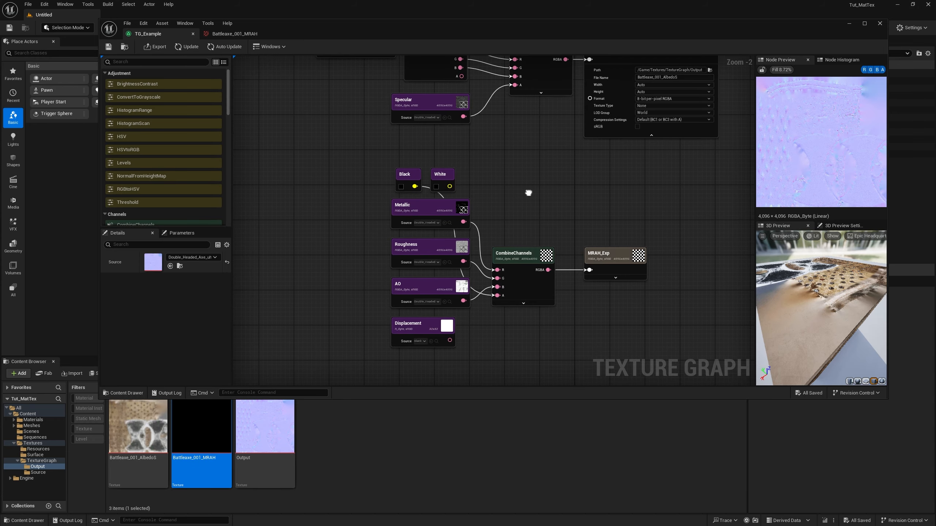
pyautogui.keyDown('alt'); pyautogui.click(498, 296); pyautogui.keyUp('alt')
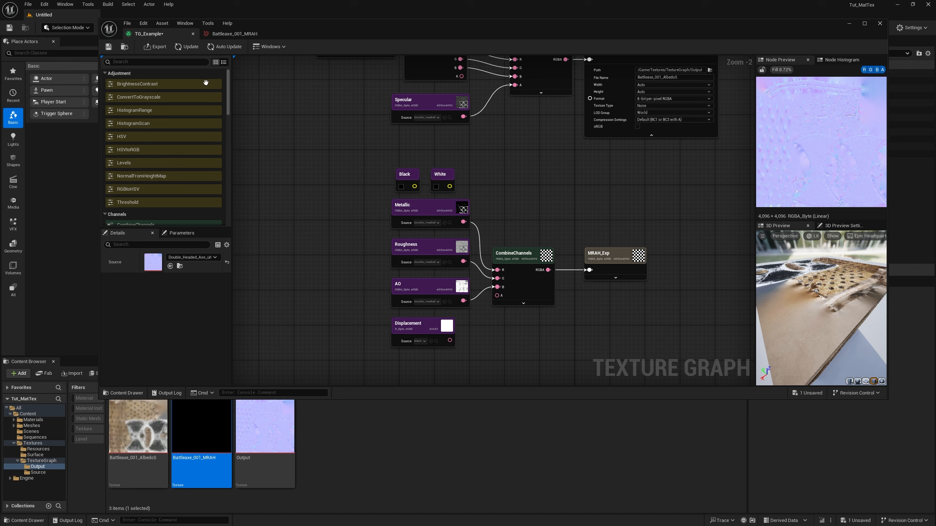
pyautogui.click(422, 326)
pyautogui.moveTo(497, 295); pyautogui.dragTo(450, 340)
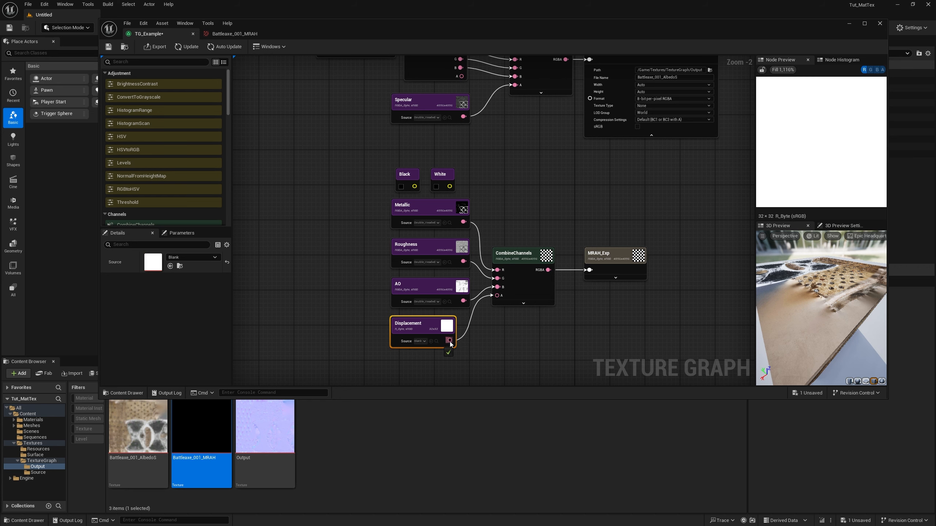
# Assign the AO node's source texture to the Displacement node and save the texture graph
pyautogui.click(423, 292)
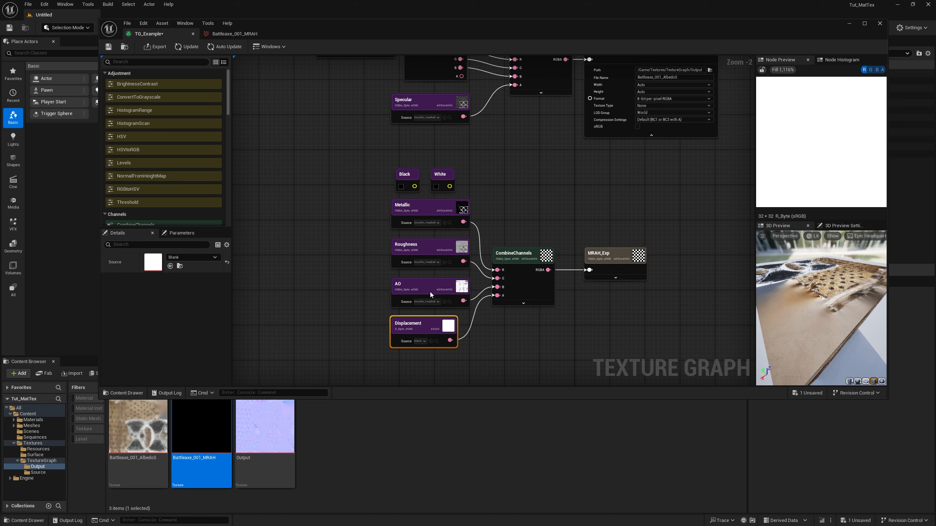
pyautogui.click(180, 266)
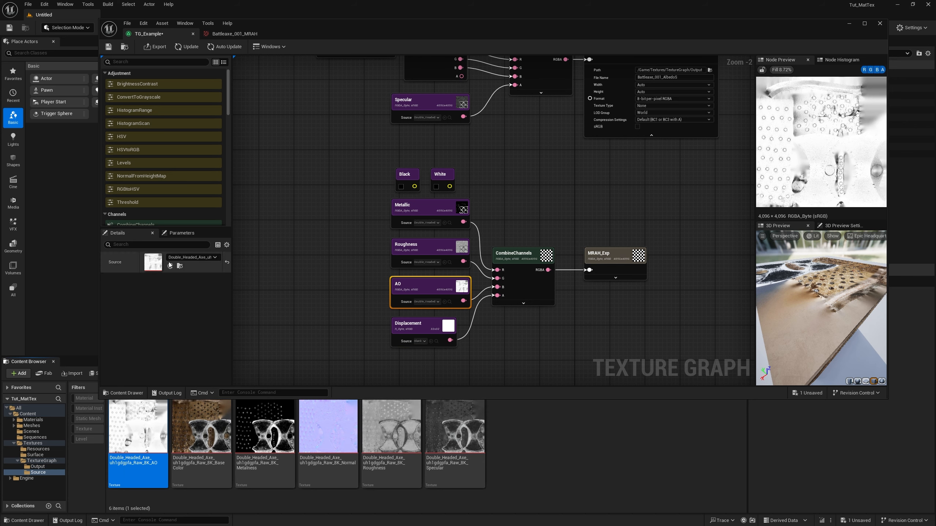
pyautogui.click(442, 329)
pyautogui.click(170, 267)
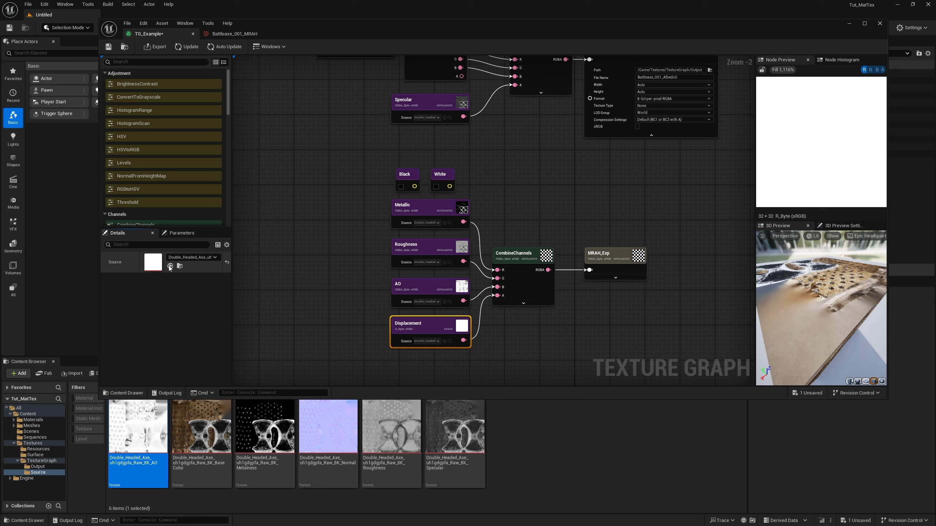
pyautogui.click(111, 47)
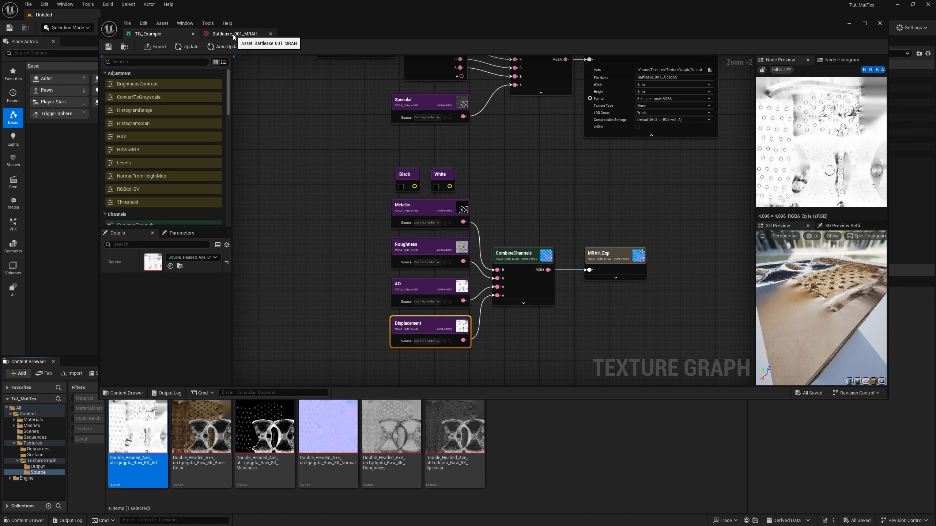
# Export only the MRAH_Exp output, excluding AlbedoS_Exp and Normal_Exp
pyautogui.click(155, 47)
pyautogui.click(410, 189)
pyautogui.click(410, 228)
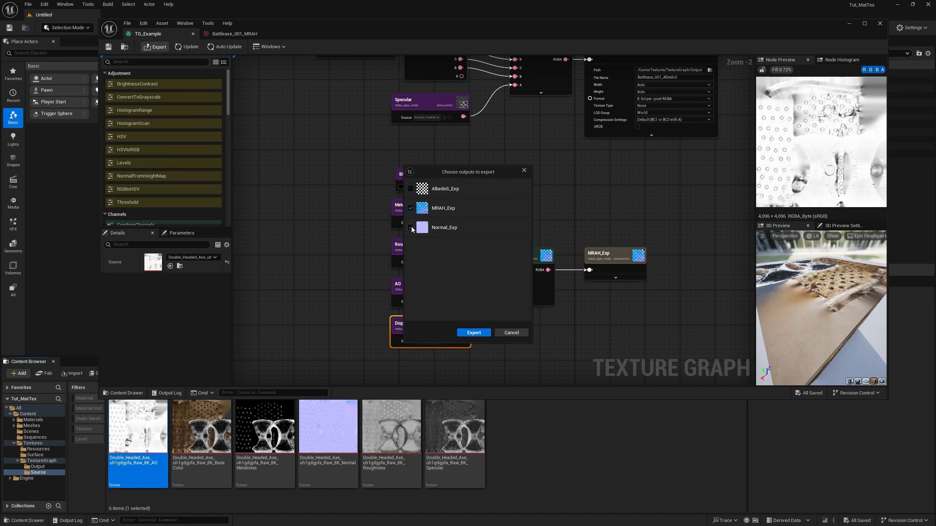
pyautogui.click(474, 333)
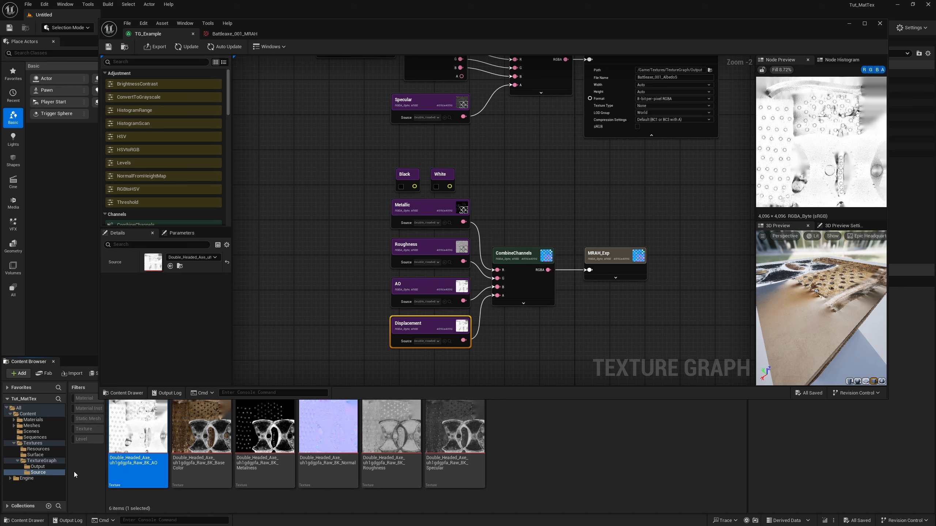
# Open Battleaxe_001_AlbedoS from the TextureGraph Output folder, inspect its colour and alpha channels, and close it
pyautogui.click(38, 467)
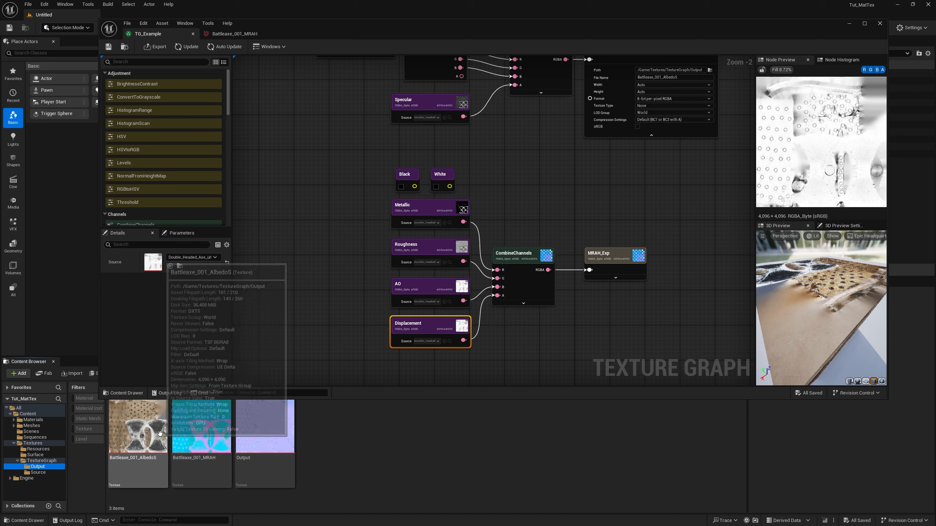
pyautogui.doubleClick(144, 427)
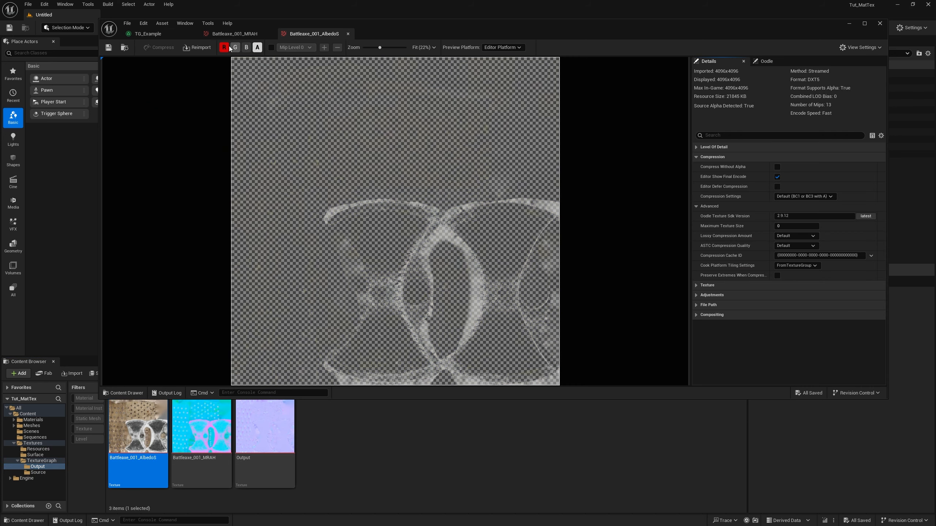
pyautogui.click(224, 48)
pyautogui.click(224, 47)
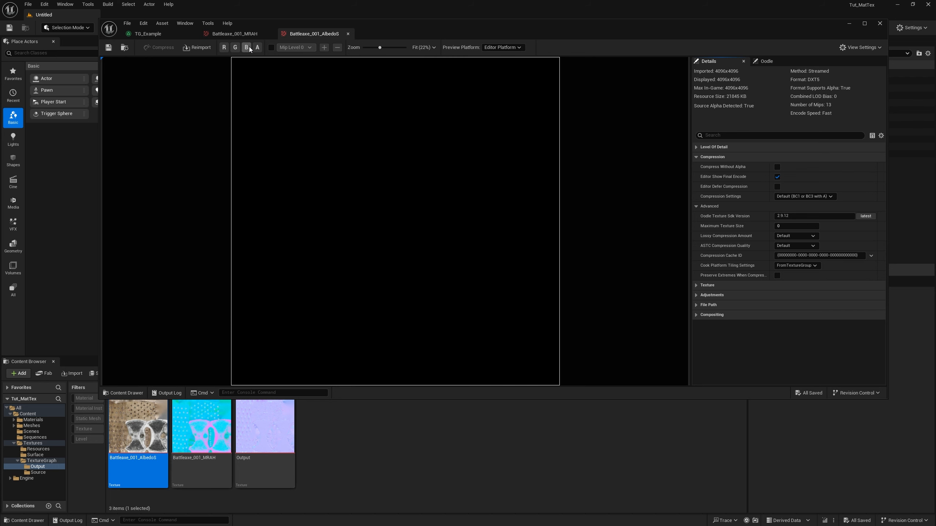
pyautogui.click(248, 47)
pyautogui.click(235, 48)
pyautogui.click(224, 47)
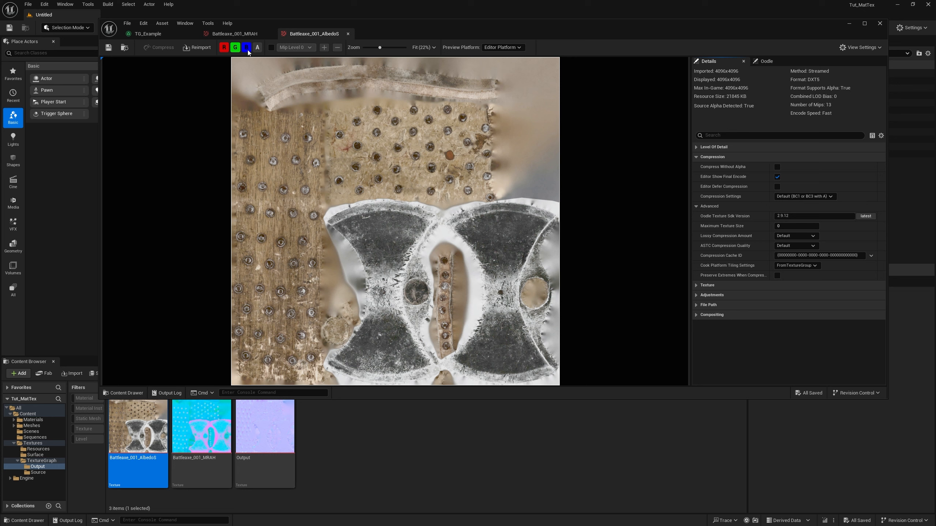
pyautogui.click(257, 48)
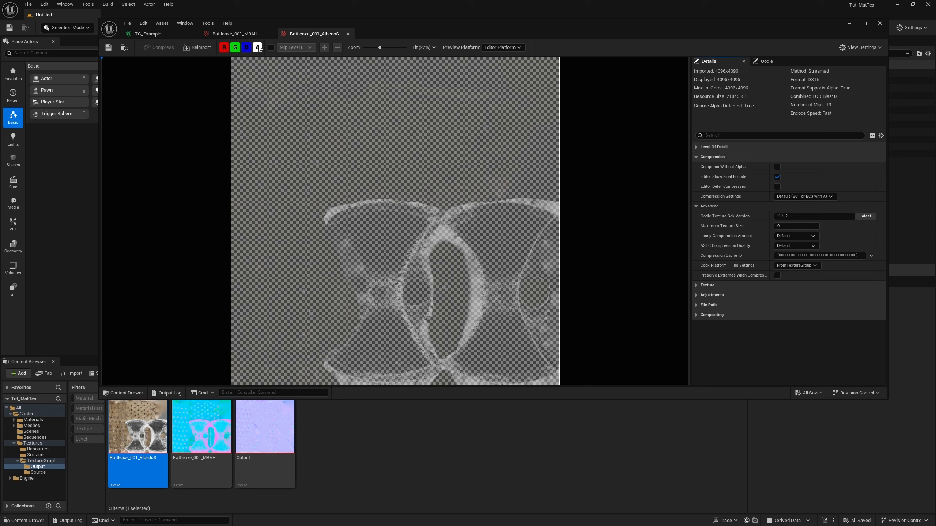
pyautogui.click(348, 34)
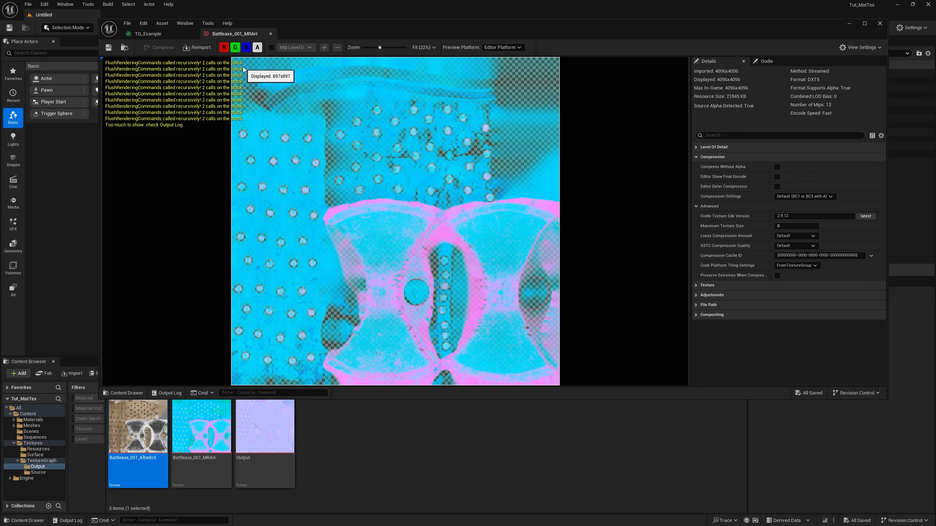
# Inspect the alpha, blue, green and red channels of Battleaxe_001_MRAH individually, then close the texture and graph editor window
pyautogui.click(235, 47)
pyautogui.click(224, 47)
pyautogui.click(246, 48)
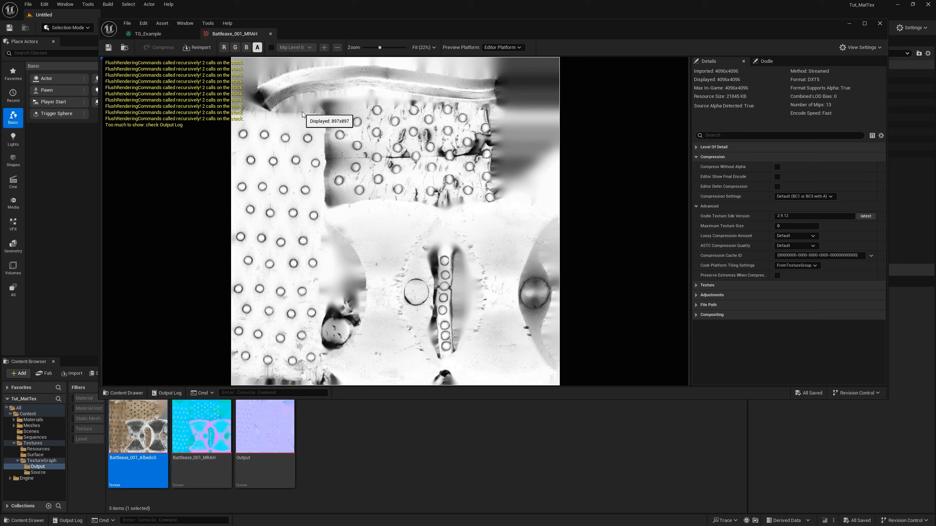
pyautogui.click(246, 47)
pyautogui.click(246, 47)
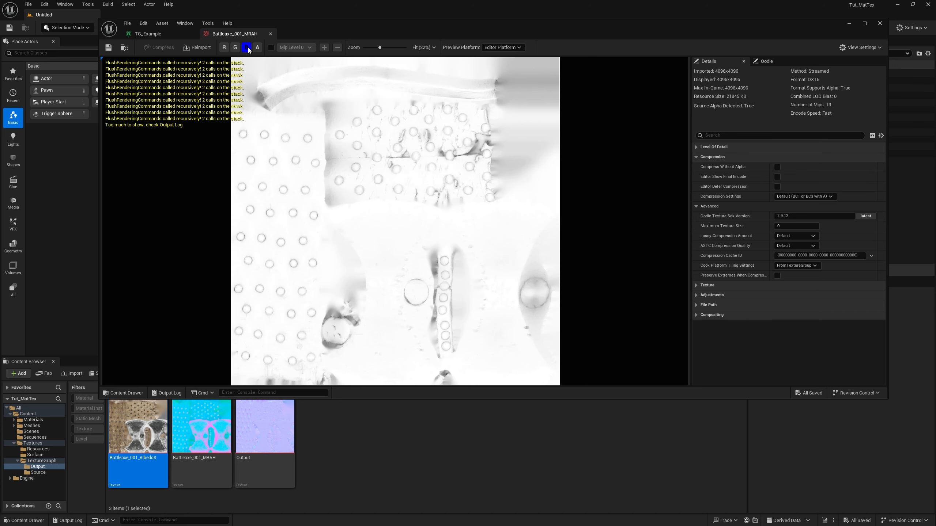
pyautogui.click(247, 49)
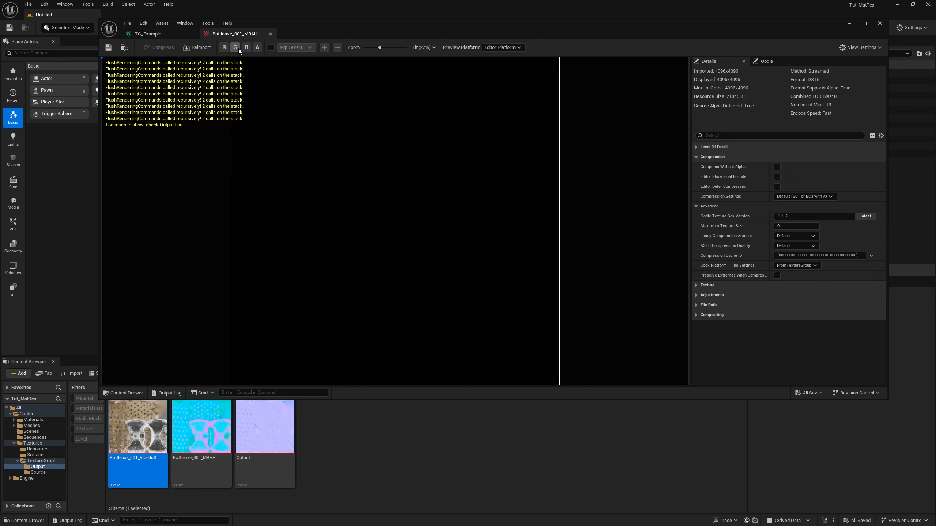
pyautogui.click(239, 48)
pyautogui.click(239, 48)
pyautogui.click(227, 48)
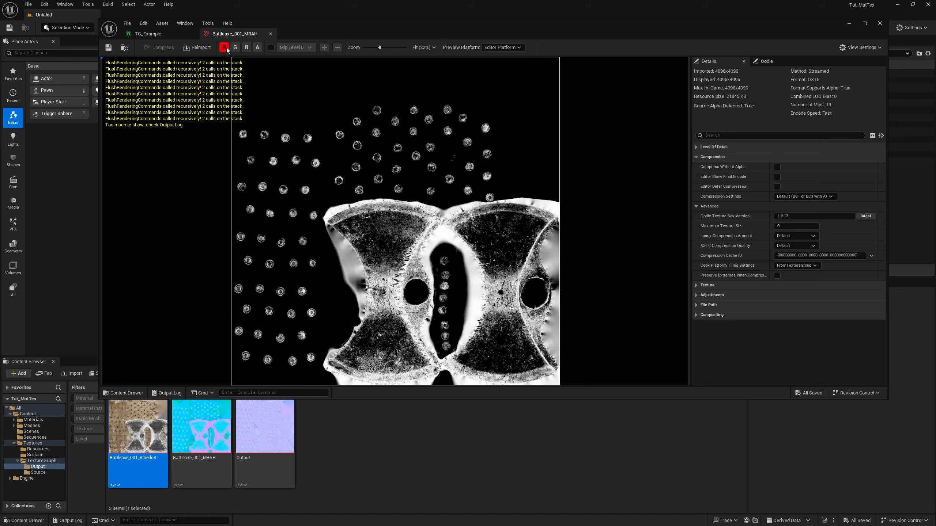
pyautogui.click(235, 47)
pyautogui.click(246, 48)
pyautogui.click(257, 47)
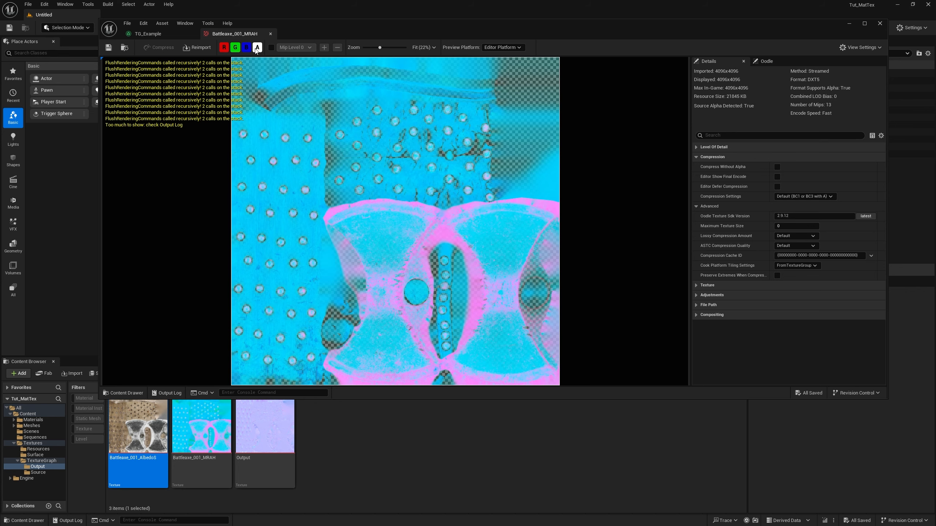
pyautogui.click(182, 36)
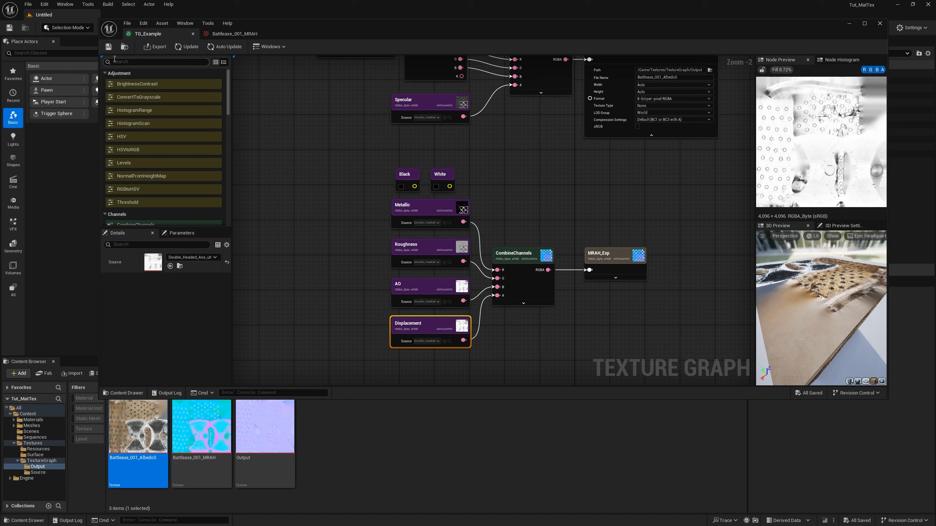
pyautogui.click(879, 25)
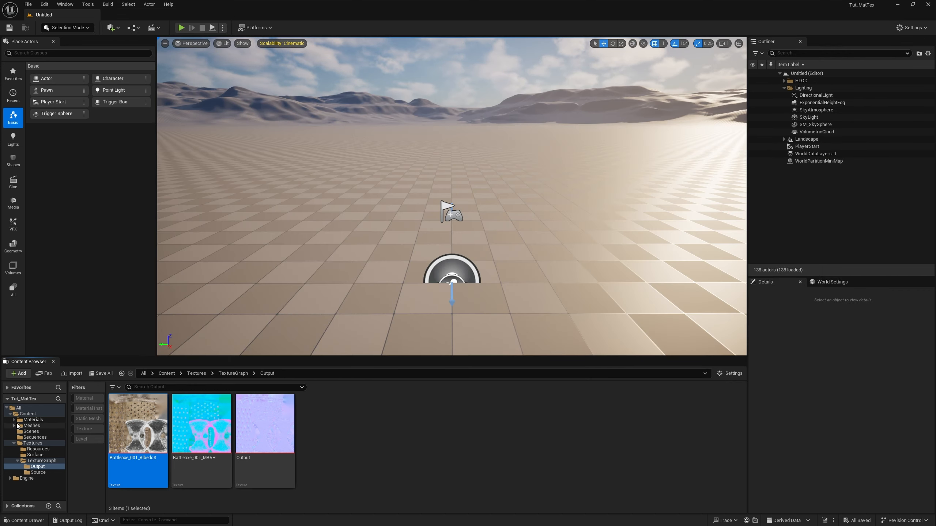
# Open the BattleAxe_001 material instance in Materials/Instances/Props and enable its Normal, MRAH and AlbedoS texture overrides
pyautogui.click(14, 420)
pyautogui.click(30, 439)
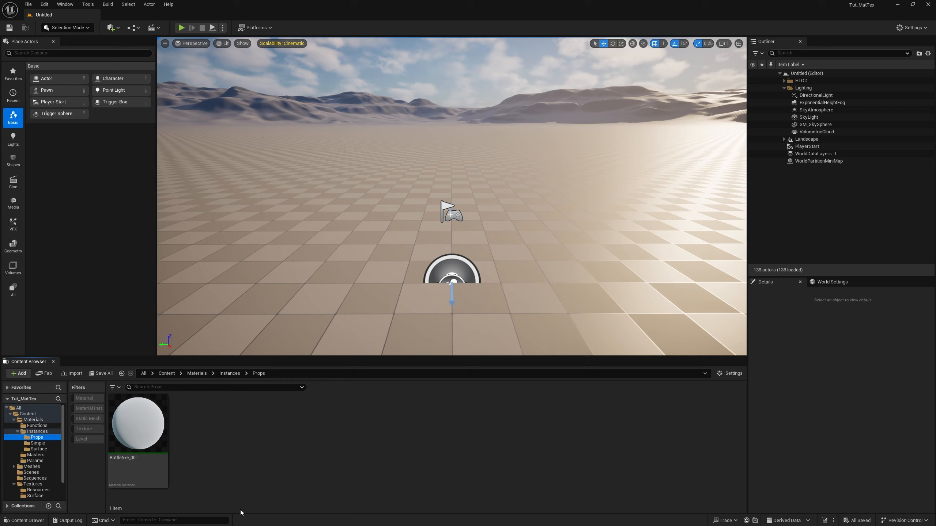
pyautogui.doubleClick(138, 424)
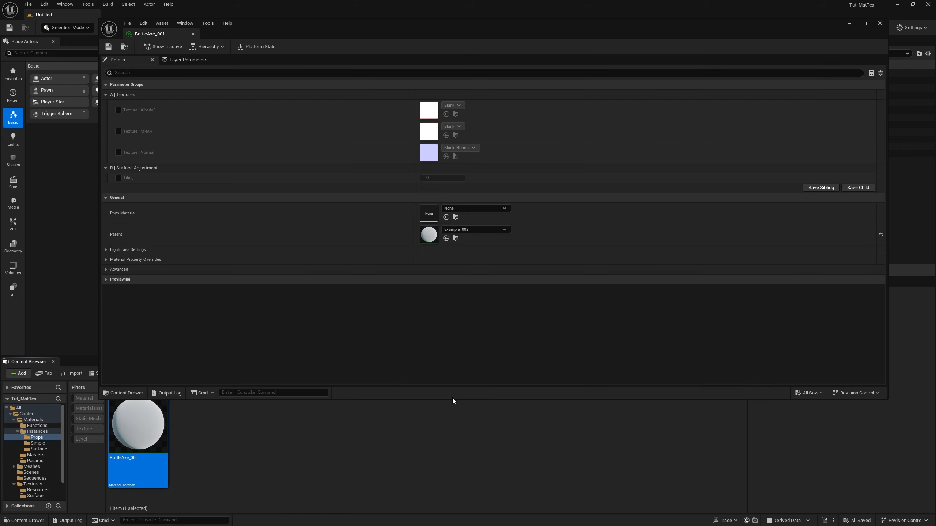
pyautogui.click(118, 152)
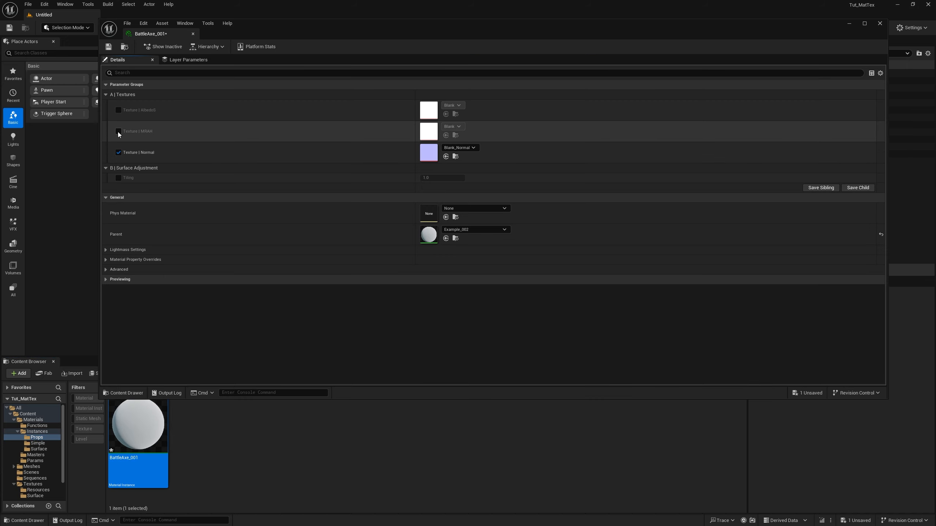
pyautogui.click(118, 132)
pyautogui.click(118, 110)
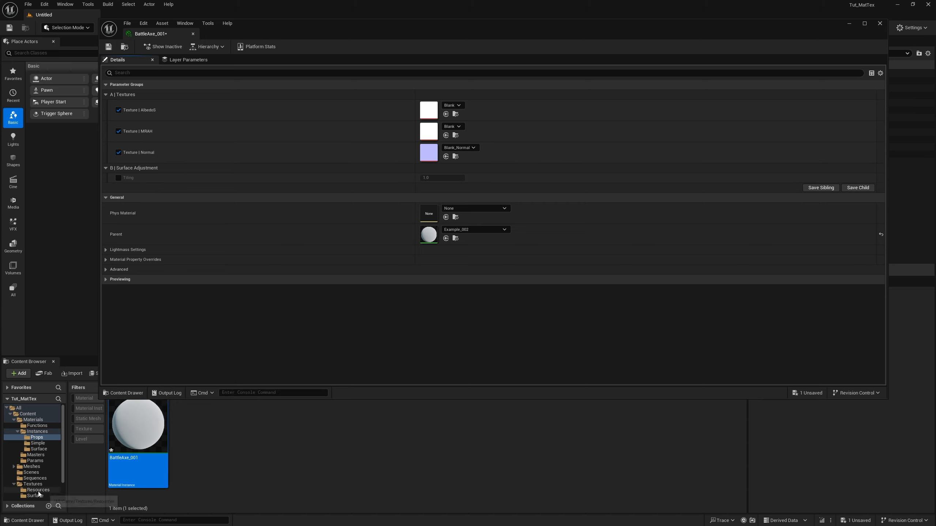
# Create a new folder named Props inside the Textures folder
pyautogui.scroll(-2, 39, 492)
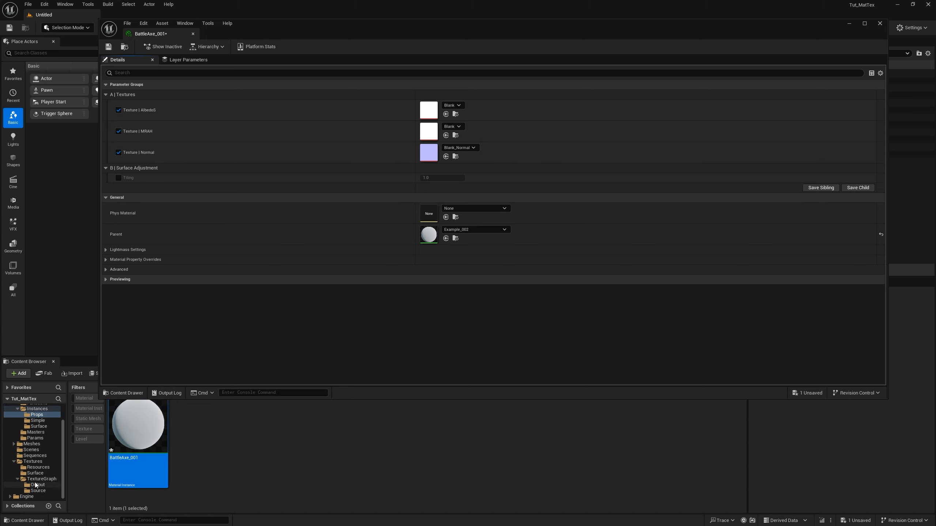
pyautogui.click(37, 486)
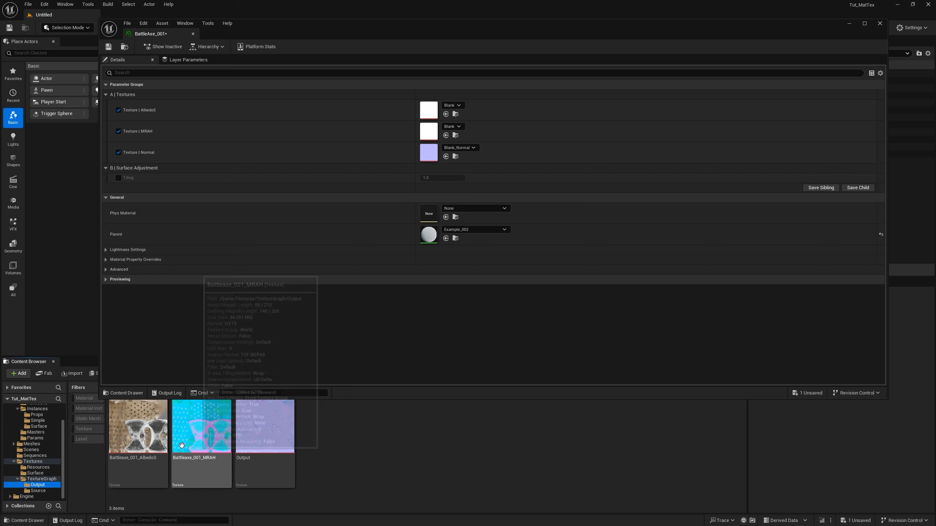
pyautogui.scroll(2, 32, 439)
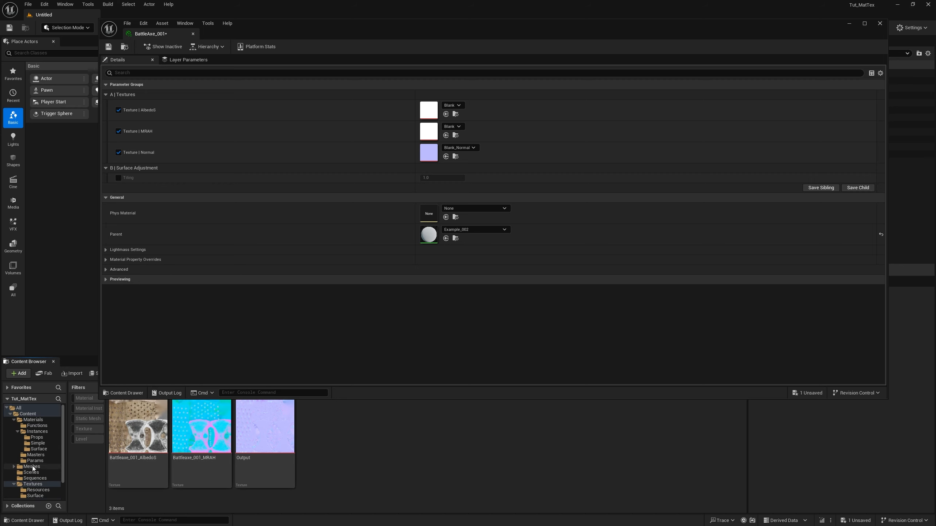
pyautogui.scroll(-2, 30, 467)
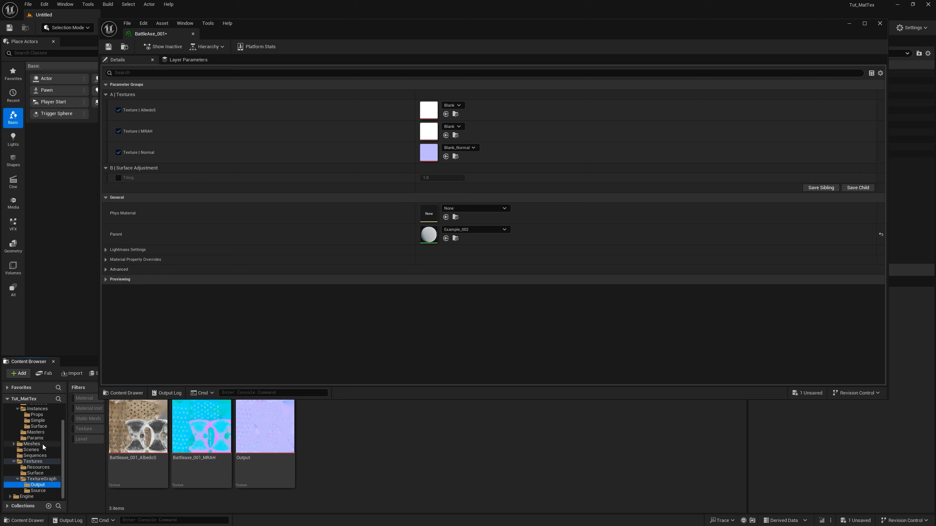
pyautogui.click(32, 462)
pyautogui.rightClick(346, 459)
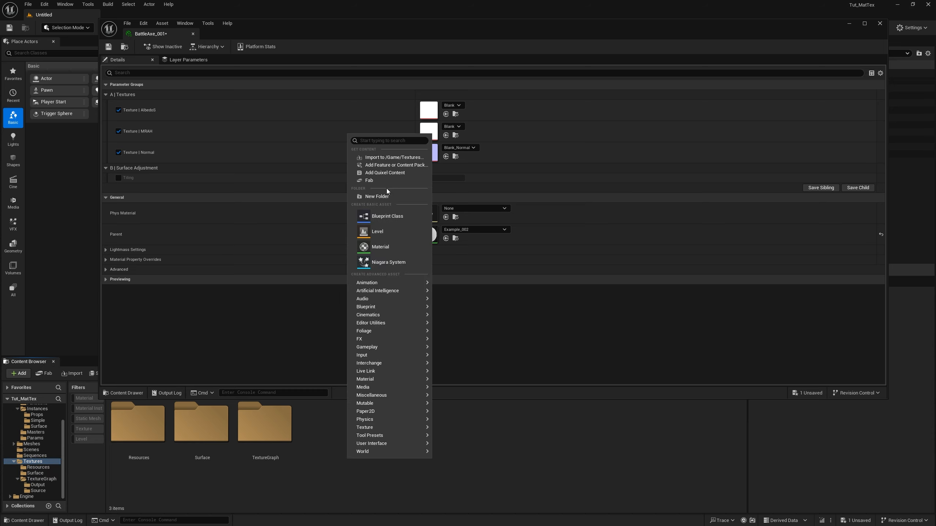
pyautogui.click(391, 196)
pyautogui.write('Prop')
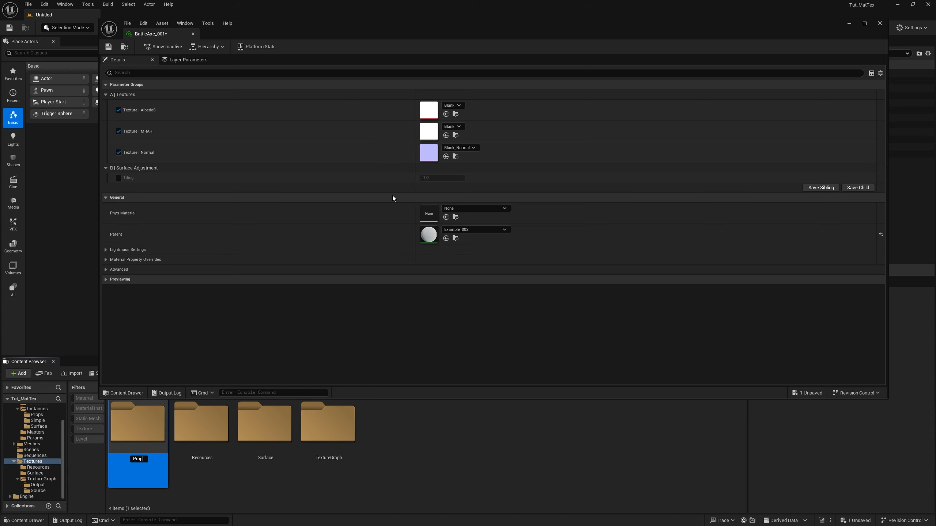
pyautogui.write('s')
pyautogui.press('Return')
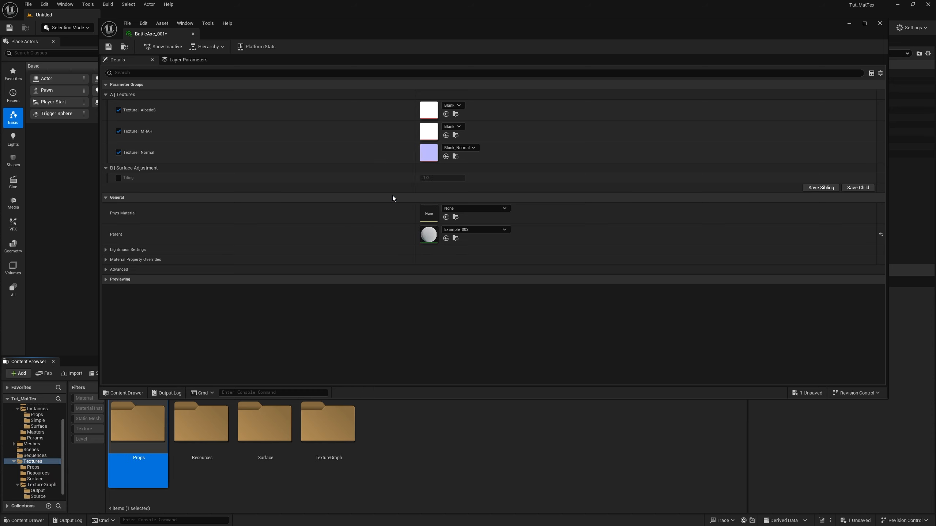
# Move the Battleaxe_001_AlbedoS, Battleaxe_001_MRAH and Output textures from TextureGraph/Output into the Textures/Props folder
pyautogui.click(37, 491)
pyautogui.click(264, 428)
pyautogui.keyDown('shift'); pyautogui.click(152, 422); pyautogui.keyUp('shift')
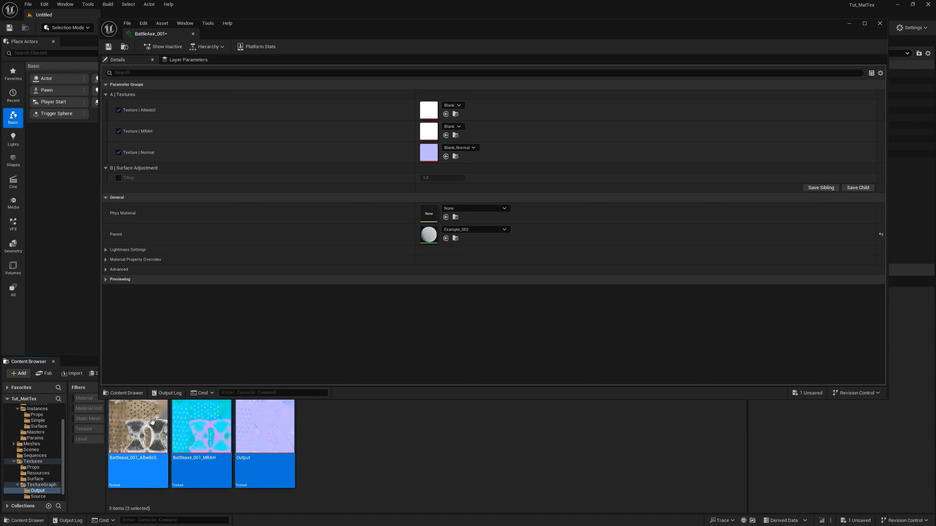
pyautogui.moveTo(152, 422); pyautogui.dragTo(40, 468)
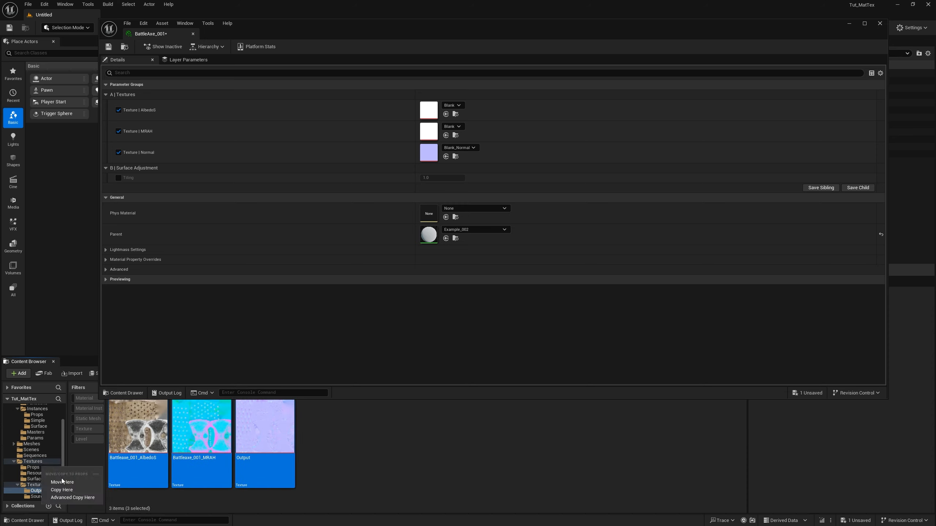
pyautogui.click(62, 482)
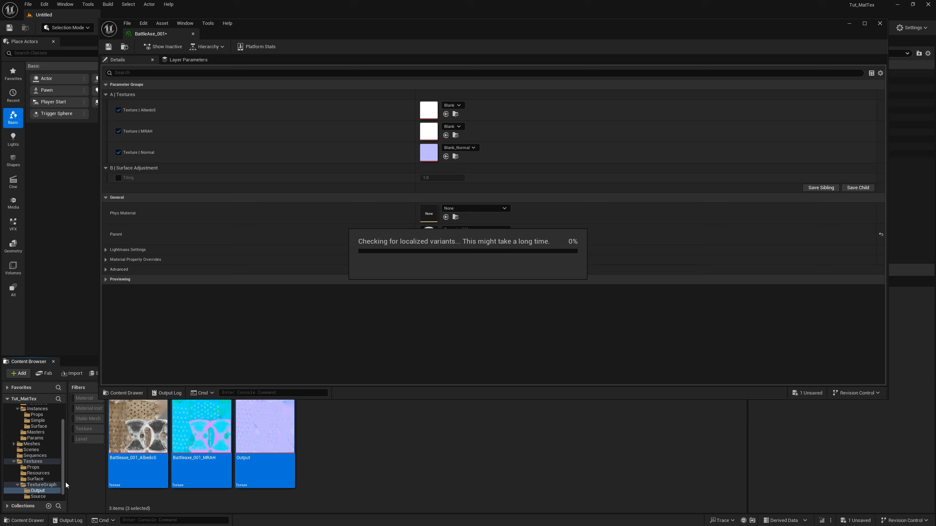
# Assign Battleaxe_001_AlbedoS, Battleaxe_001_MRAH and Output from Textures/Props to the instance's AlbedoS, MRAH and Normal texture parameters
pyautogui.click(33, 468)
pyautogui.moveTo(138, 428); pyautogui.dragTo(427, 109)
pyautogui.moveTo(202, 427); pyautogui.dragTo(428, 131)
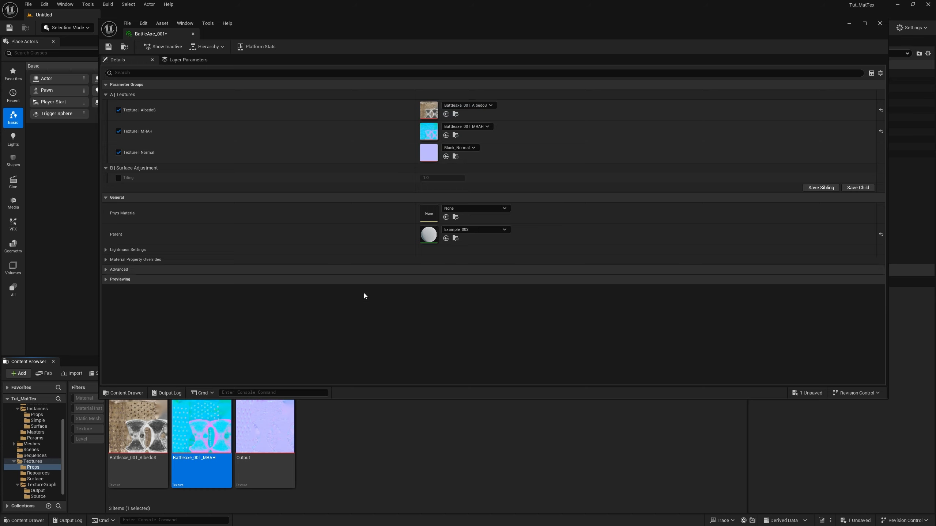
pyautogui.moveTo(265, 427); pyautogui.dragTo(429, 152)
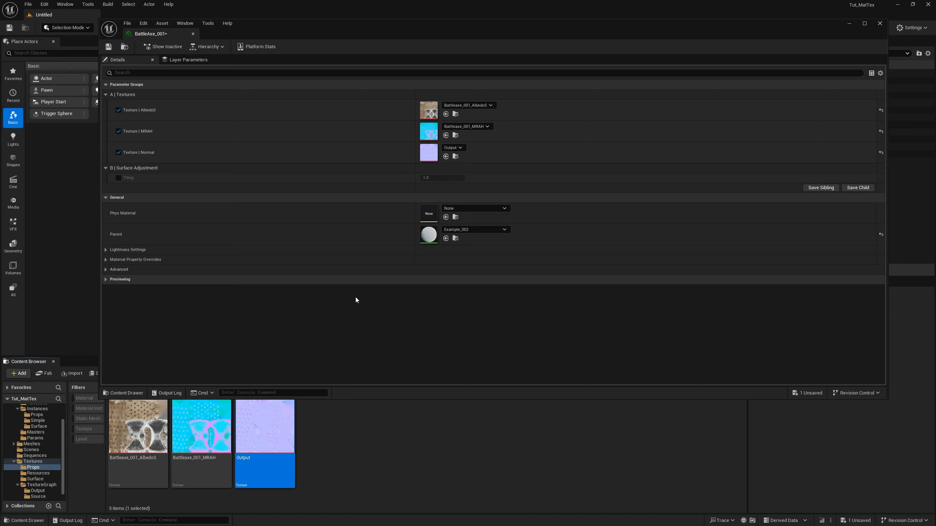
# Save the modified BattleAxe_001 material instance with Save All
pyautogui.moveTo(99, 372); pyautogui.dragTo(154, 366)
pyautogui.click(93, 374)
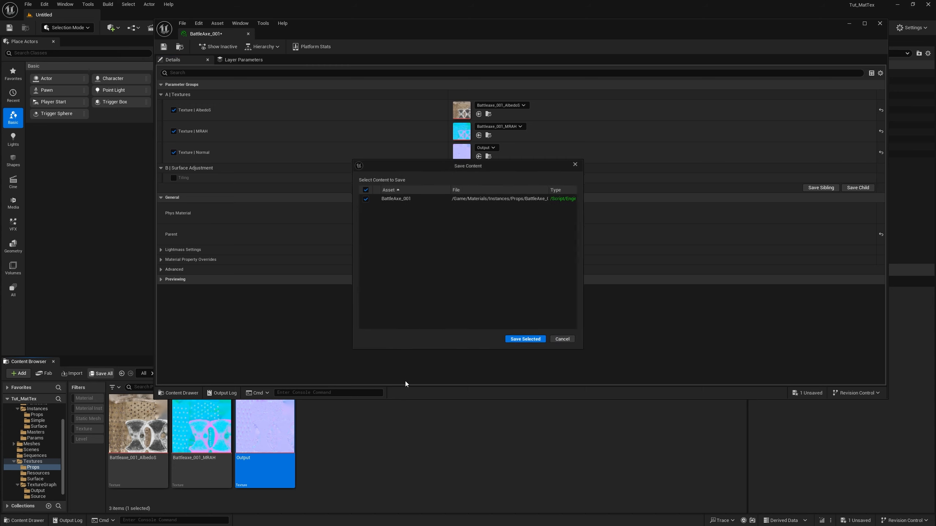
pyautogui.click(512, 341)
# Open the BattleAxe_001 static mesh from Meshes/Props in a maximized editor and examine the textured axe from several angles
pyautogui.scroll(3, 46, 428)
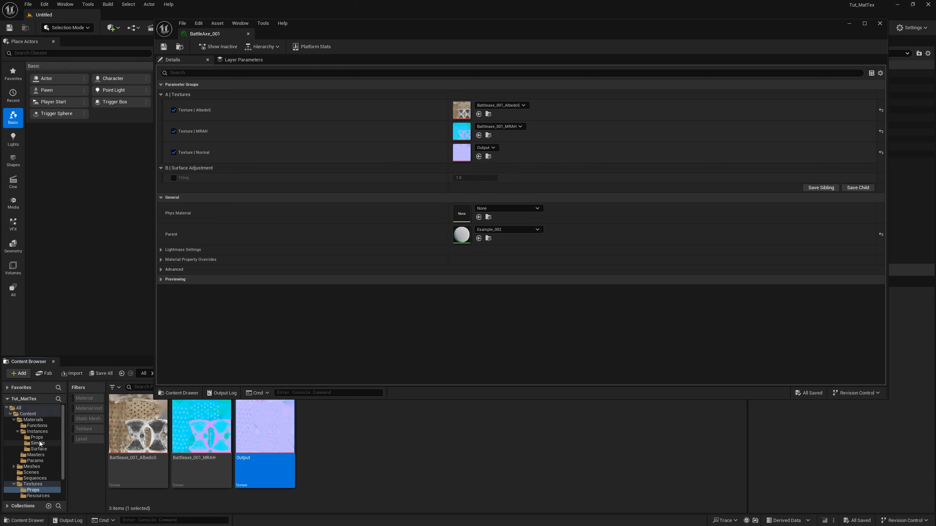
pyautogui.click(14, 467)
pyautogui.click(33, 472)
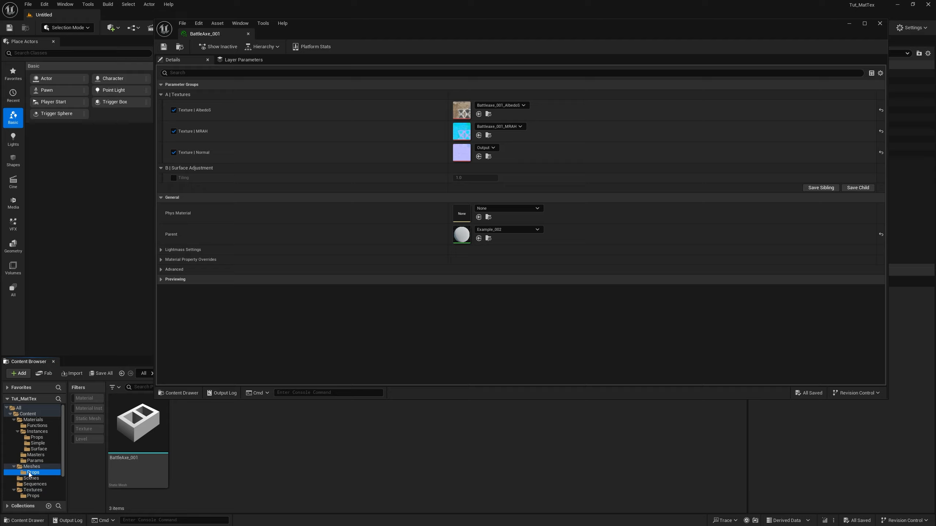
pyautogui.click(152, 430)
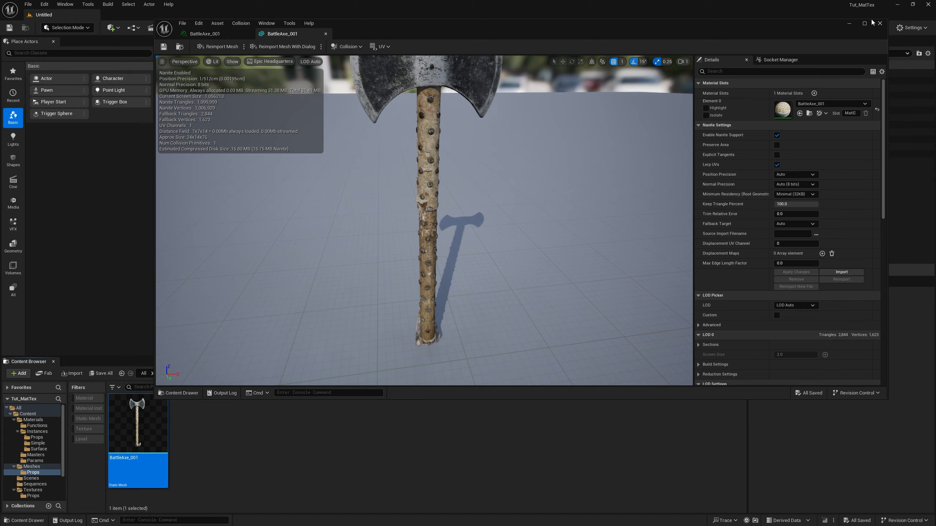
pyautogui.click(864, 24)
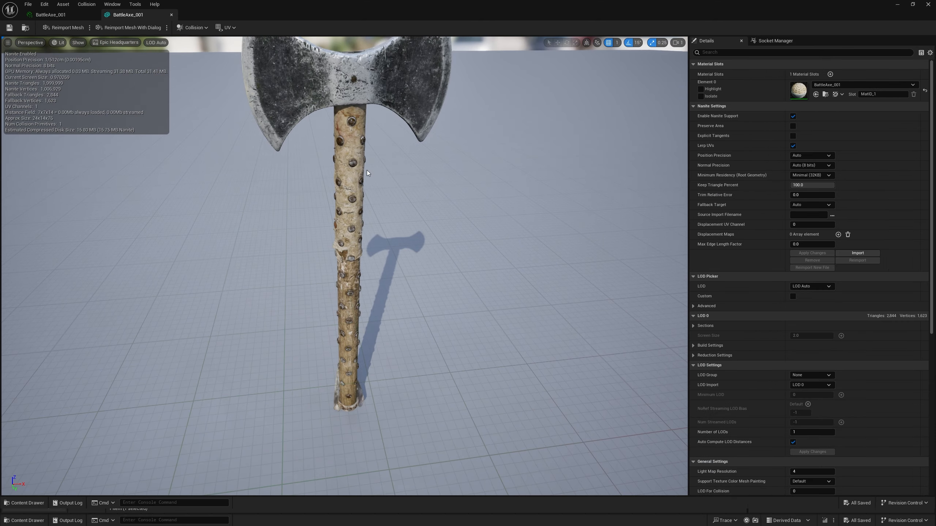
pyautogui.moveTo(345, 265); pyautogui.dragTo(254, 280)
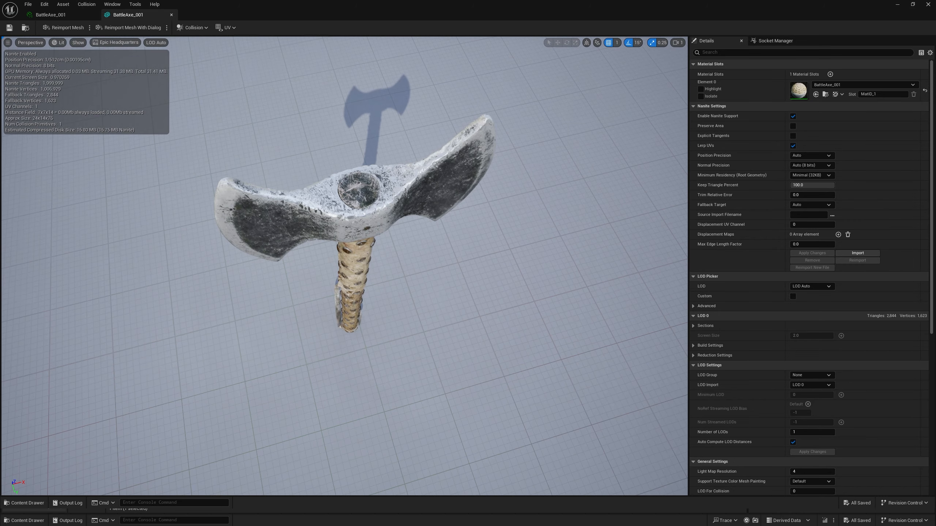
# Inspect the parent material Example_002 and its Textures_PBR function through the axe's material, then close both and view the axe mesh again
pyautogui.doubleClick(799, 91)
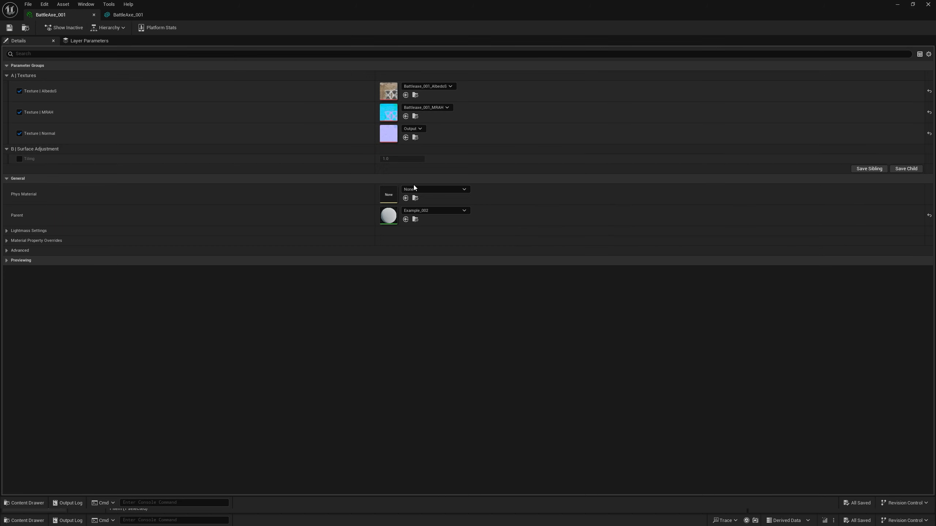
pyautogui.doubleClick(389, 213)
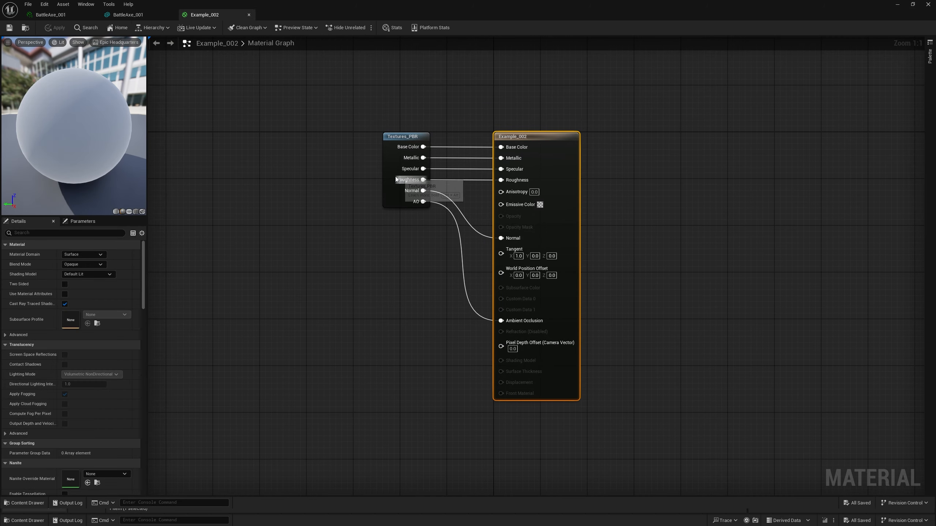
pyautogui.doubleClick(390, 174)
pyautogui.moveTo(221, 258); pyautogui.dragTo(326, 201, button='right')
pyautogui.click(418, 194)
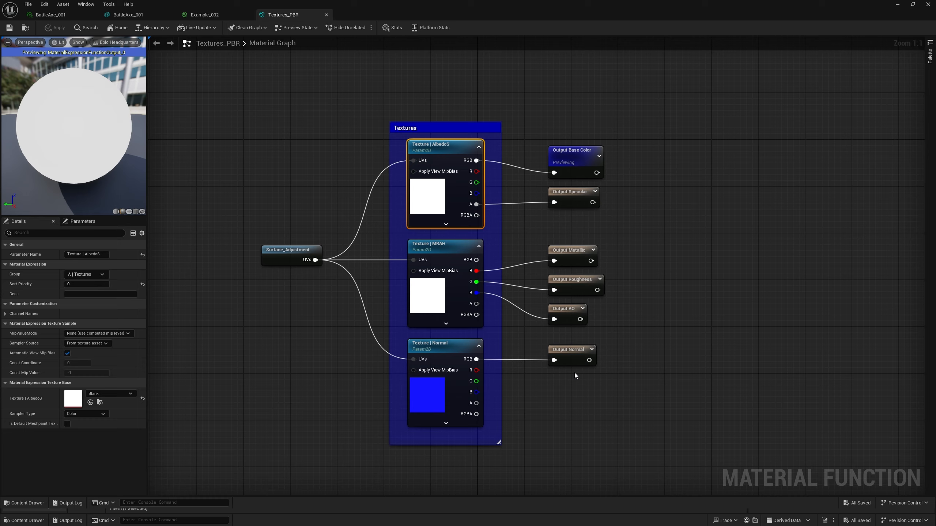
pyautogui.click(327, 14)
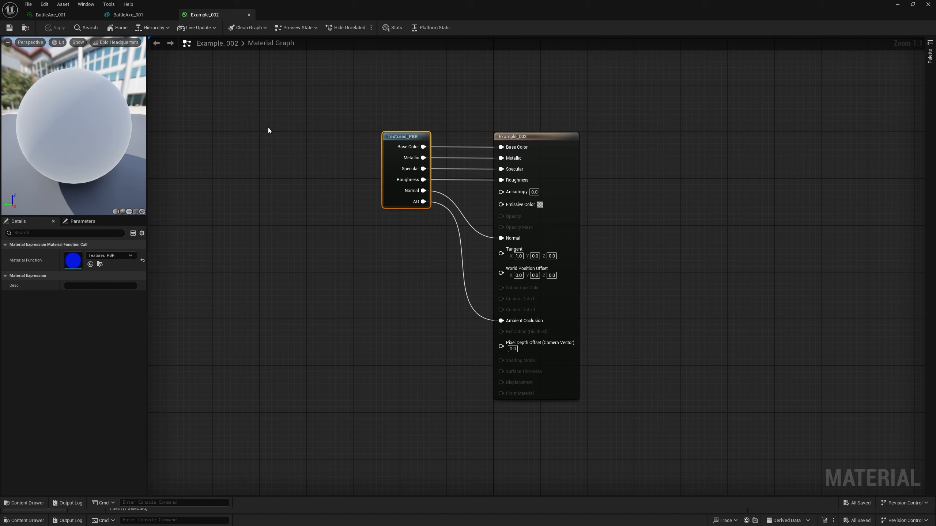
pyautogui.click(249, 16)
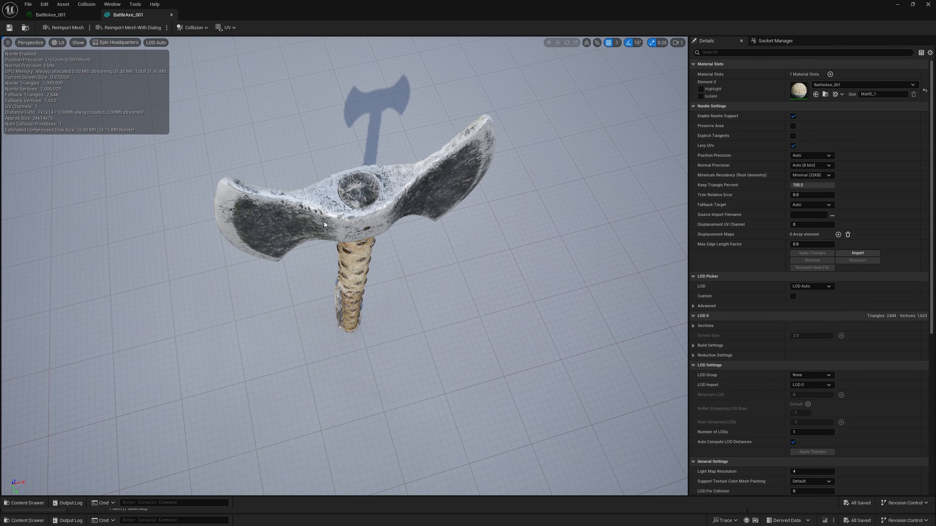
pyautogui.keyDown('alt'); pyautogui.moveTo(344, 266); pyautogui.dragTo(343, 217); pyautogui.keyUp('alt')
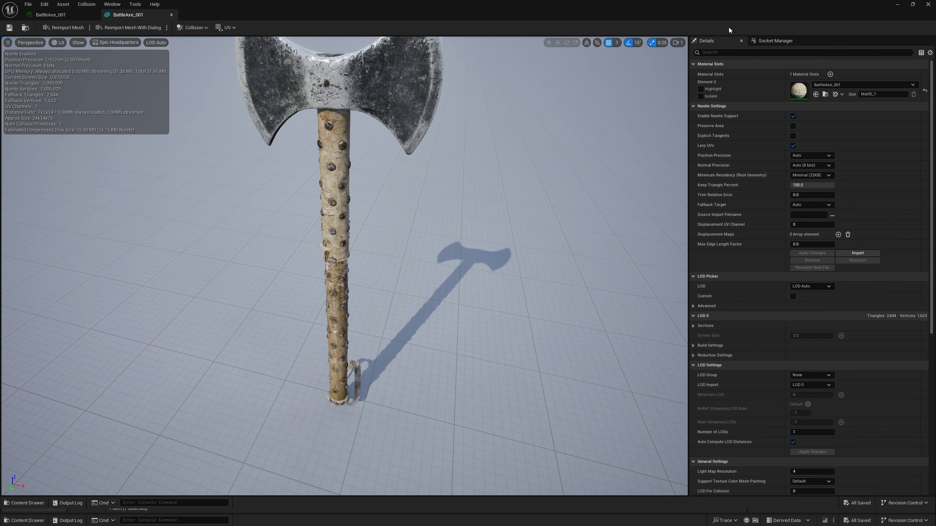
# Close the mesh editor window and open TG_Example from the Textures/TextureGraph folder
pyautogui.click(927, 5)
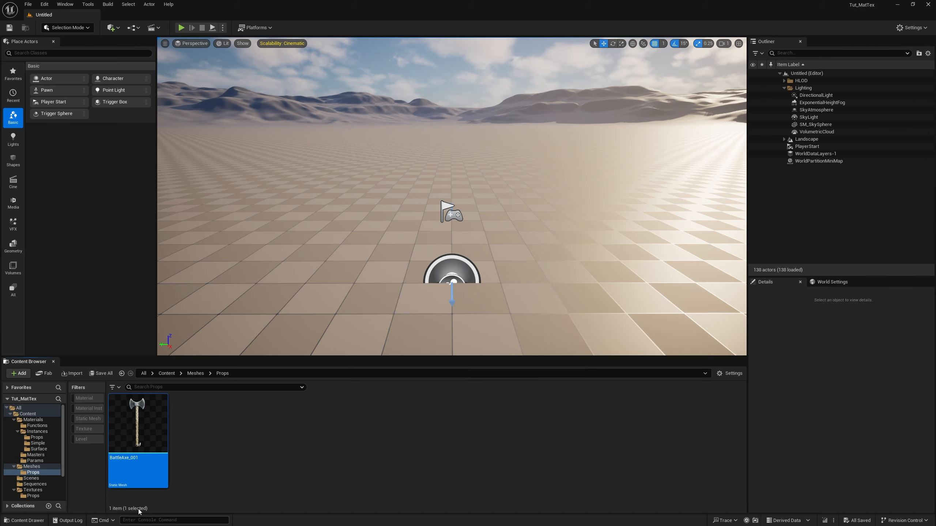
pyautogui.click(44, 478)
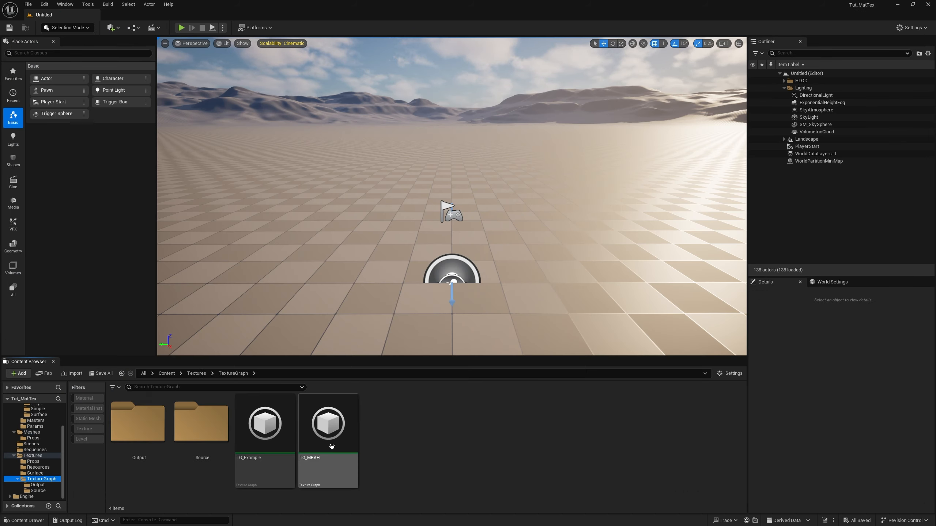
pyautogui.doubleClick(282, 436)
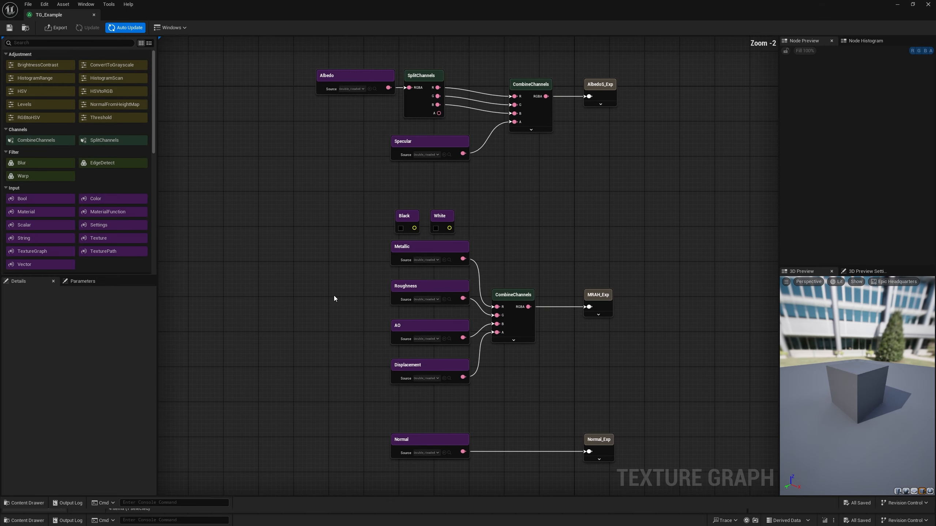